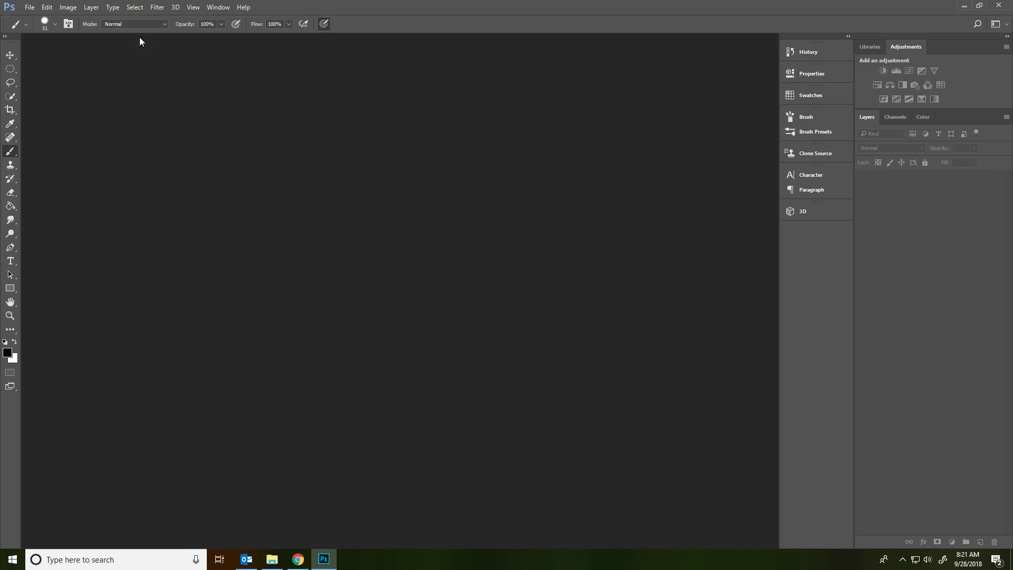
Open audrey-hepburn-1954-sabrina-bogart-holden-dvdbash16.jpg from the Period6 folder.
left_click(30, 7)
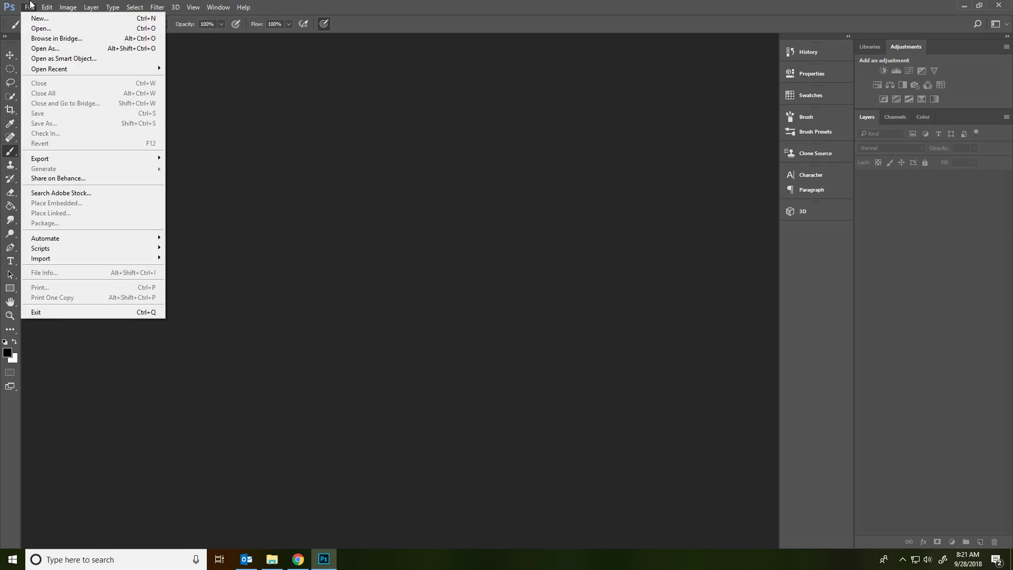
left_click(46, 29)
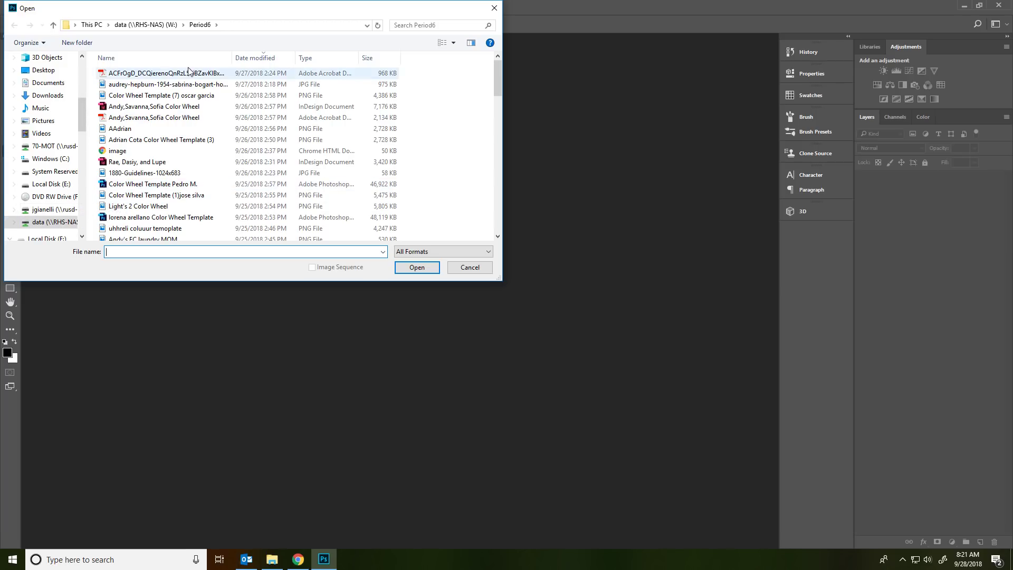
double_click(182, 84)
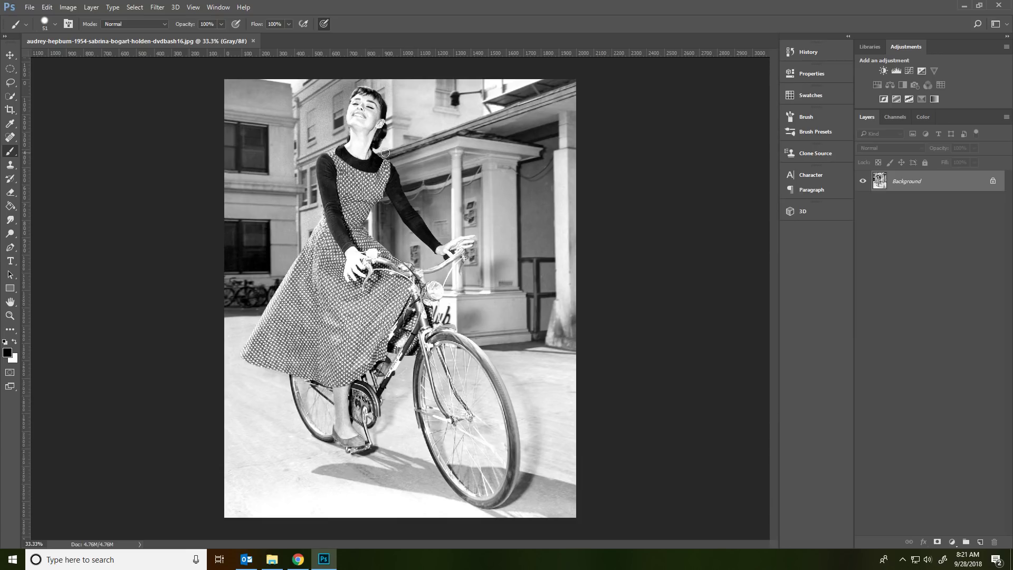
Switch to Chrome and run a Google image search for "switzerland 1920s" in a new browser tab.
left_click(298, 559)
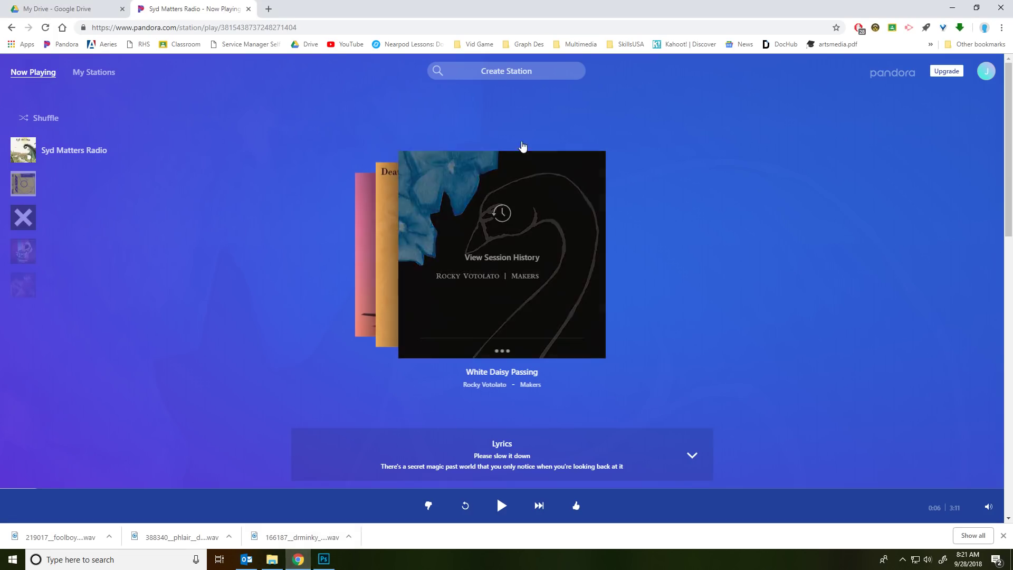
left_click(269, 8)
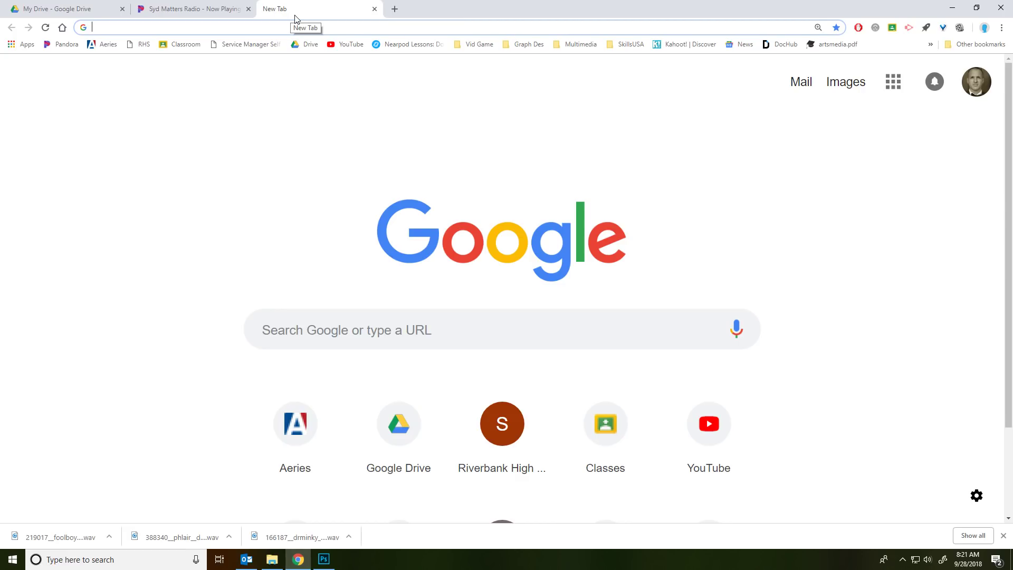
type("switzerland")
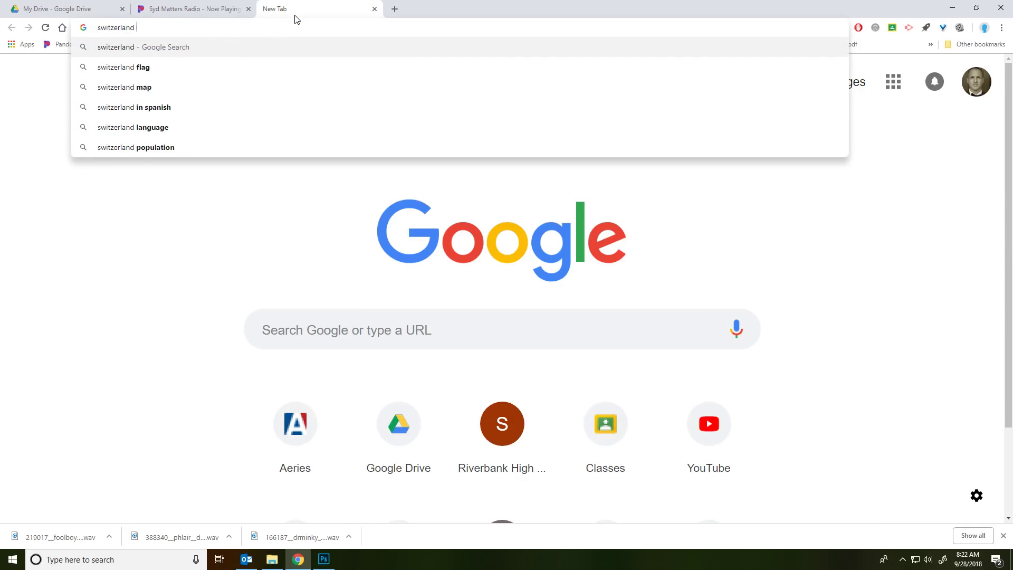
type(" 1920")
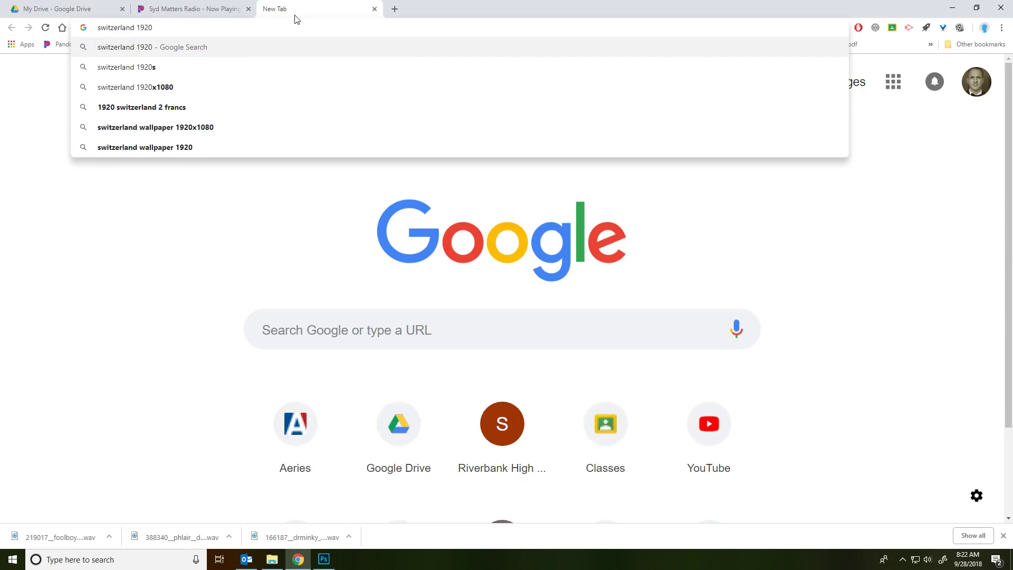
type("s")
key("Return")
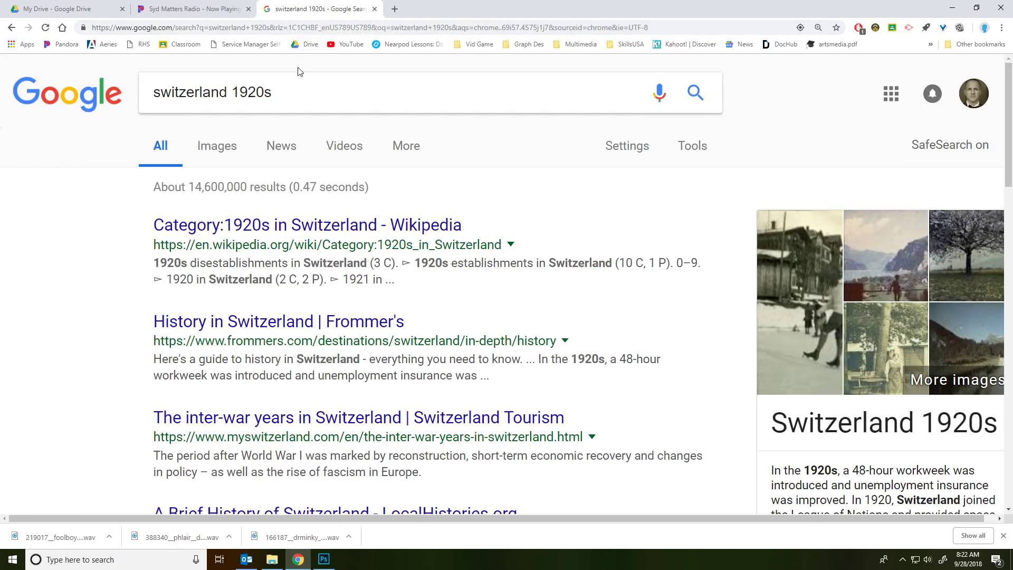
left_click(213, 152)
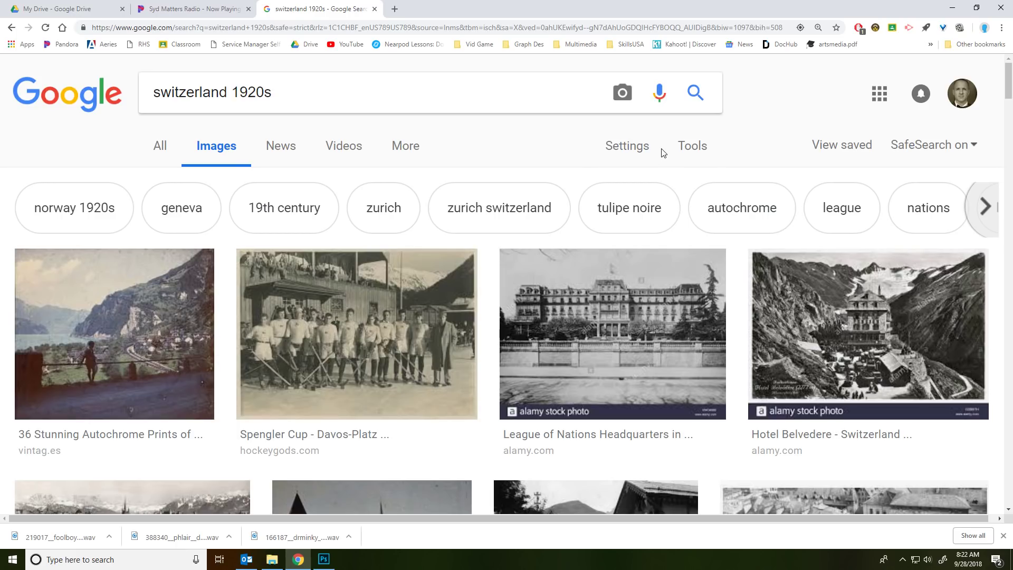
Filter the image results to sizes larger than 4 MP (2272×1704) and to black and white.
left_click(705, 152)
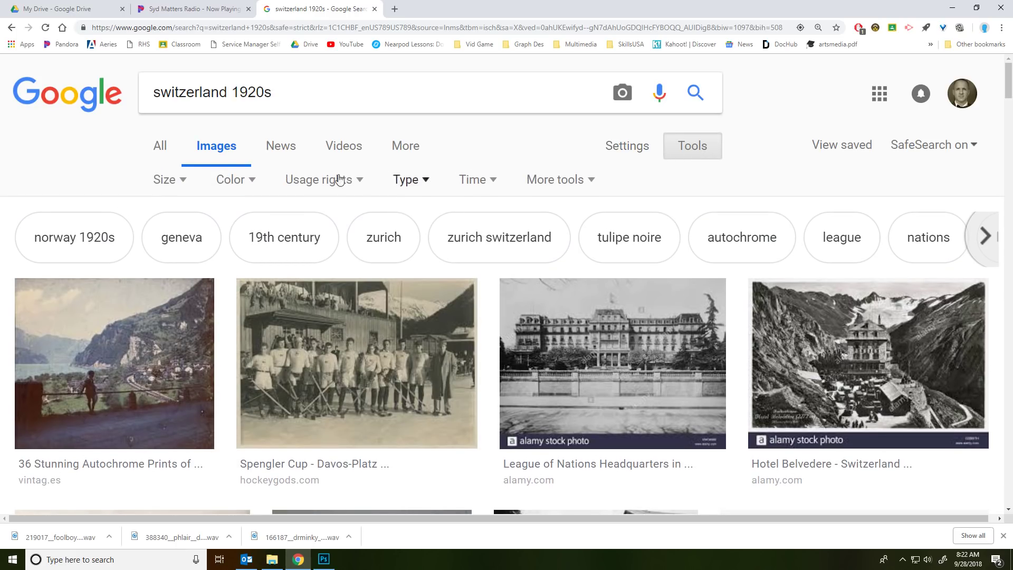
left_click(170, 181)
mouse_move(249, 311)
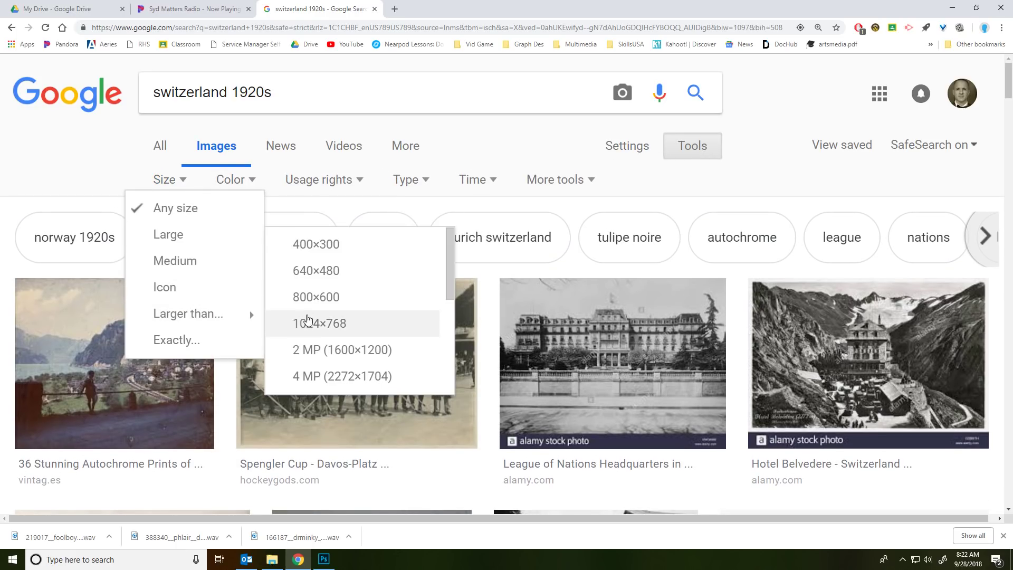
left_click(358, 384)
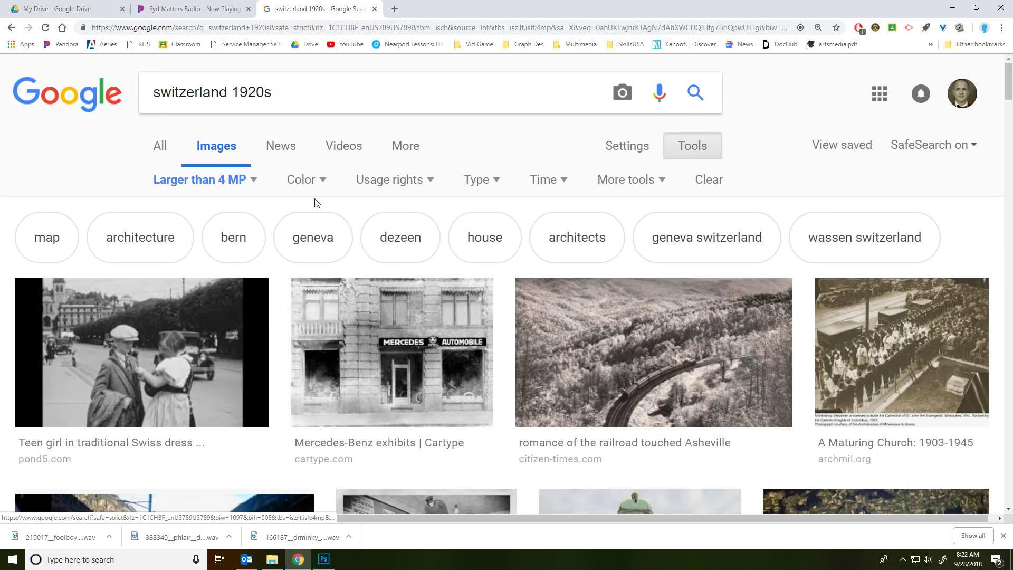
left_click(310, 180)
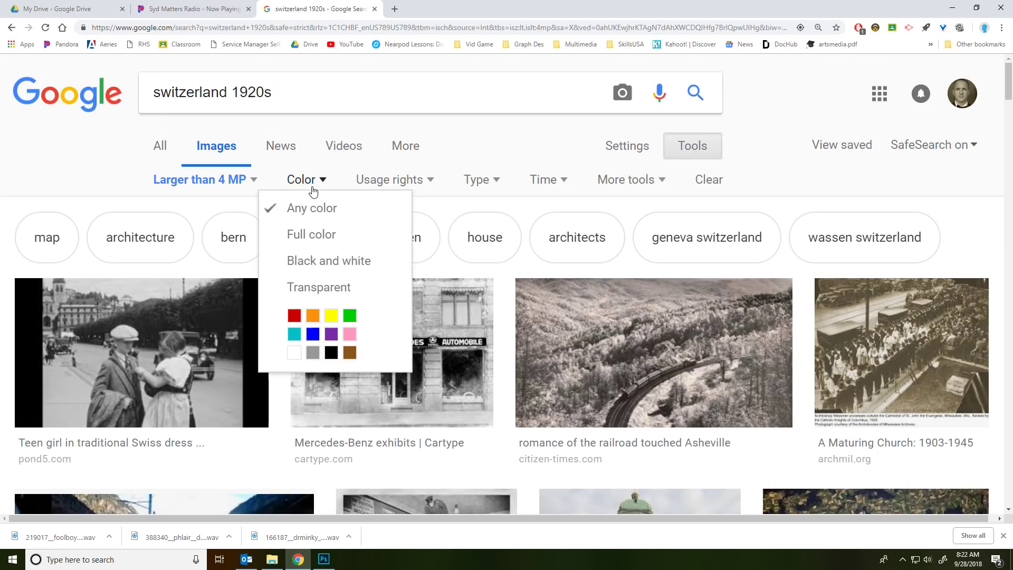
left_click(328, 260)
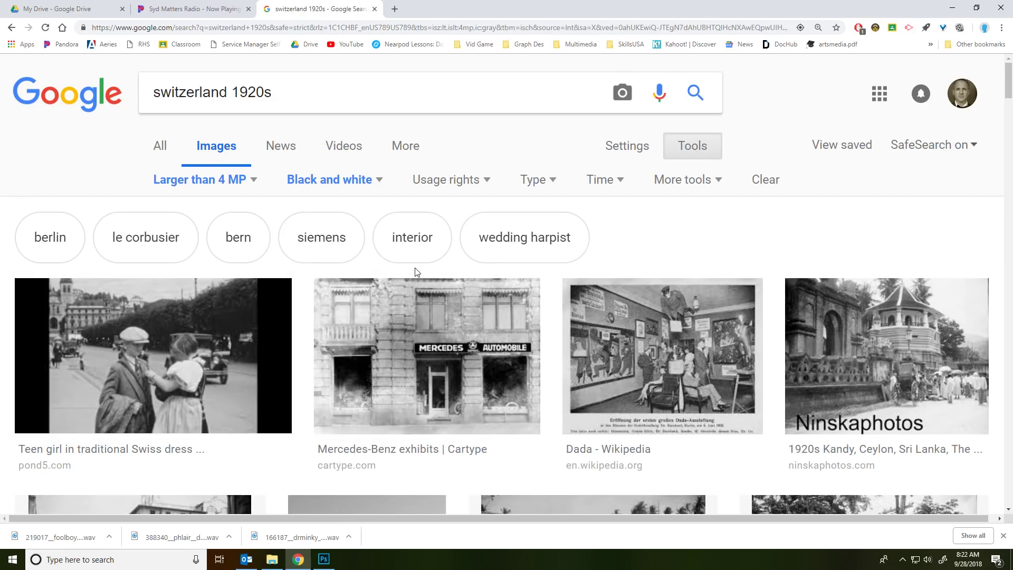
Look through the first rows of filtered 1920s photos and preview the Dada exhibition picture from Wikipedia.
scroll(413, 256, "down", 3)
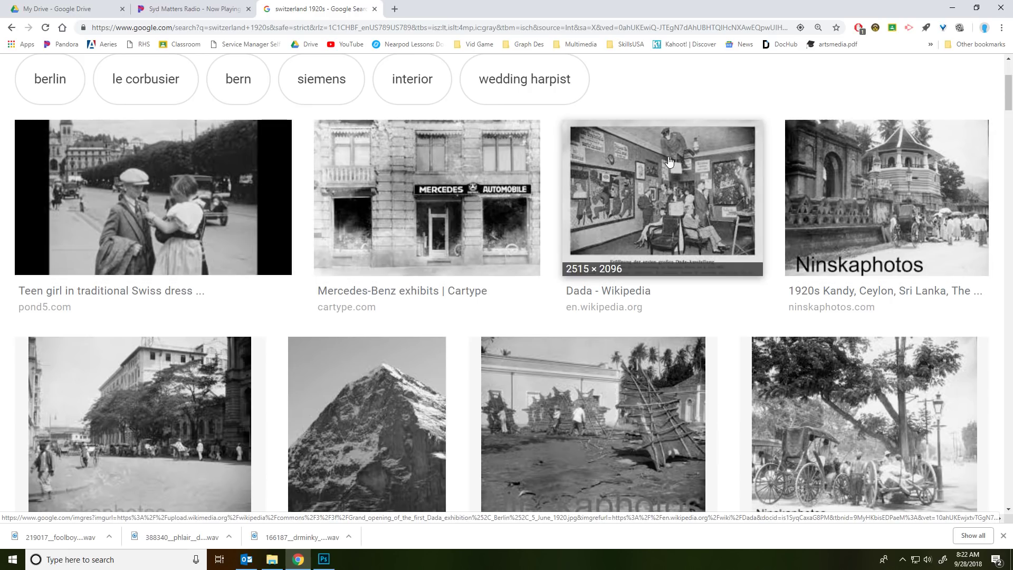
scroll(625, 208, "down", 5)
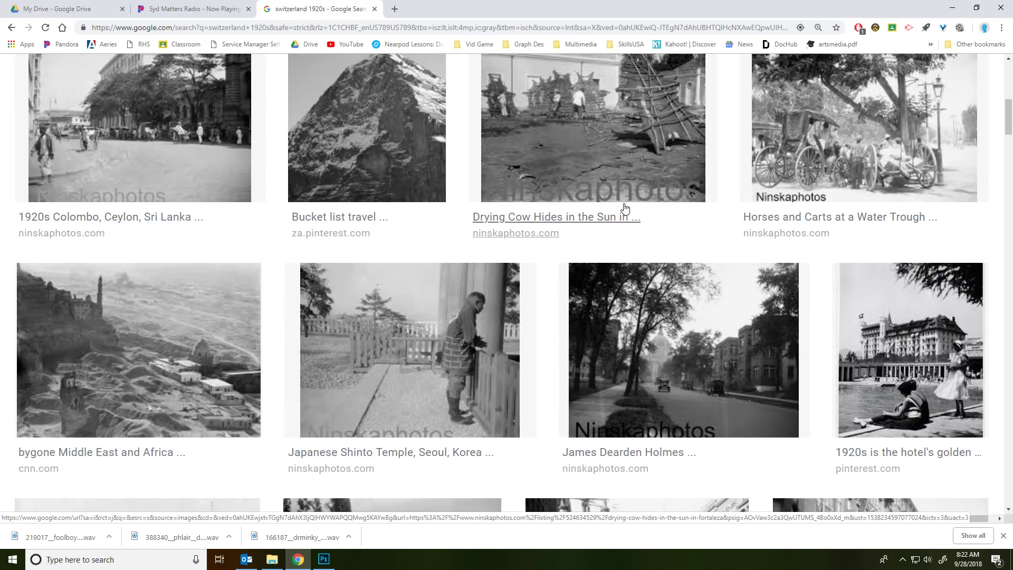
scroll(640, 227, "down", 5)
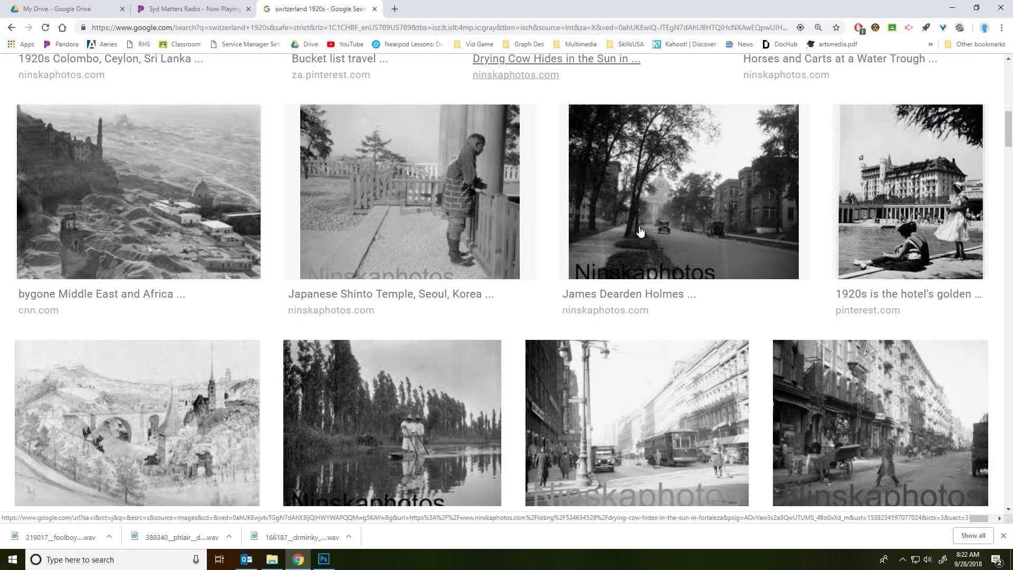
scroll(639, 235, "up", 5)
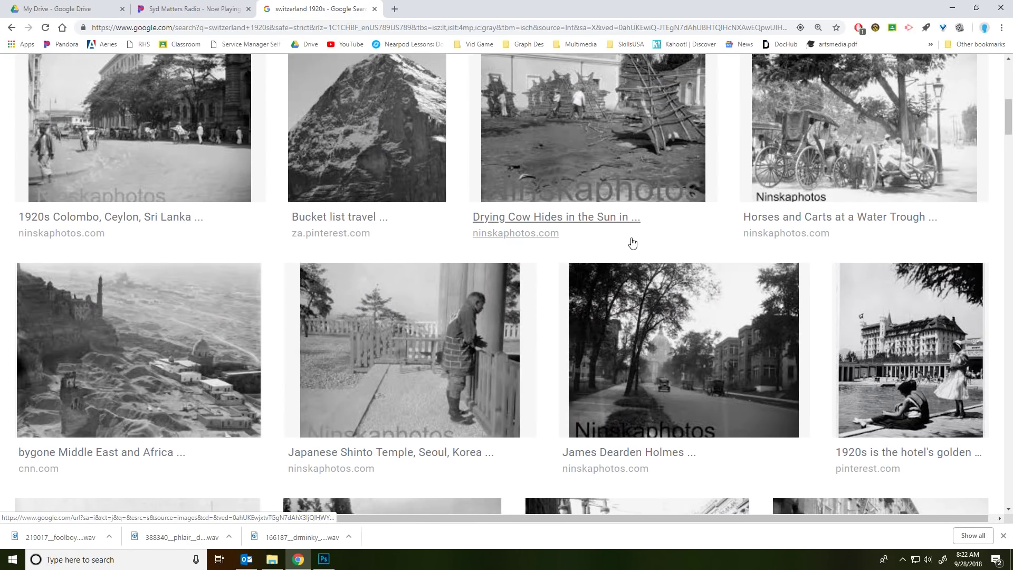
scroll(637, 240, "up", 4)
scroll(439, 286, "up", 3)
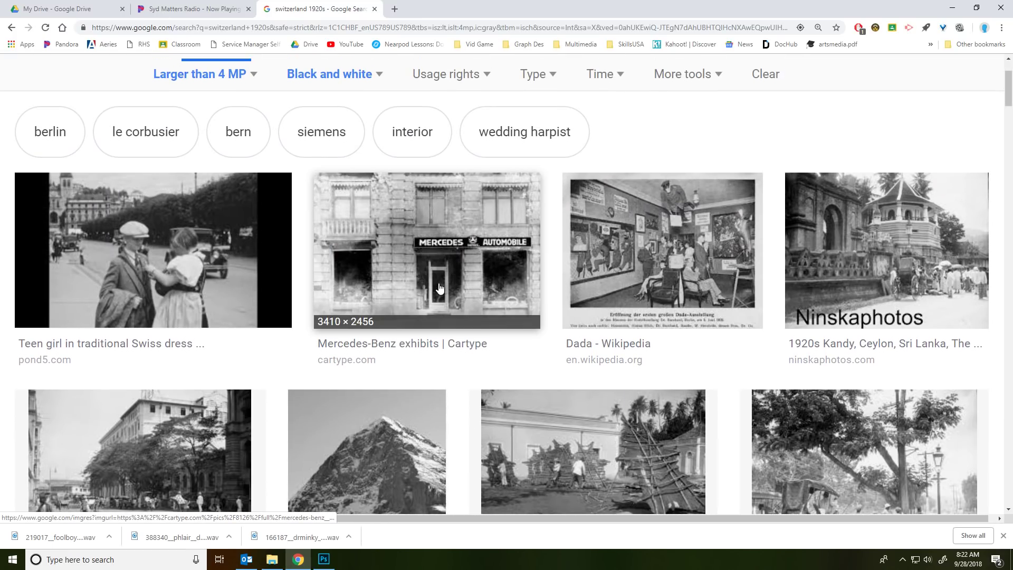
left_click(648, 265)
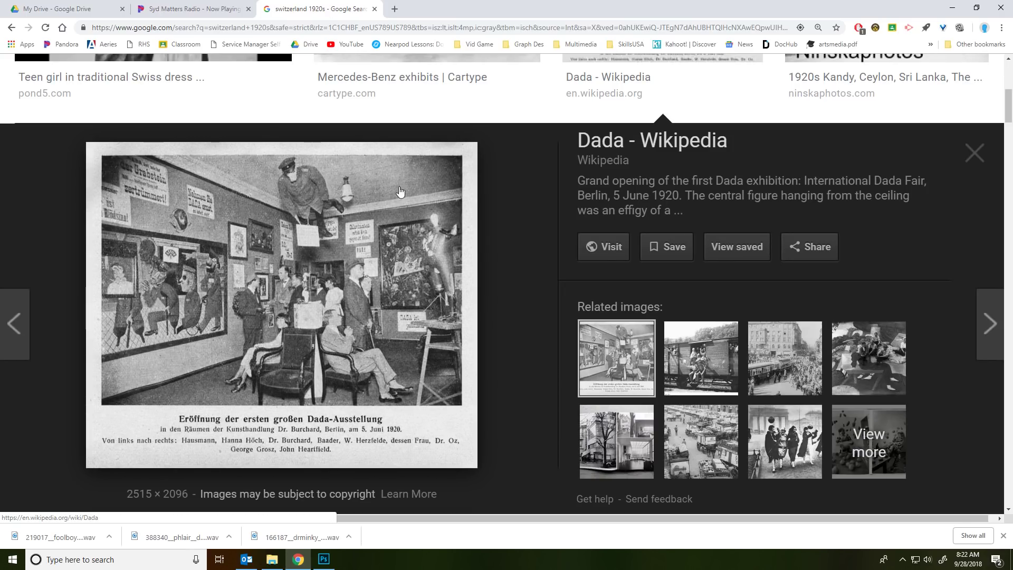
Browse further through the 1920s results for a suitable vintage photo, previewing the Seoul, Korea 1925 street scene.
scroll(595, 298, "down", 12)
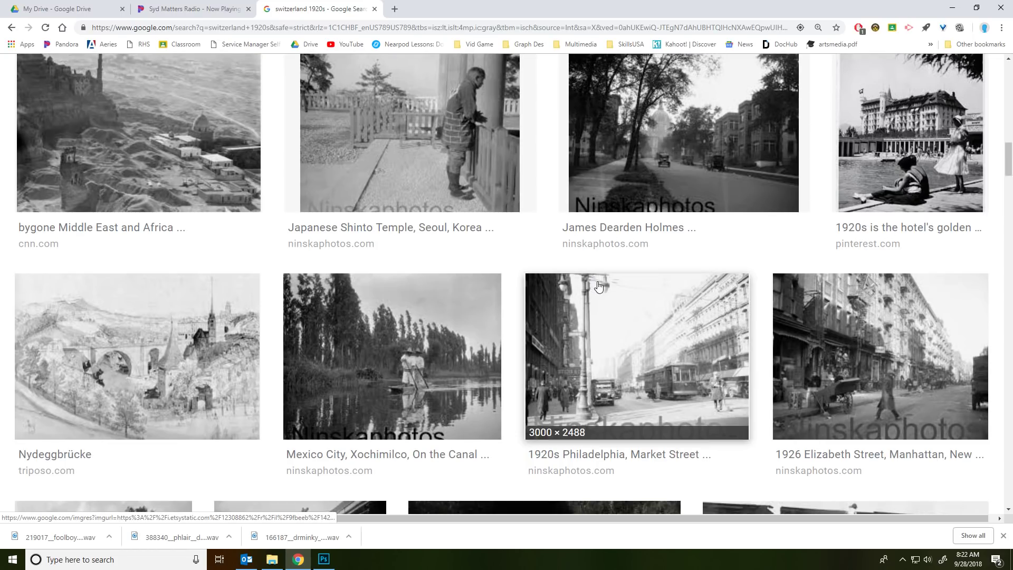
scroll(596, 285, "down", 5)
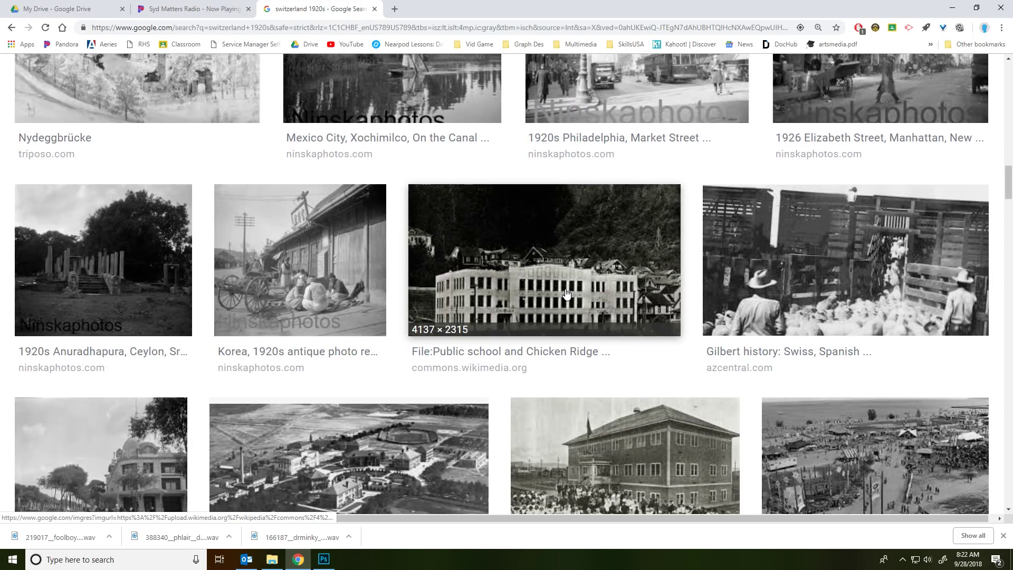
scroll(566, 293, "down", 7)
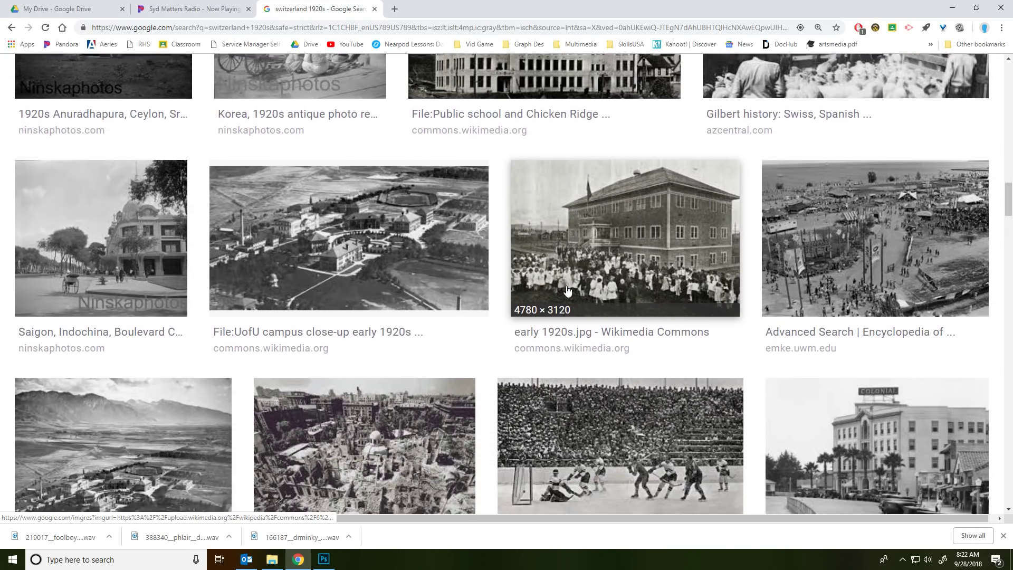
scroll(568, 290, "down", 4)
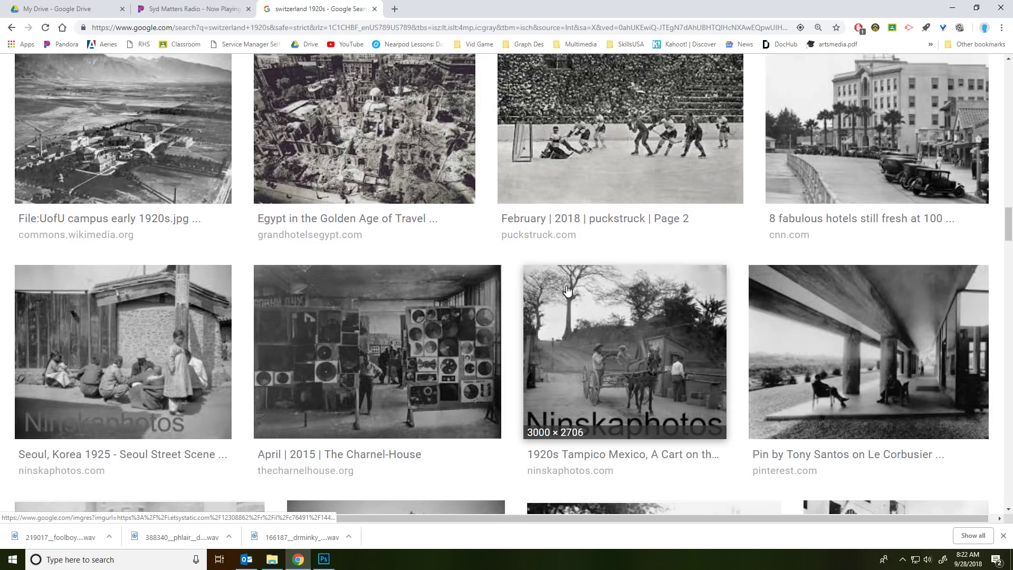
scroll(566, 290, "down", 3)
left_click(169, 219)
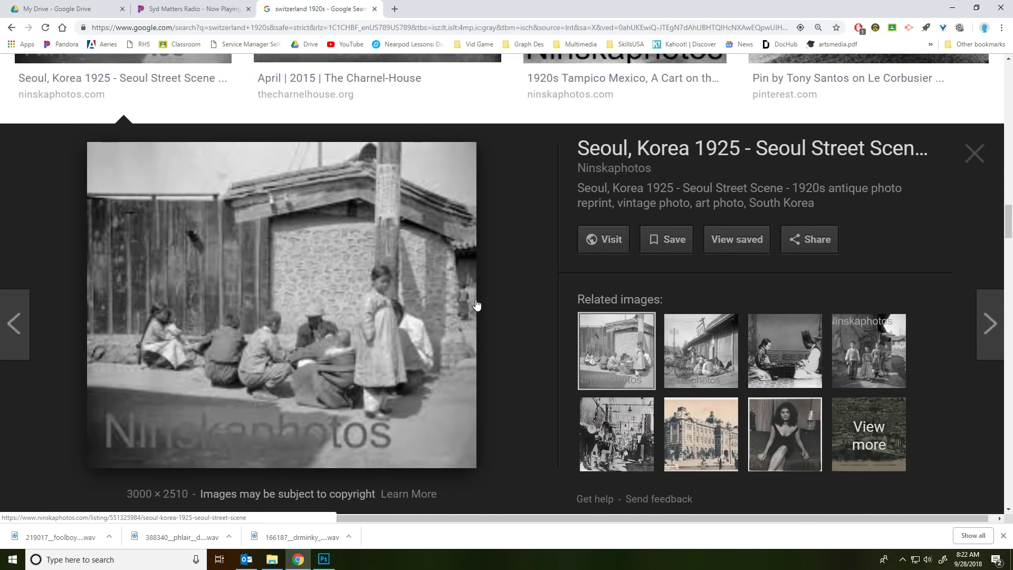
scroll(414, 350, "down", 7)
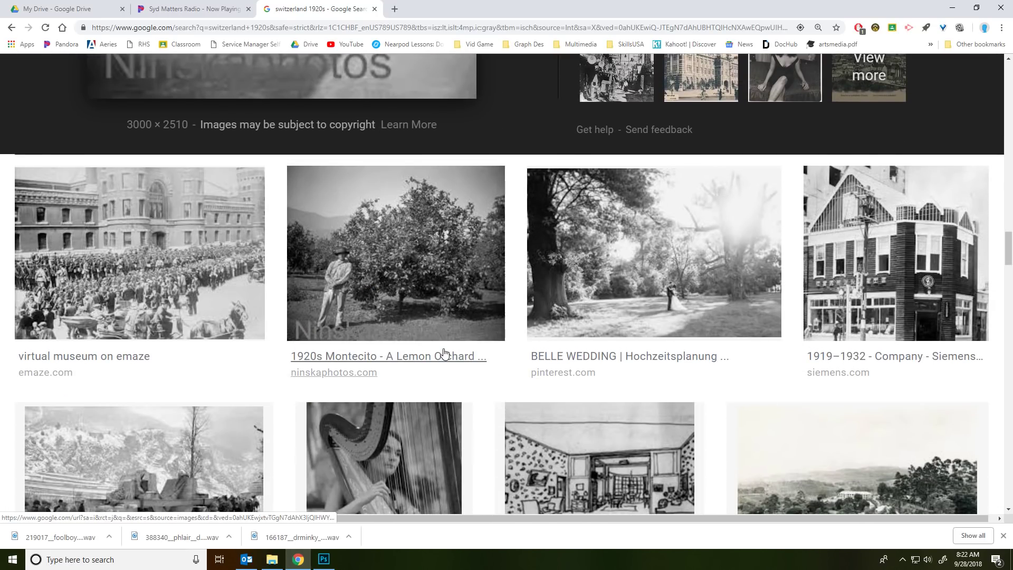
scroll(442, 353, "down", 6)
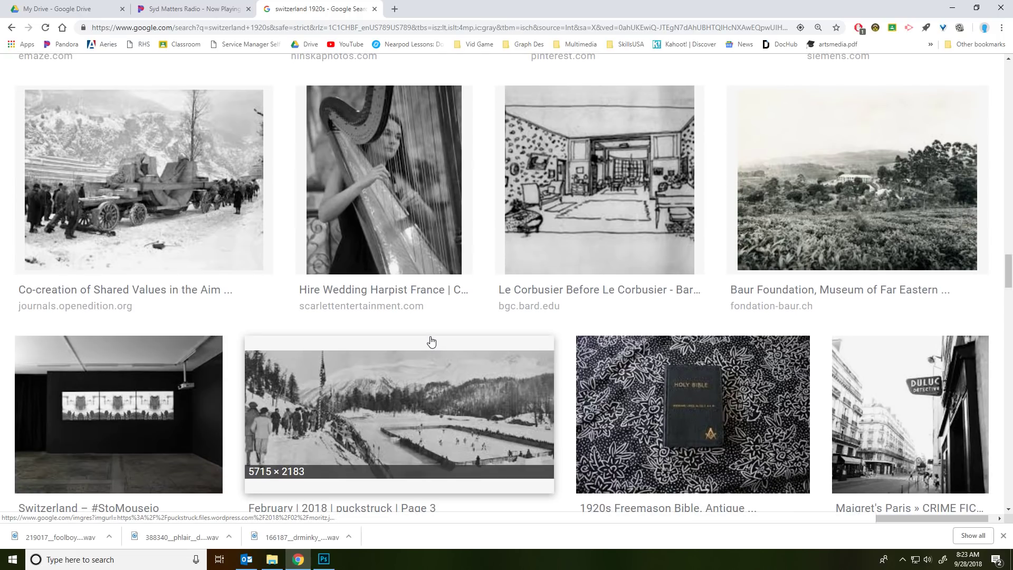
scroll(430, 341, "down", 10)
scroll(753, 301, "down", 11)
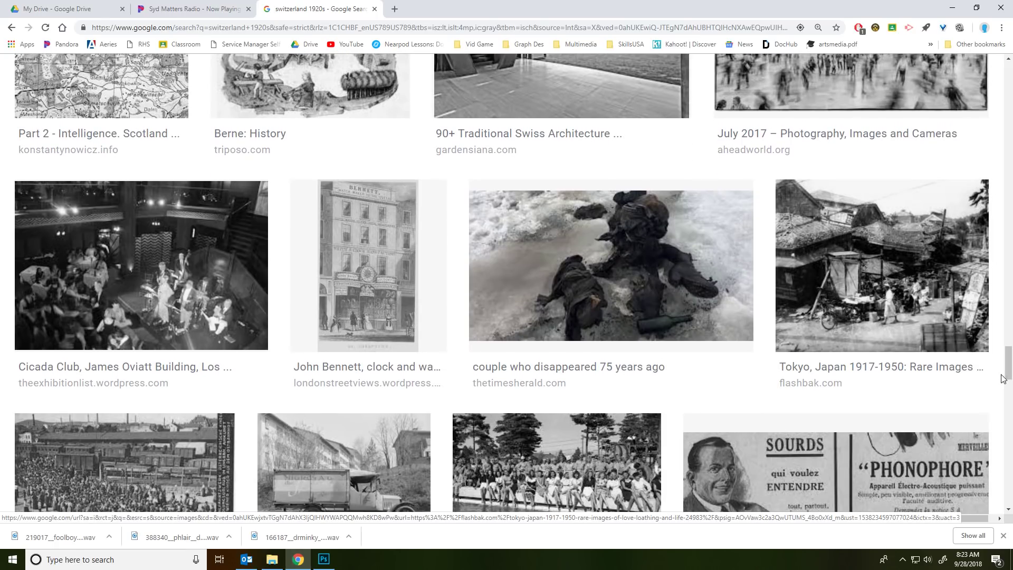
Change the image search query to "switzerland 1930s" and run it with the same filters.
left_click_drag(1008, 362, 976, 72)
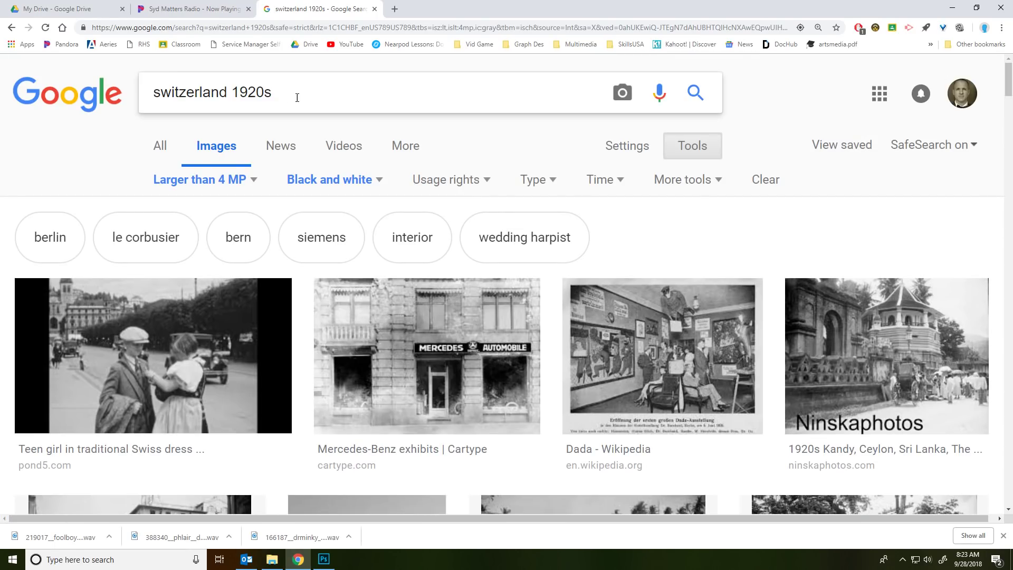
left_click_drag(248, 92, 256, 92)
type("3")
key("Return")
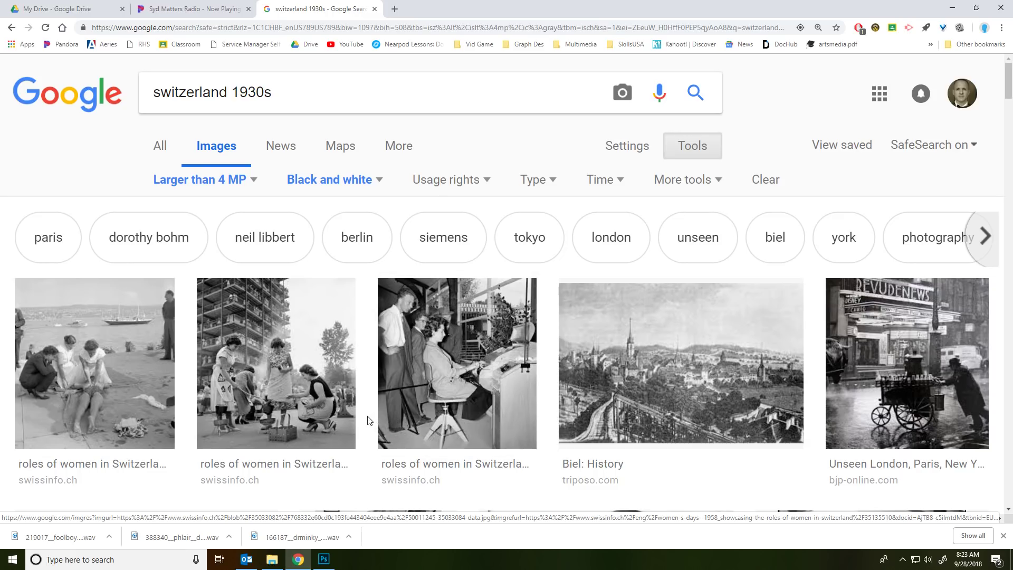
Preview the London milkman photo, the Swiss career woman photo and the photo of women grilling sausages.
left_click(844, 364)
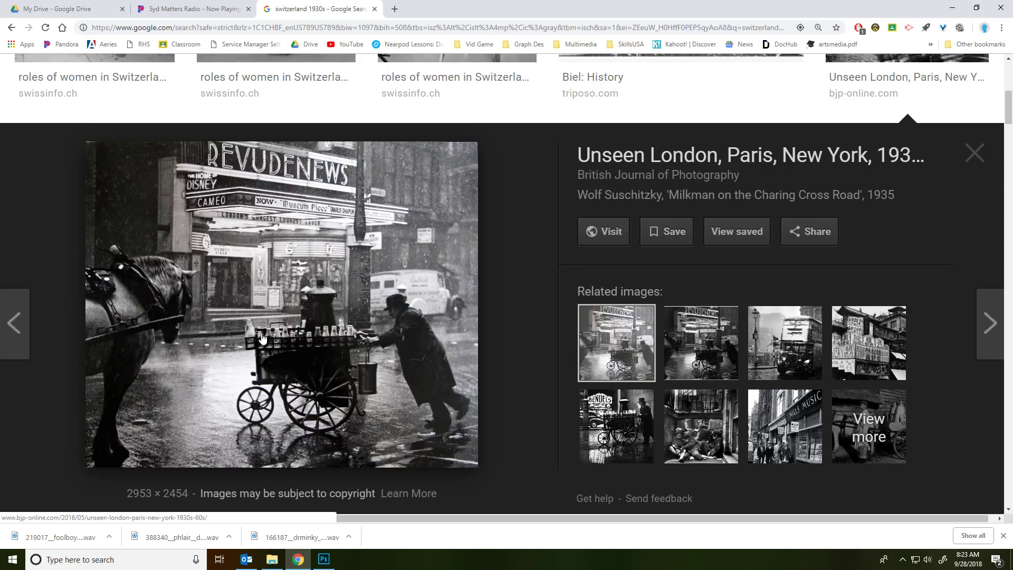
scroll(438, 319, "up", 6)
left_click(485, 403)
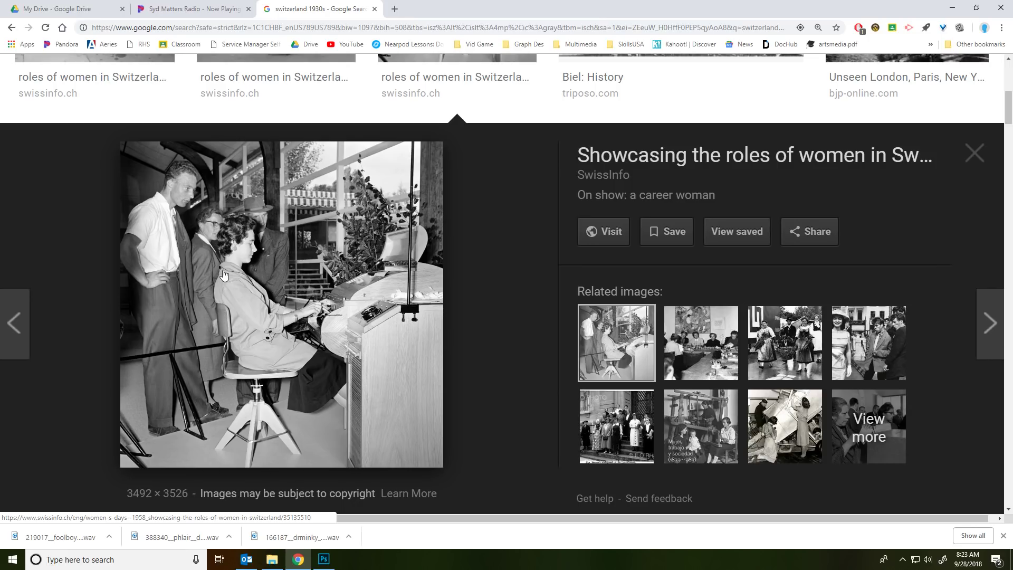
right_click(224, 274)
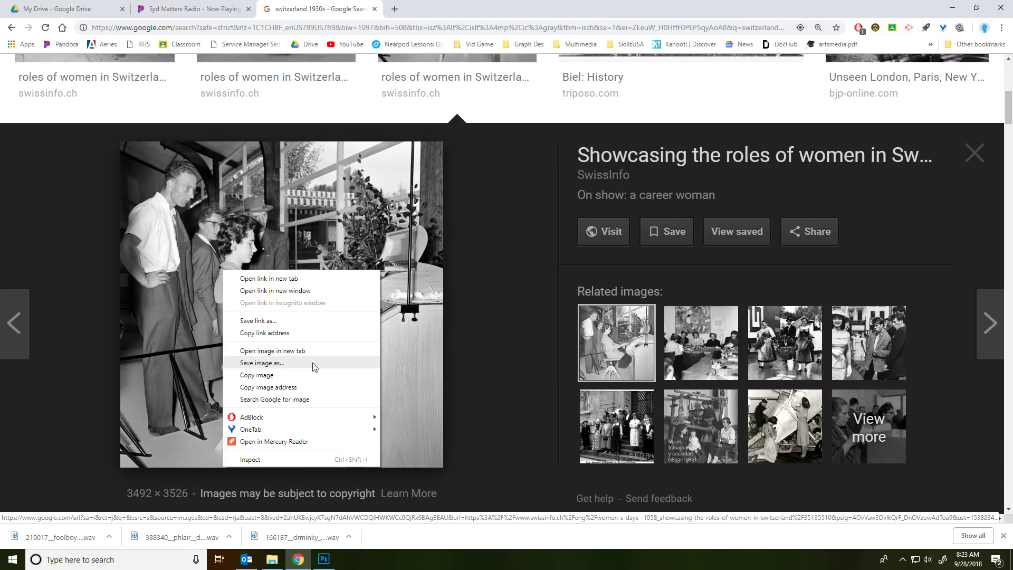
scroll(527, 293, "up", 6)
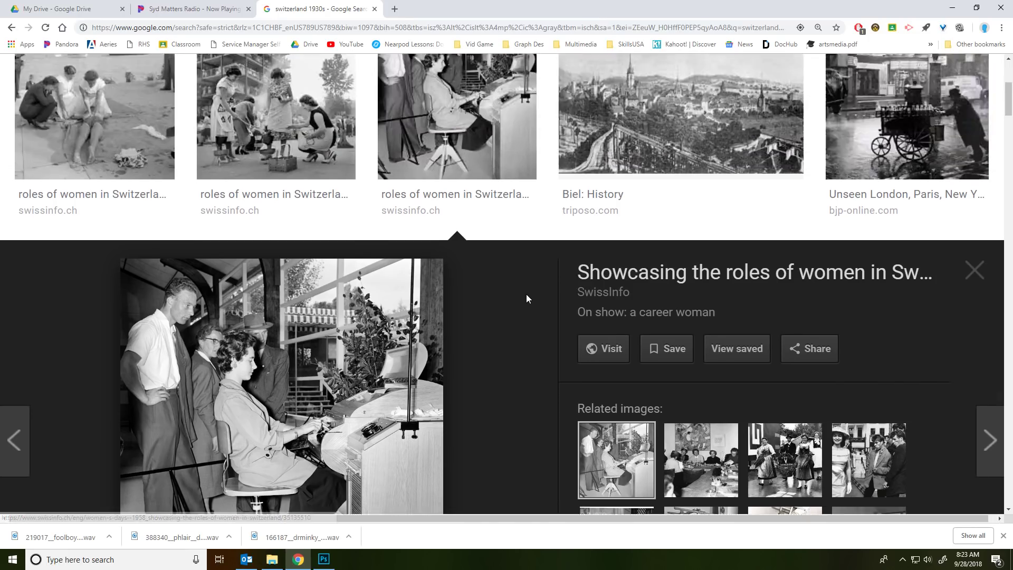
left_click(297, 285)
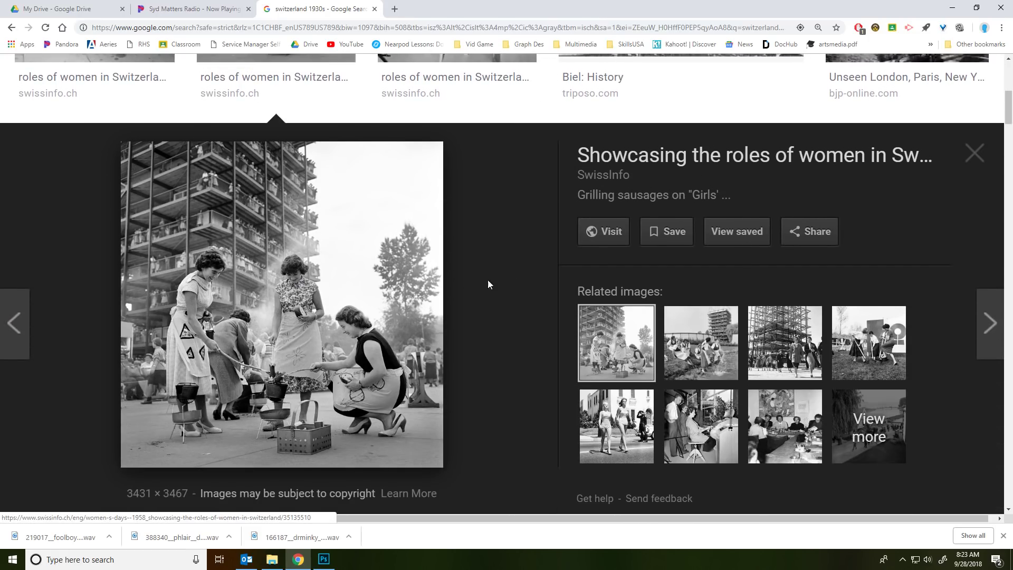
Browse further through the Swiss 1930s results and preview the photo of three women admiring the view across Lake Zurich.
scroll(433, 315, "down", 10)
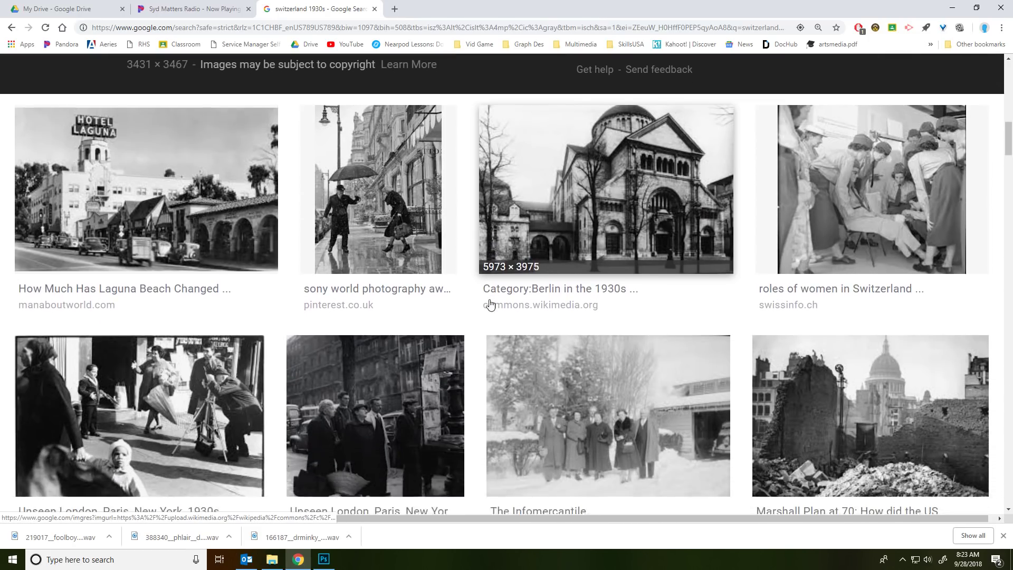
scroll(480, 291, "down", 7)
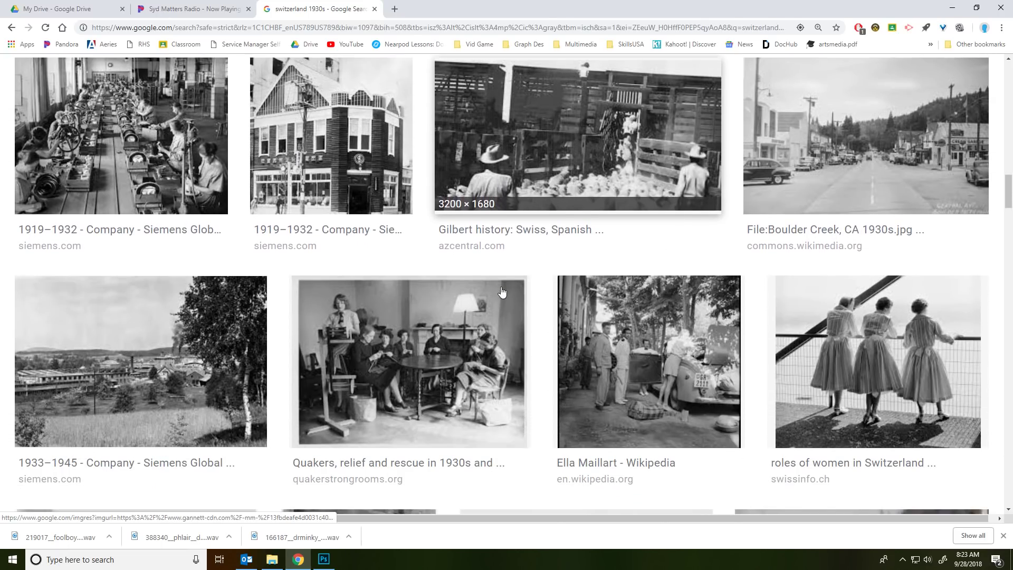
left_click(875, 364)
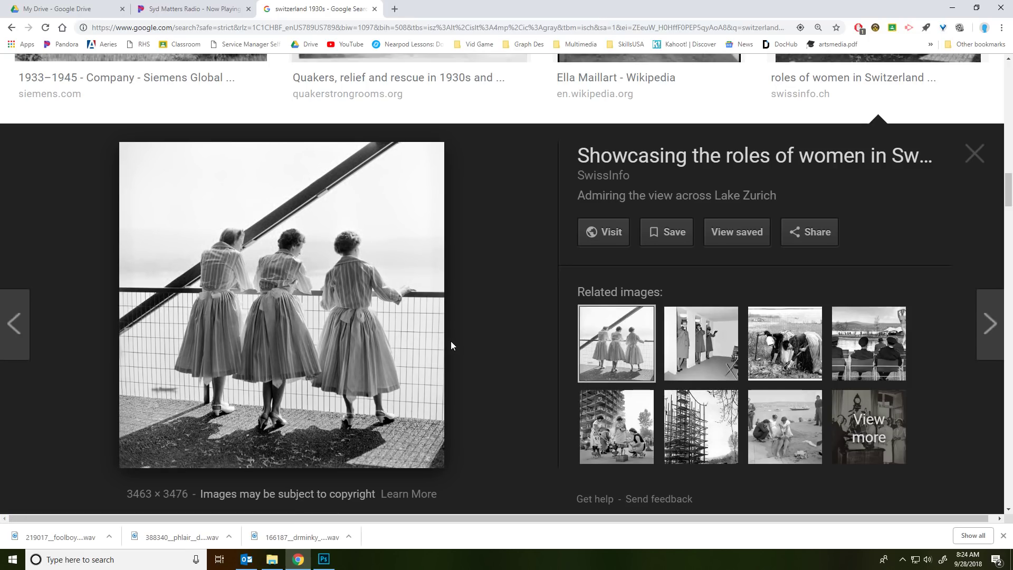
right_click(355, 370)
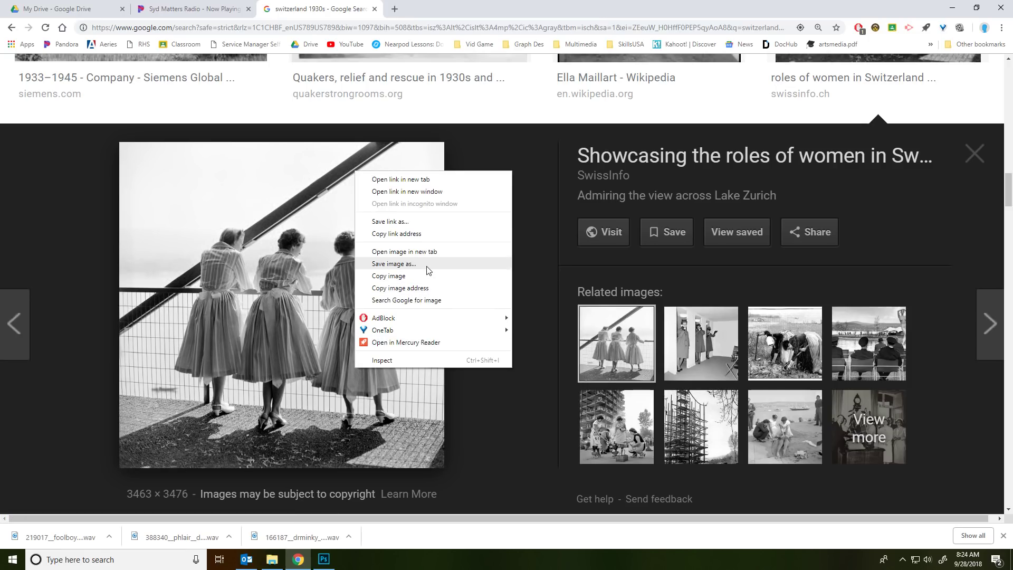
Switch to Photoshop and duplicate the Background layer of the bicycle photo.
left_click(329, 562)
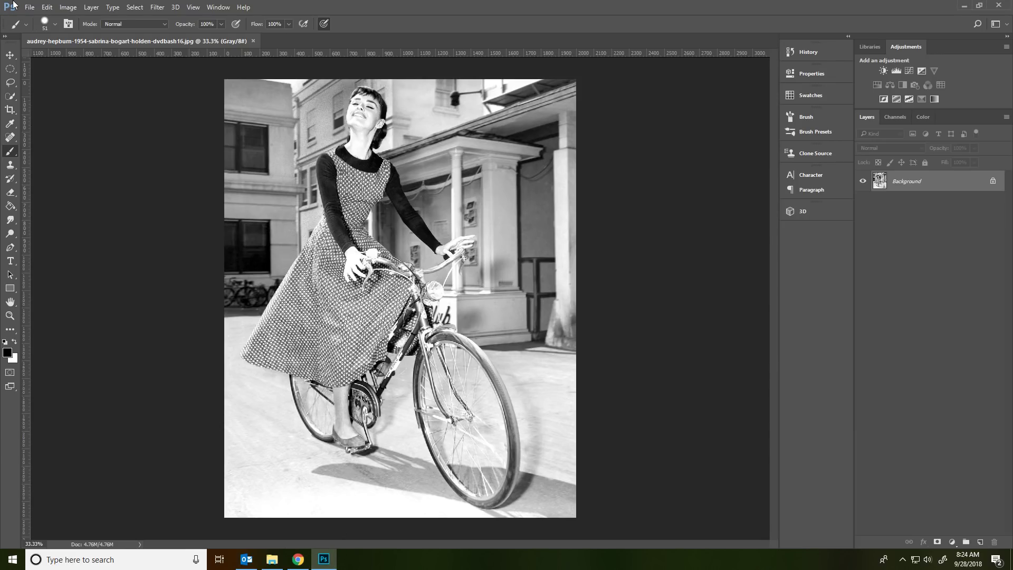
left_click(30, 7)
left_click(539, 4)
left_click_drag(910, 182, 980, 541)
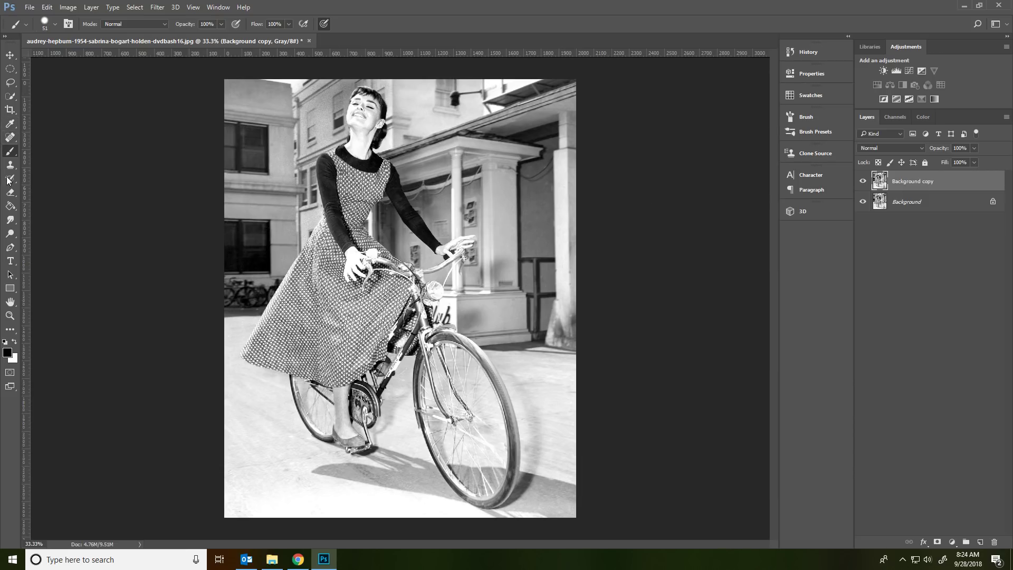
Scribble over the duplicated layer with the black brush, hide it to check the original underneath, and undo the scribble.
mouse_move(452, 168)
left_mouse_down()
mouse_move(341, 235)
mouse_move(266, 395)
mouse_move(351, 448)
left_mouse_up()
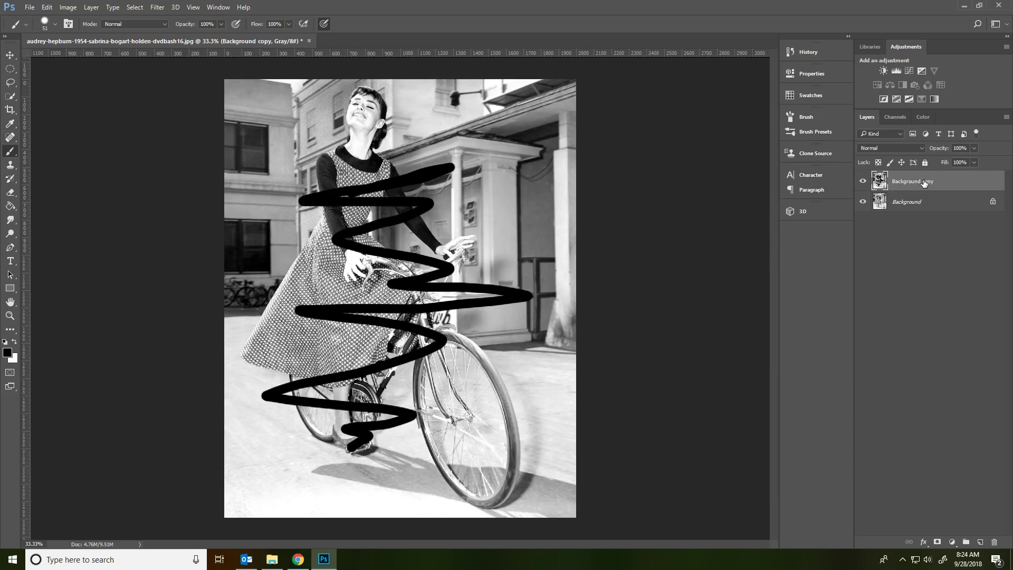
left_click(862, 181)
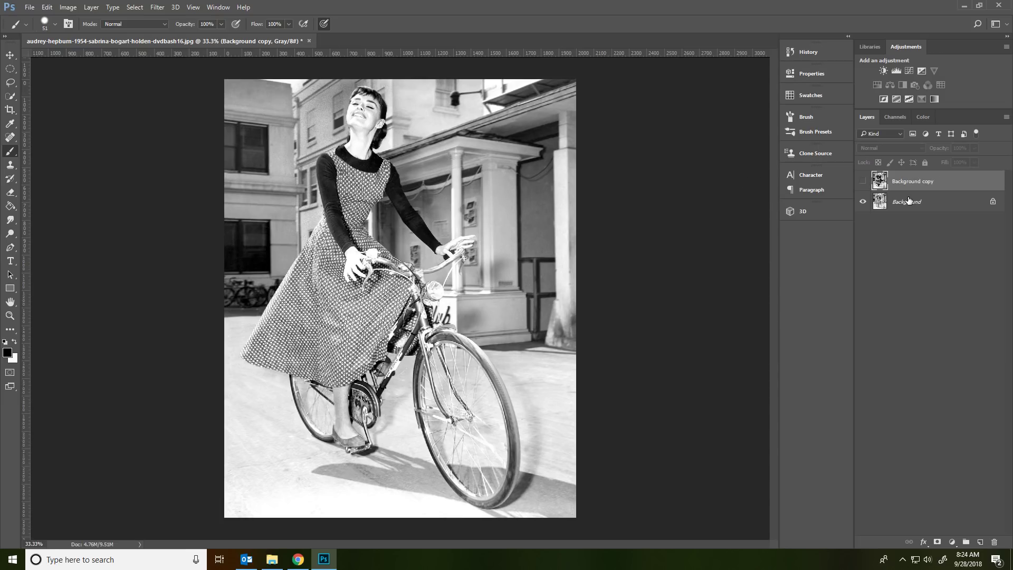
left_click(908, 201)
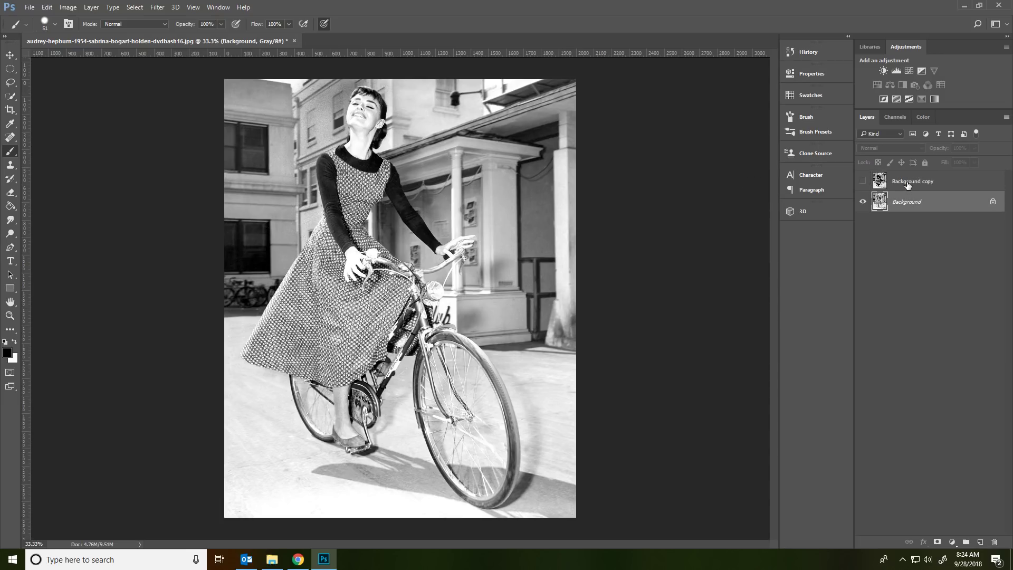
left_click(907, 182)
left_click(863, 181)
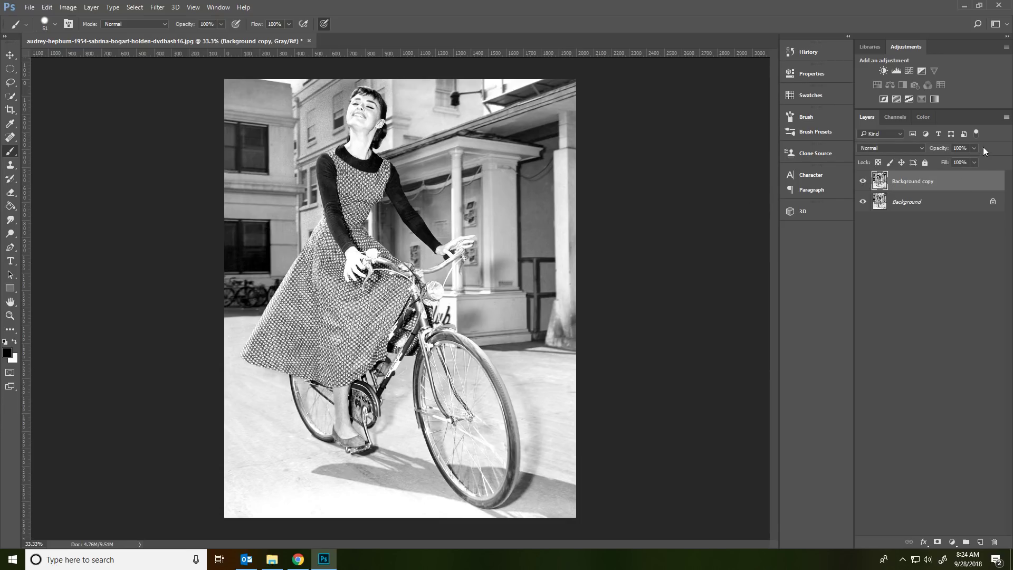
Lock all properties of the Background copy layer and test the lock by trying to paint on it.
left_click(925, 163)
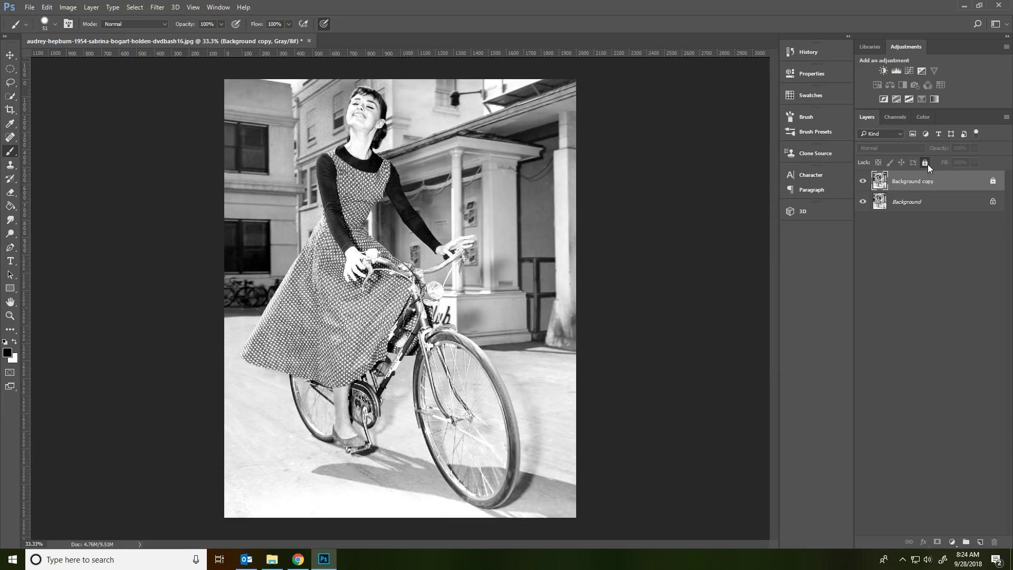
left_click(968, 203)
left_click(950, 188)
left_click(311, 202)
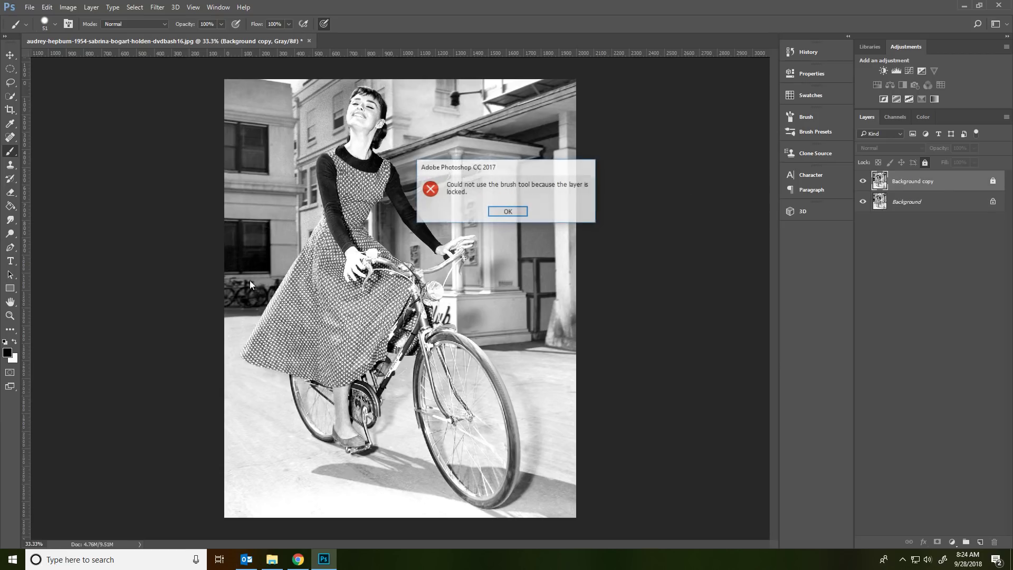
left_click(495, 211)
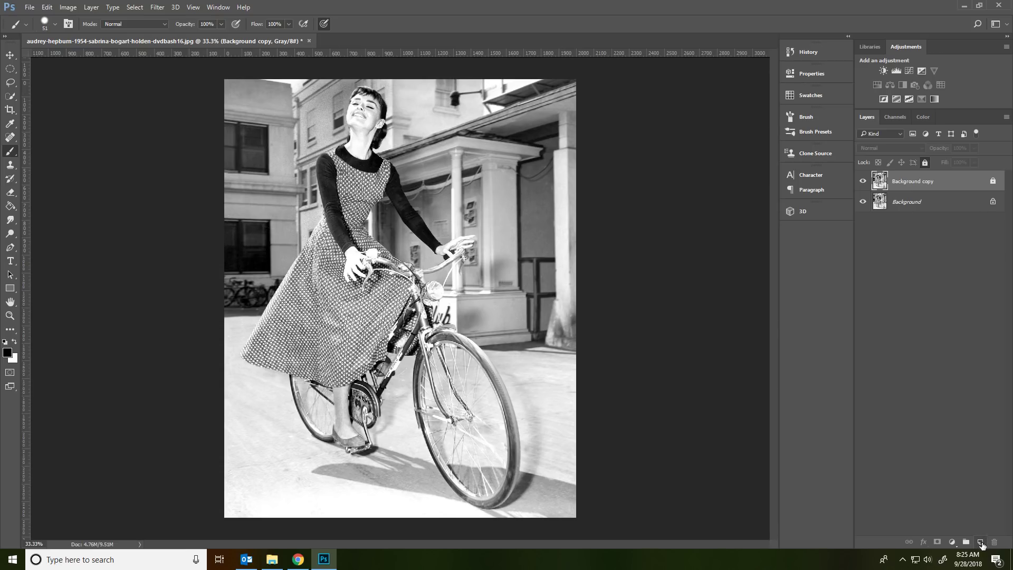
Add a new empty layer above the Background copy and name it "skin".
left_click(981, 543)
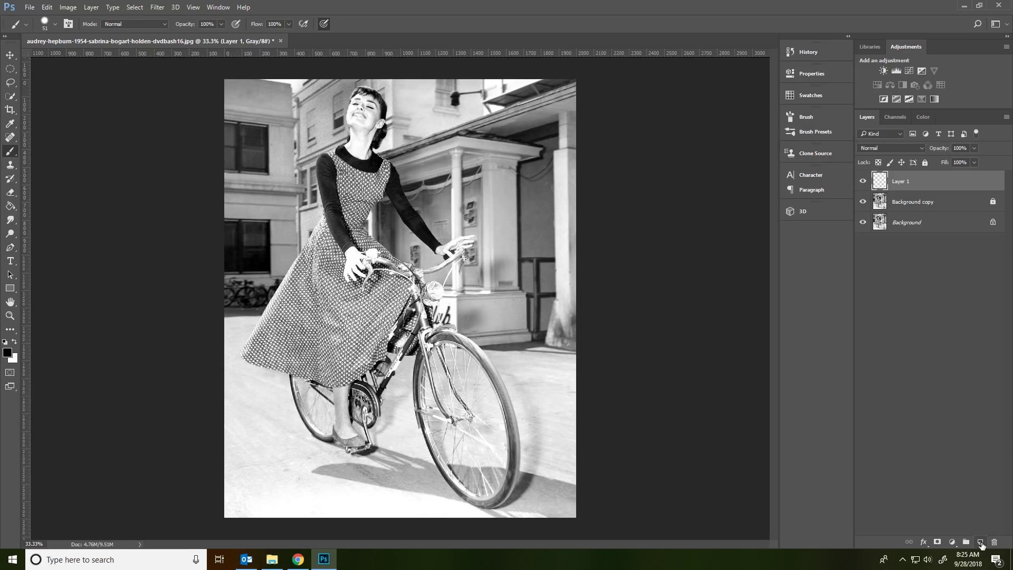
double_click(901, 181)
type("s")
left_click(904, 263)
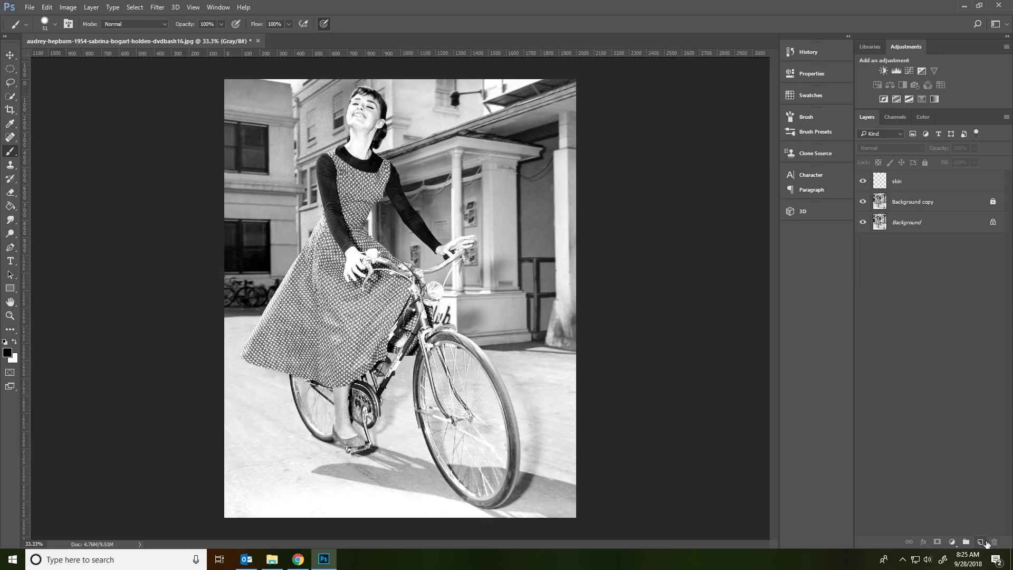
Add two more empty layers above the skin layer, naming them "lips" and "hair".
left_click(985, 542)
double_click(897, 182)
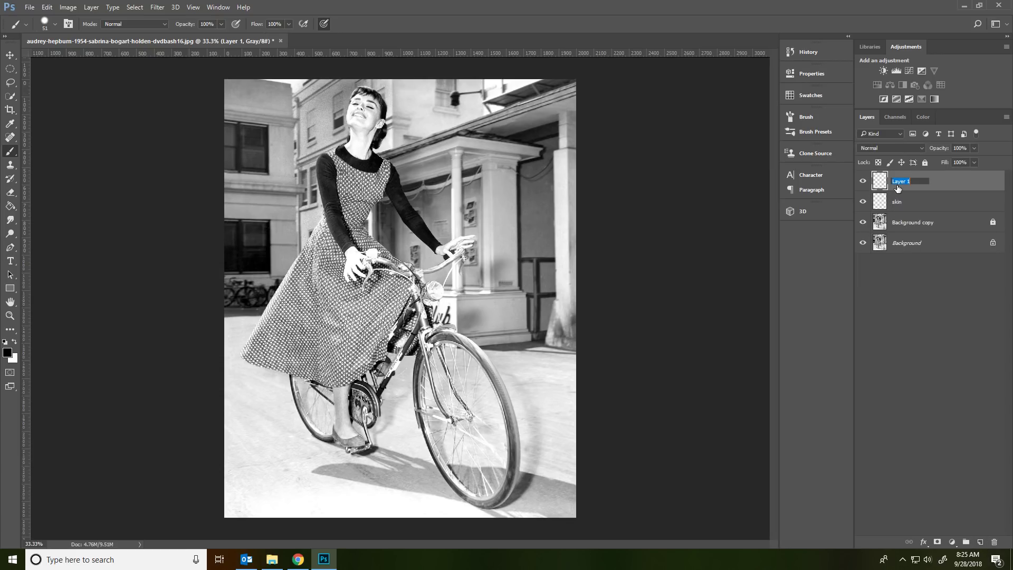
type("lips")
left_click(929, 321)
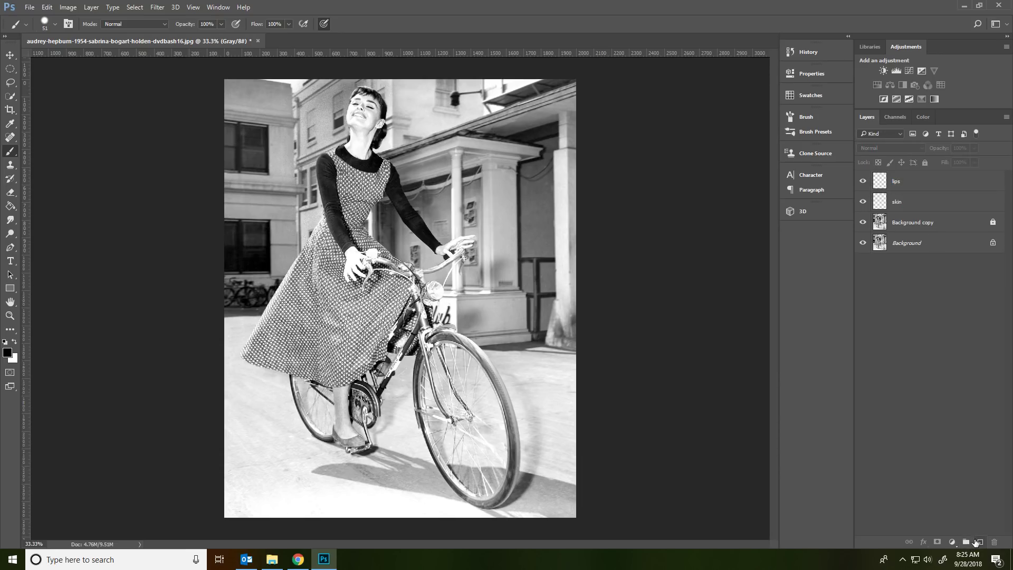
left_click(980, 542)
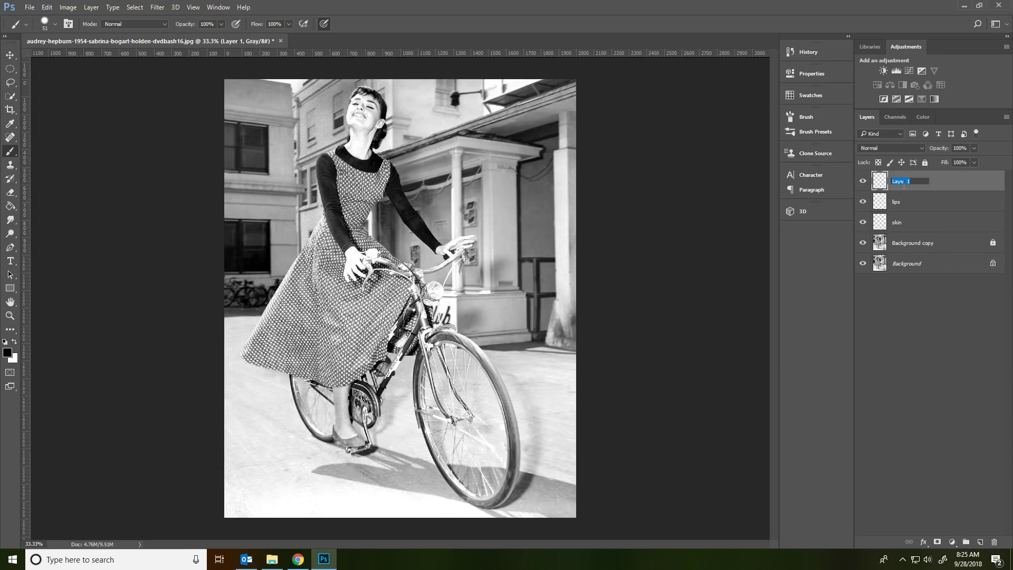
type("hair")
Switch to Chrome, search images for "aubrey hepburn" in a new tab, and preview the IMDb color portrait as a reference.
left_click(298, 558)
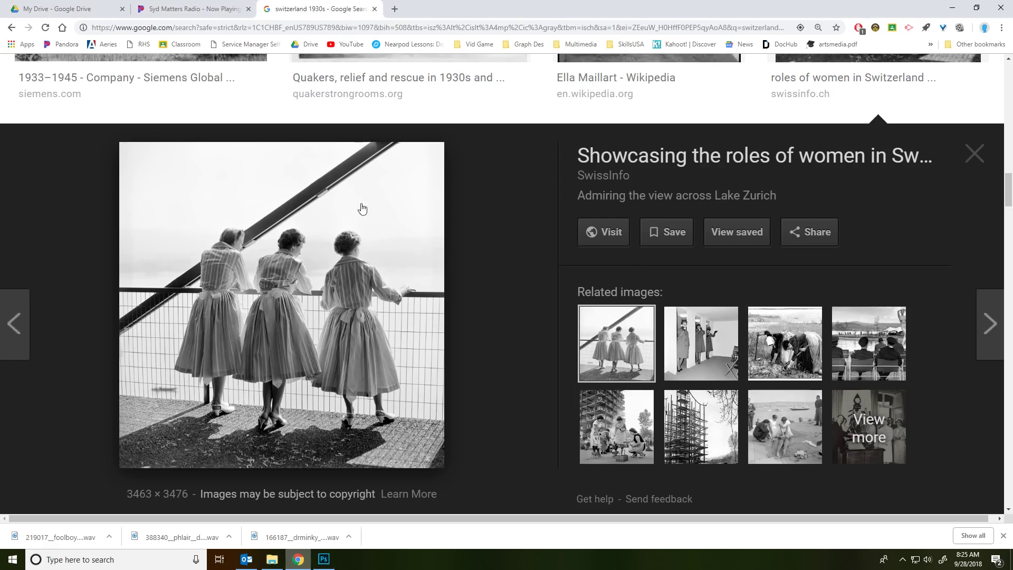
left_click(394, 9)
type("aubrey hepburn")
key("Return")
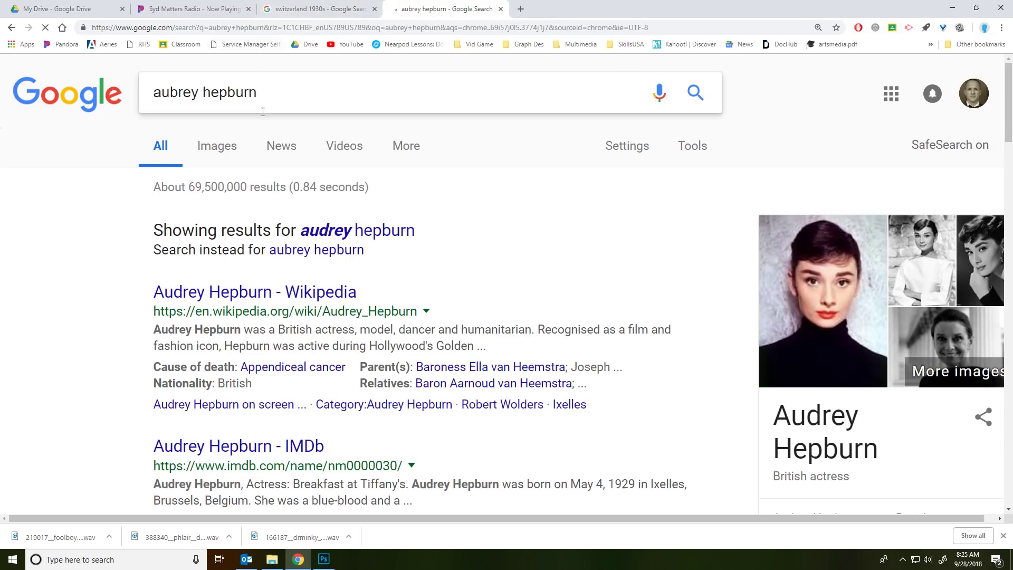
left_click(227, 145)
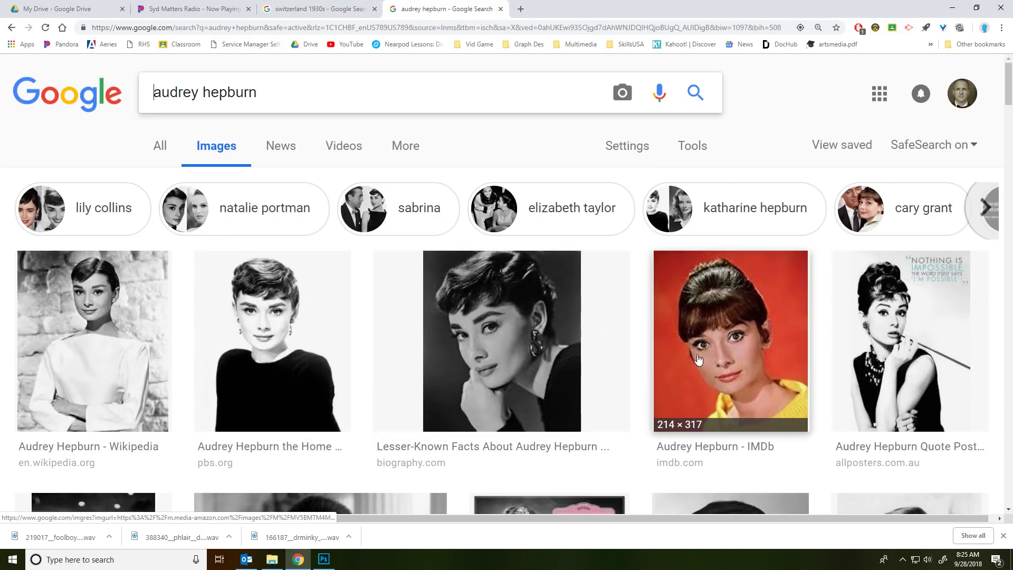
left_click(685, 381)
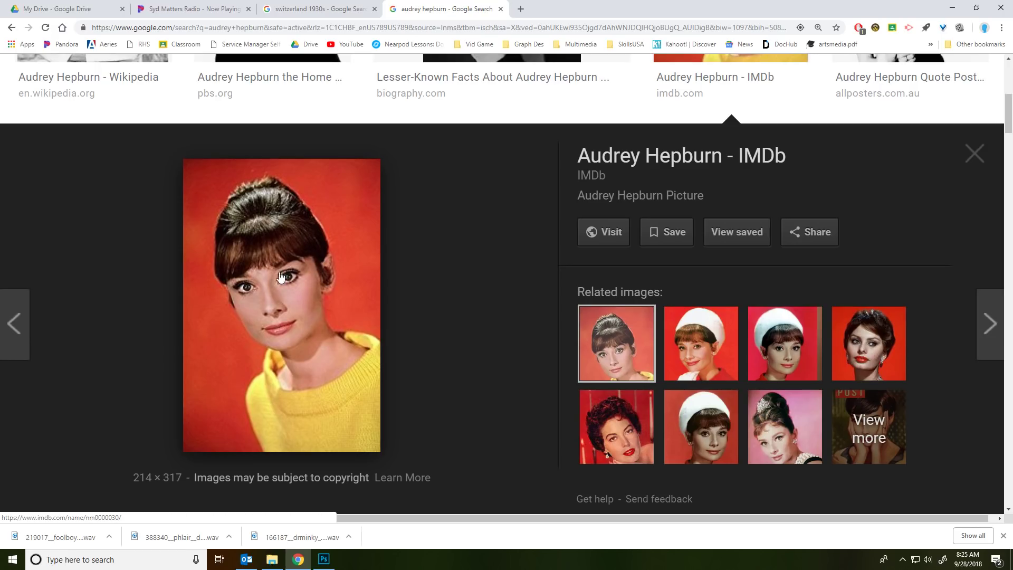
Return to Photoshop, select the skin layer, and set the foreground color to the skin tone #c49b93.
key("alt+Tab")
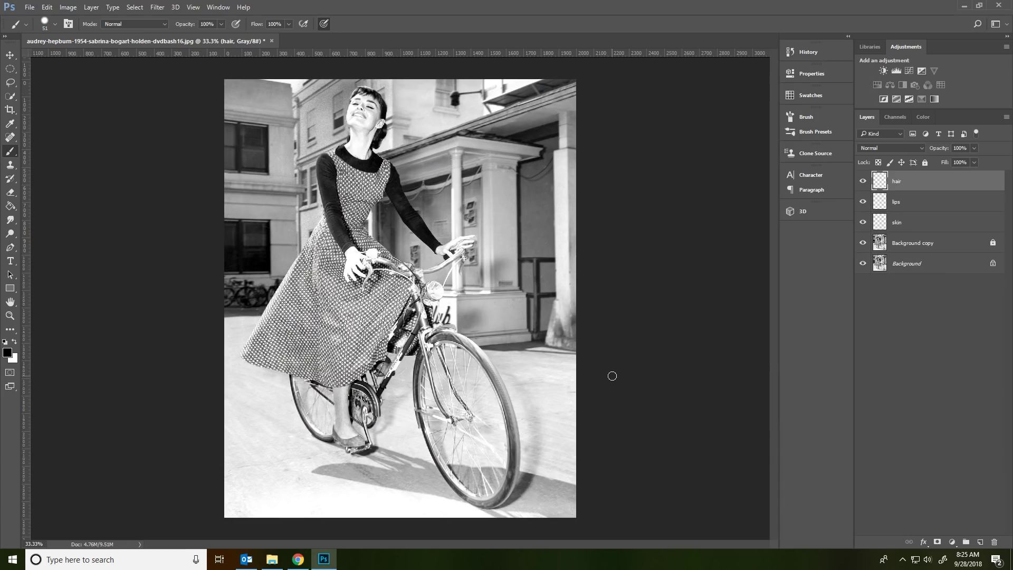
left_click(912, 226)
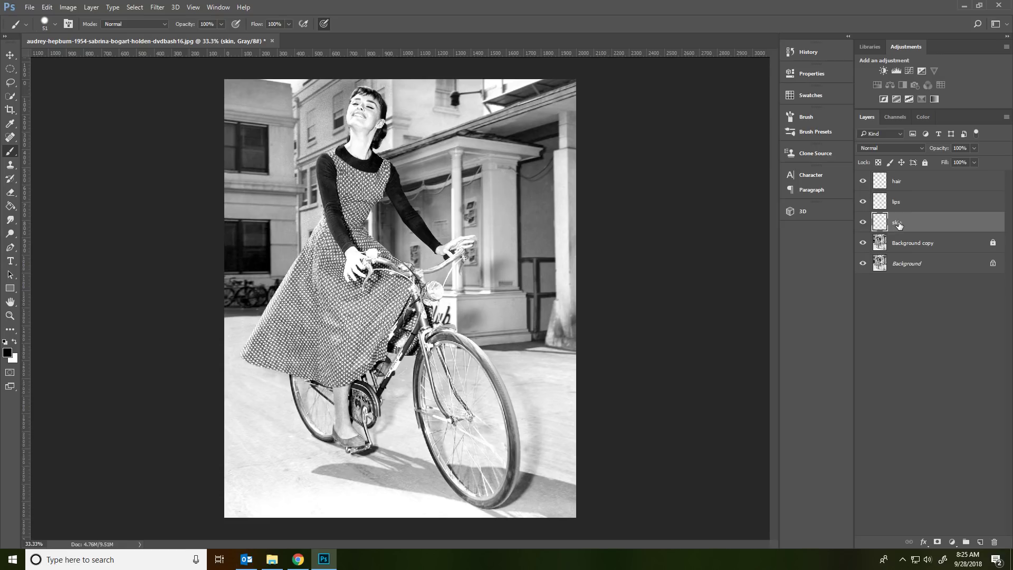
left_click(8, 352)
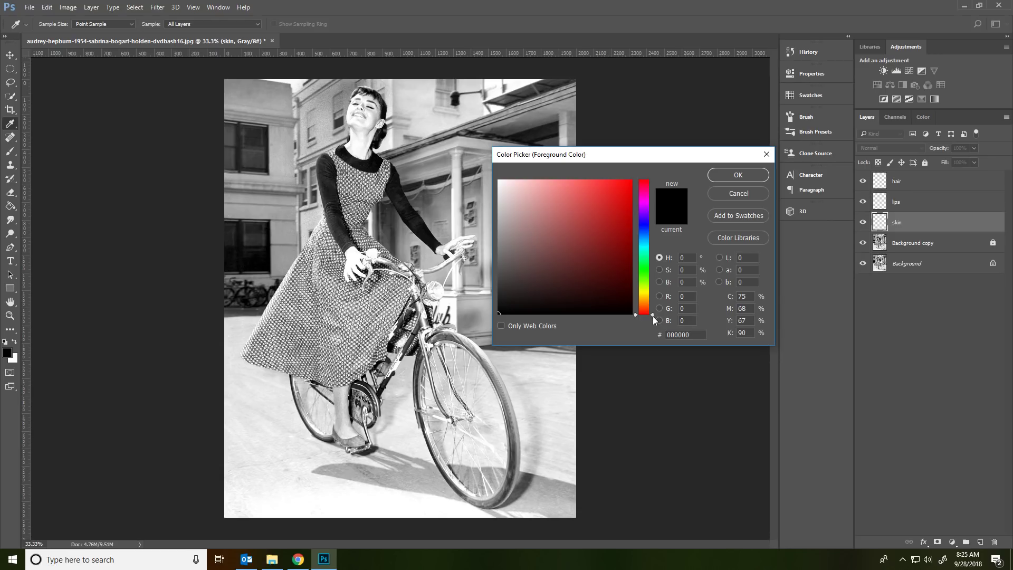
left_click_drag(652, 315, 653, 310)
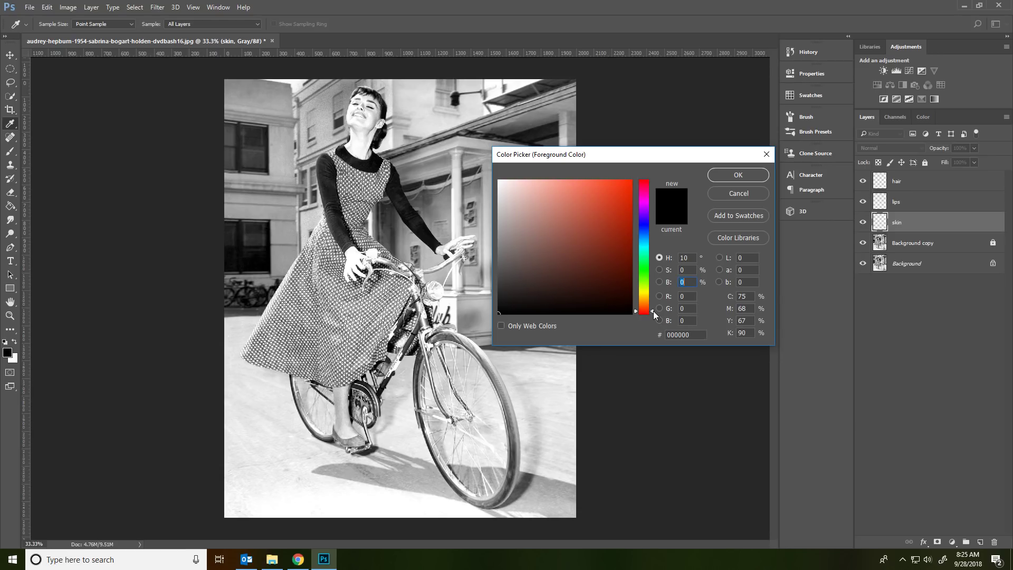
left_click(534, 209)
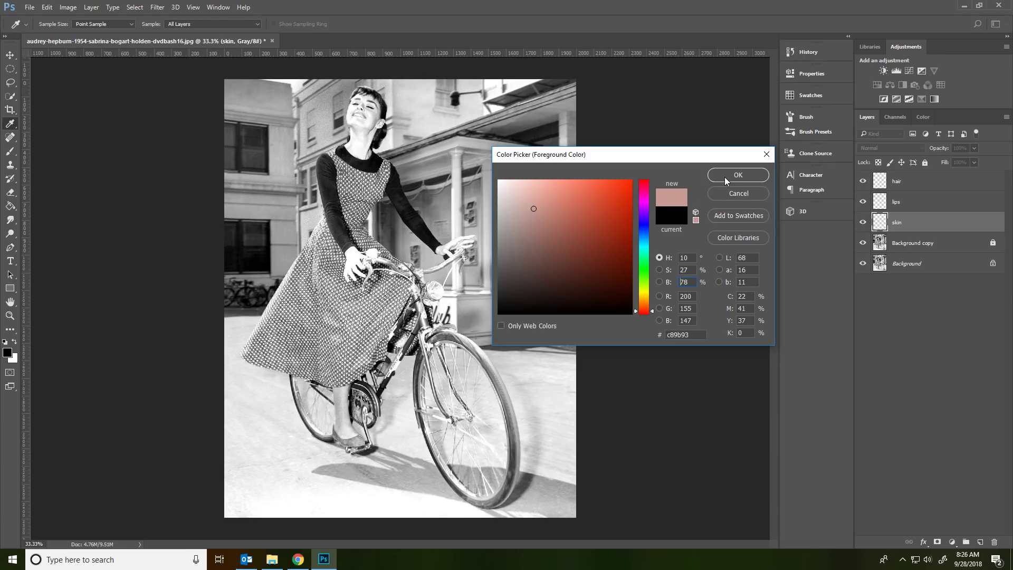
mouse_move(521, 205)
left_mouse_down()
mouse_move(532, 253)
mouse_move(529, 211)
left_mouse_up()
left_click(738, 174)
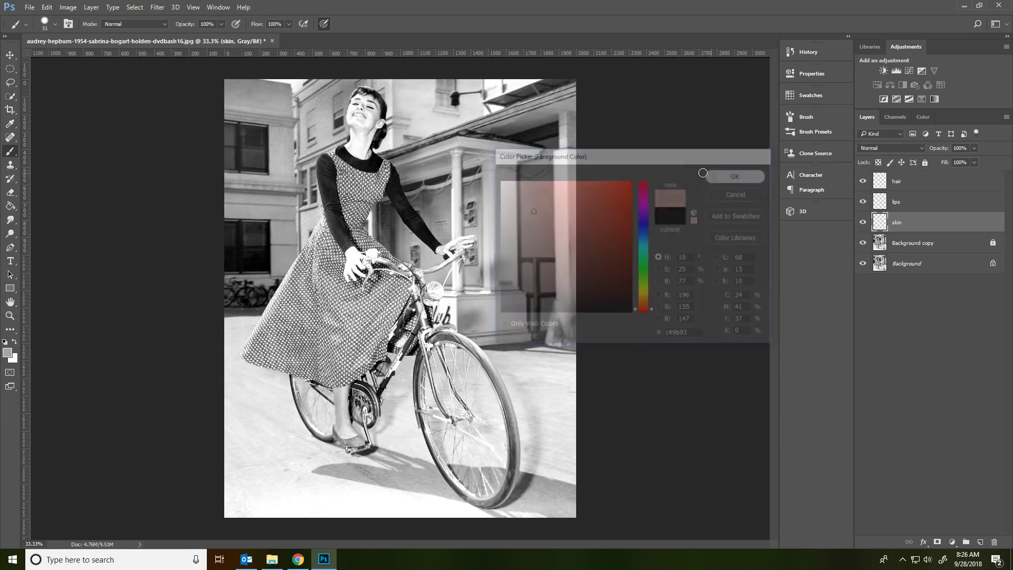
Try filling the skin layer with the foreground color using the Paint Bucket, and undo the fill.
left_click(15, 209)
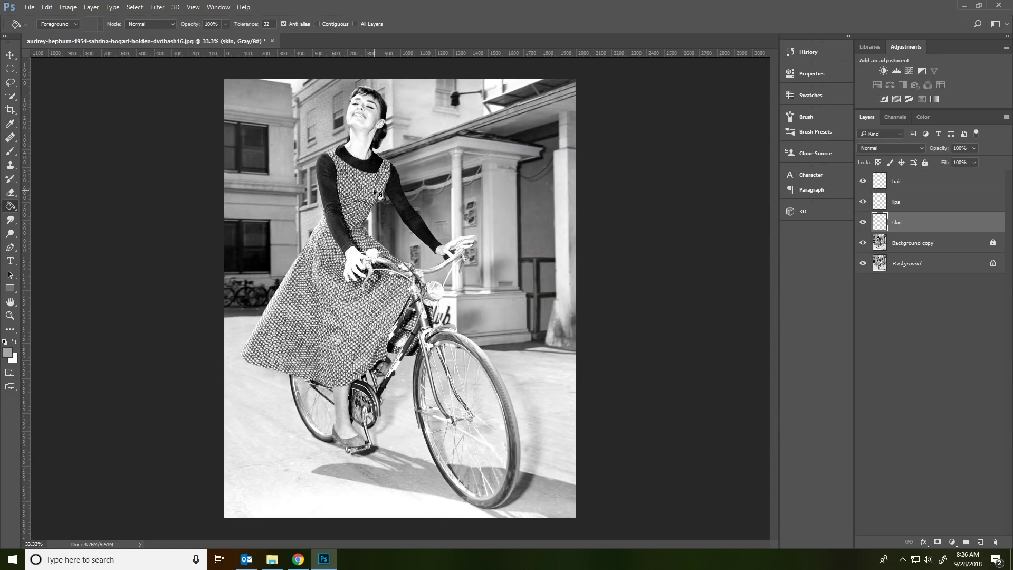
left_click(374, 190)
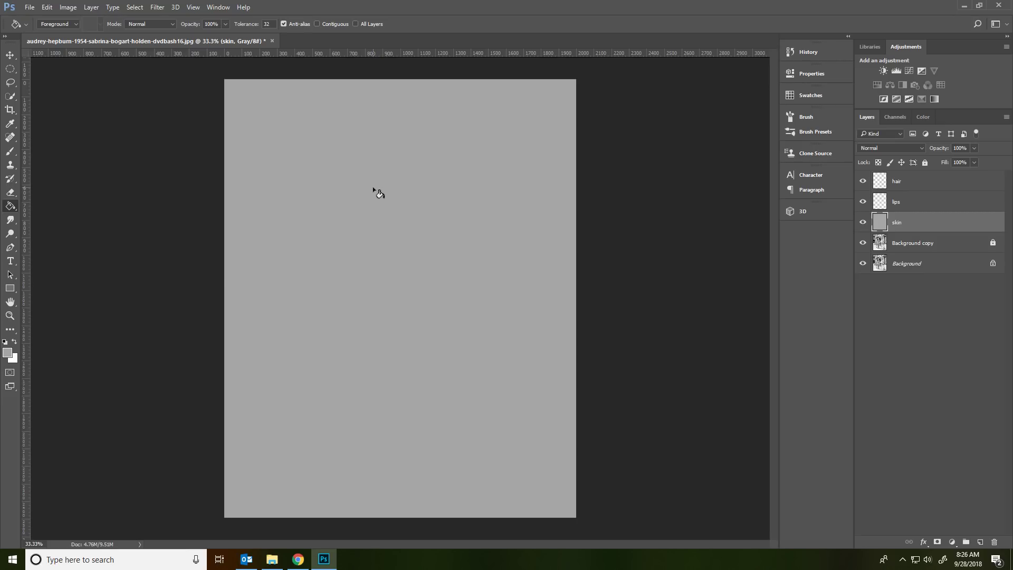
key("ctrl+z")
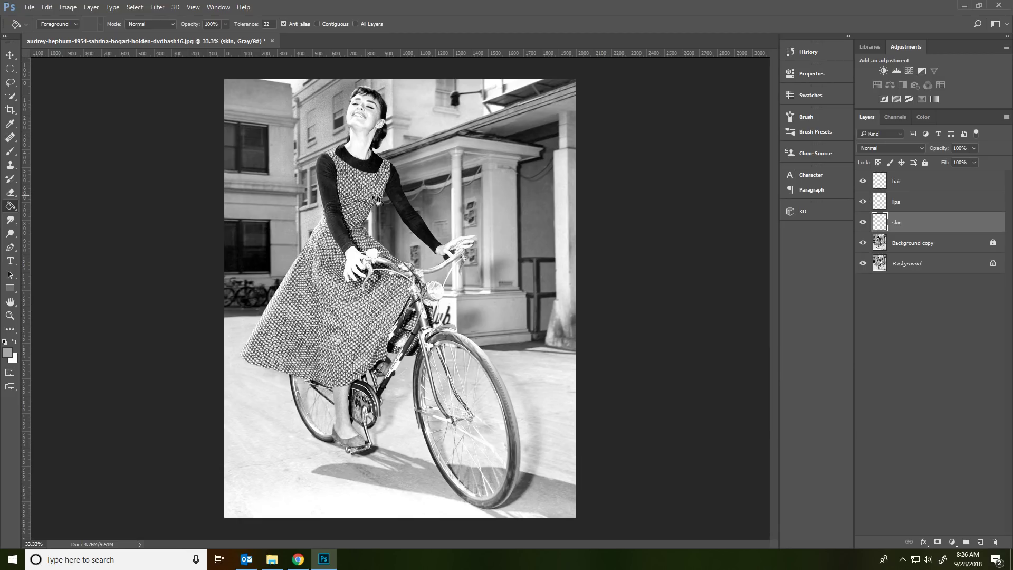
Convert the image from grayscale to CMYK Color mode without flattening the layers, accepting the default color profile.
left_click(60, 5)
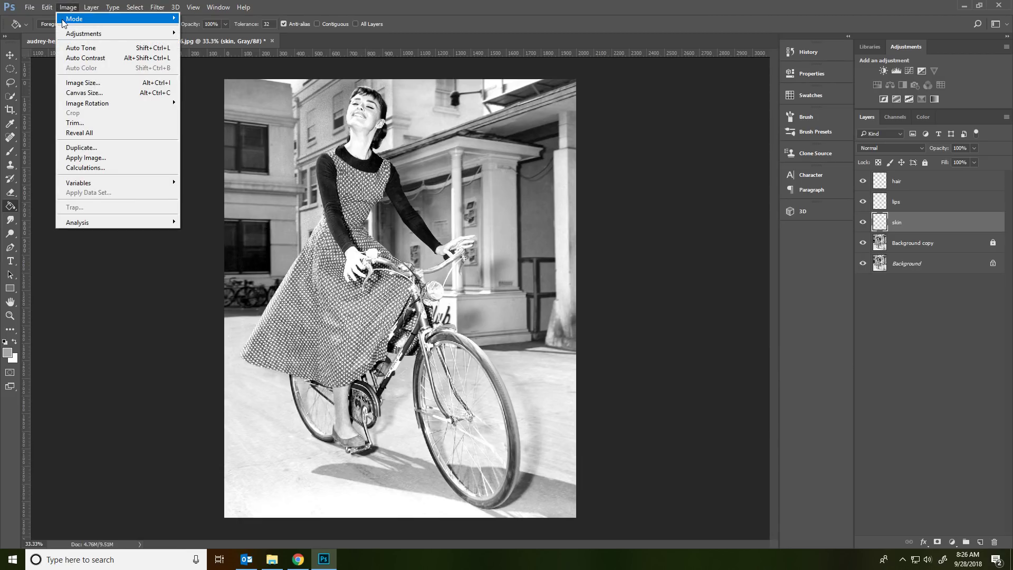
mouse_move(62, 18)
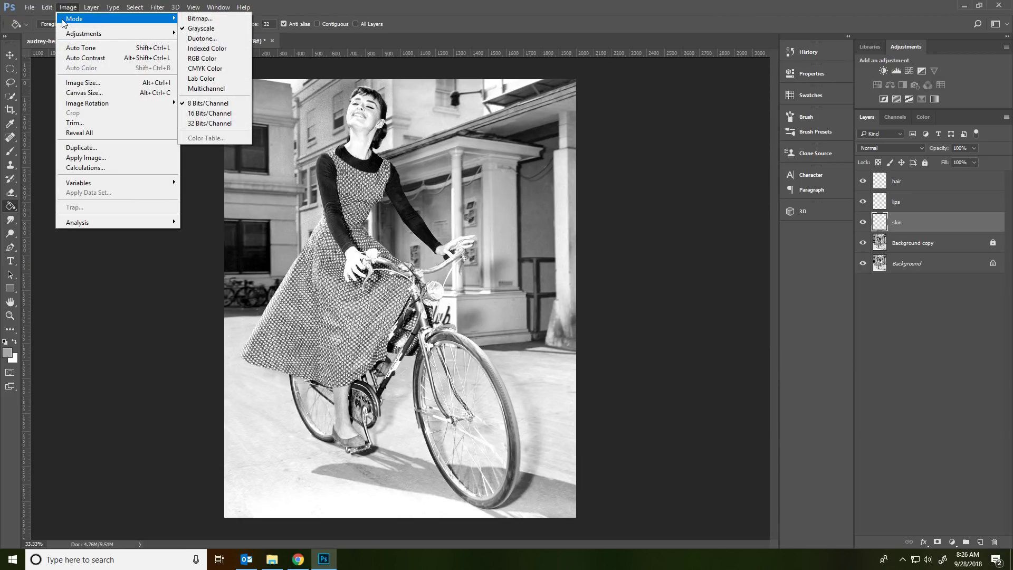
left_click(206, 67)
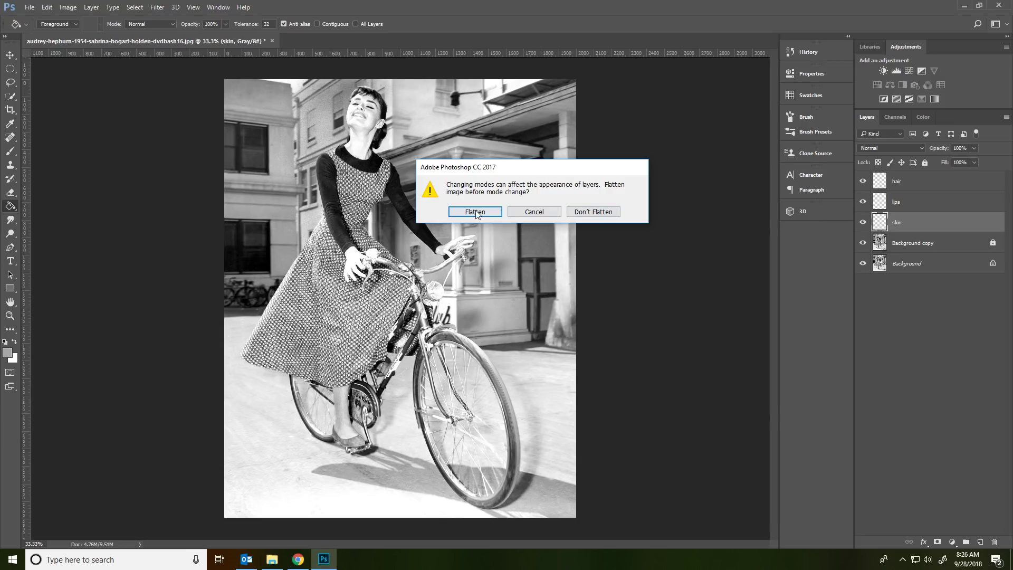
left_click(594, 211)
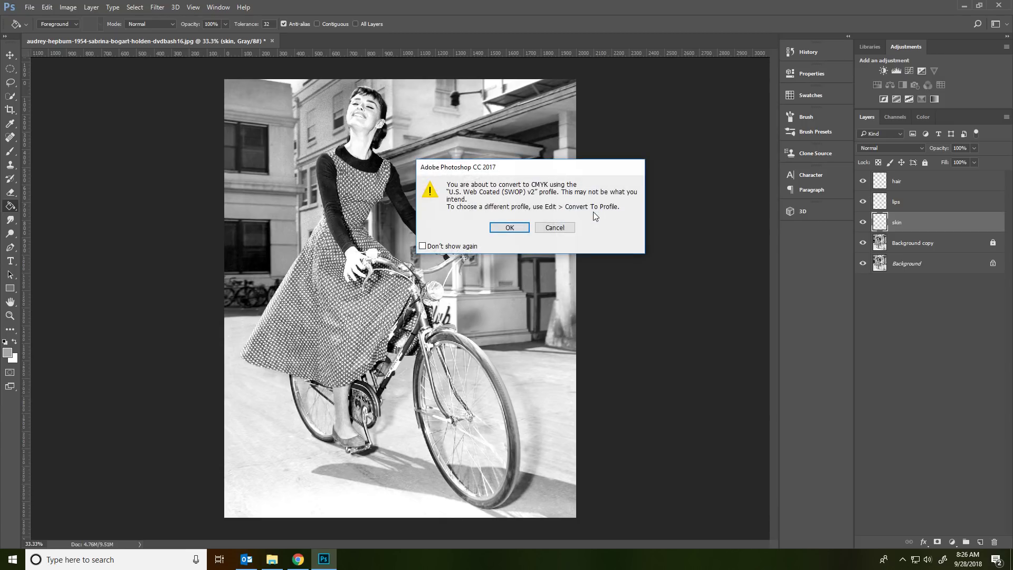
left_click(511, 227)
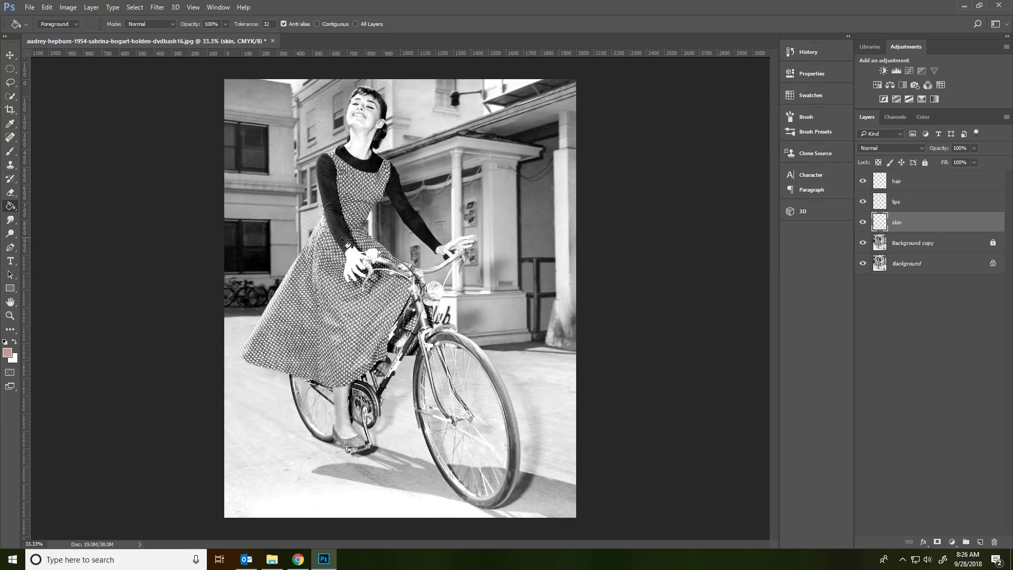
Fill the skin layer with the pink skin tone, add a layer mask to it, and fill the mask with black.
left_click(395, 224)
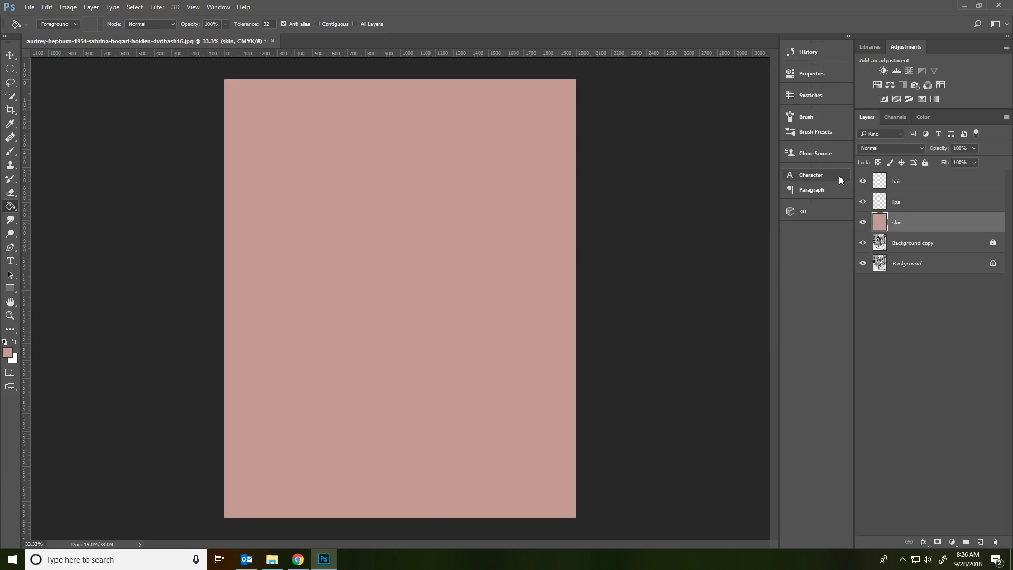
left_click(938, 542)
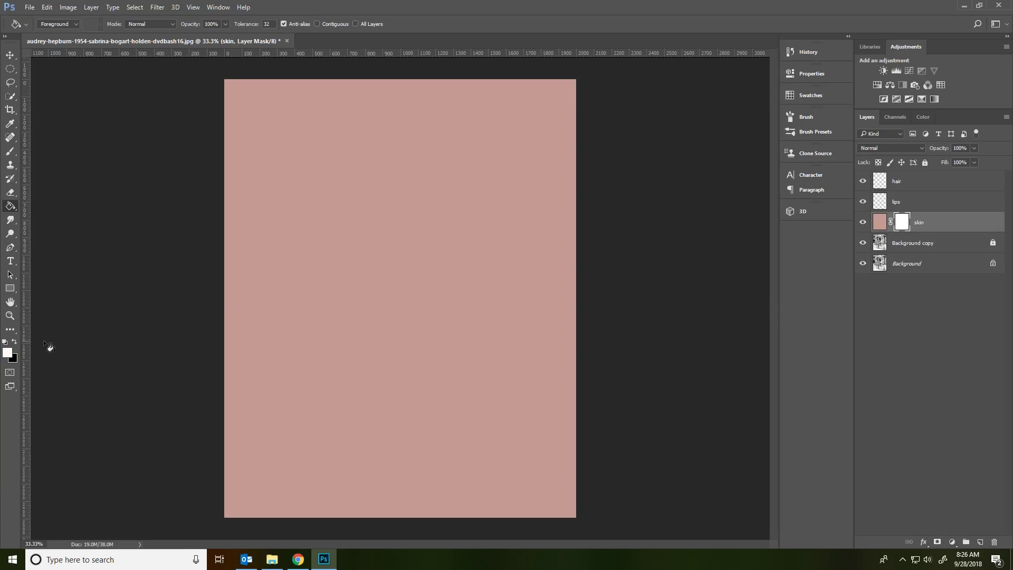
left_click(15, 342)
left_click(356, 280)
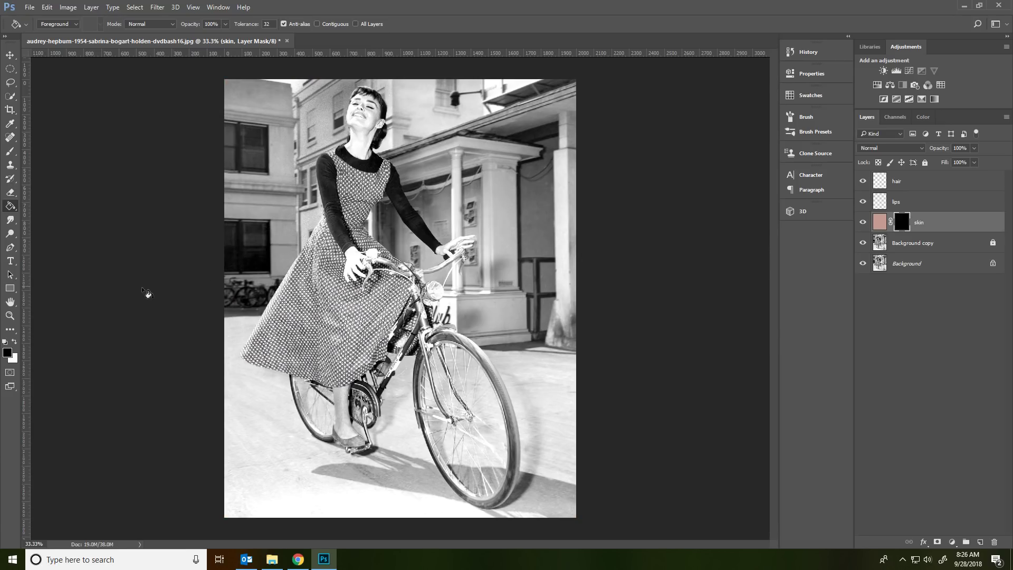
Paint the woman's neck into the skin layer's mask with a white 51 px brush, correcting the edge along the collar with black.
left_click(16, 342)
left_click(10, 150)
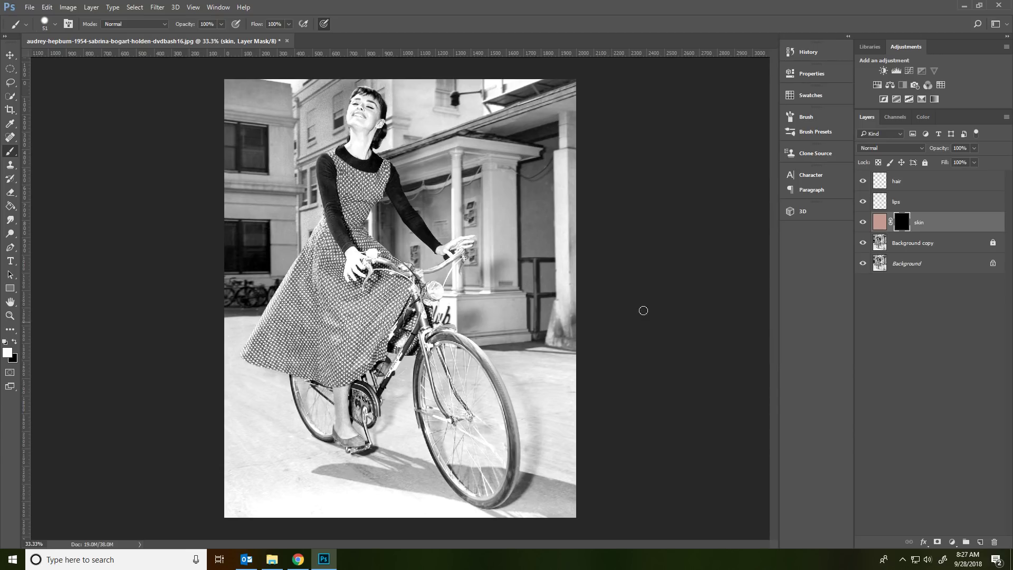
scroll(418, 123, "up", 5)
scroll(320, 115, "up", 3)
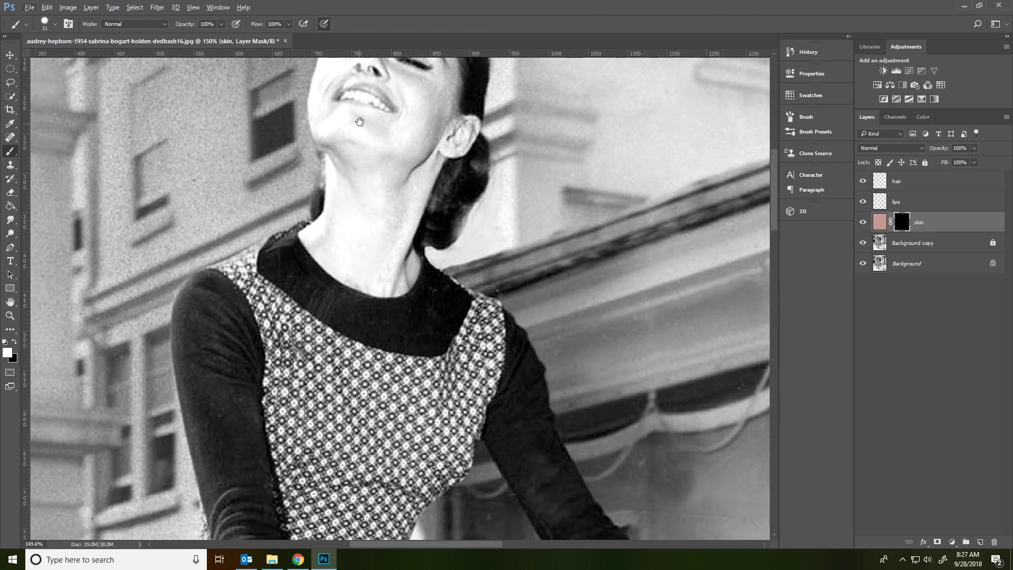
left_click_drag(320, 115, 369, 258)
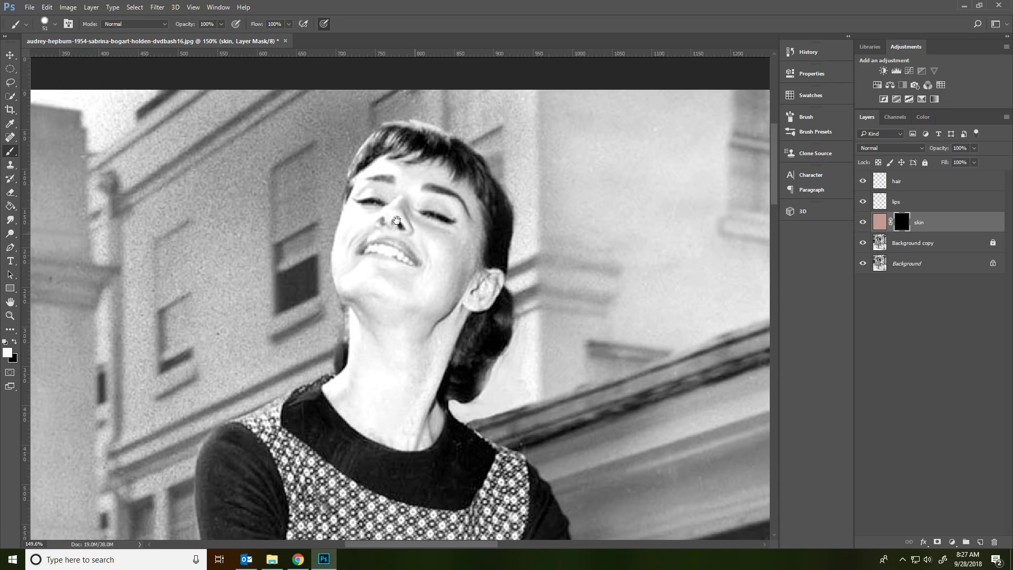
right_click(388, 315)
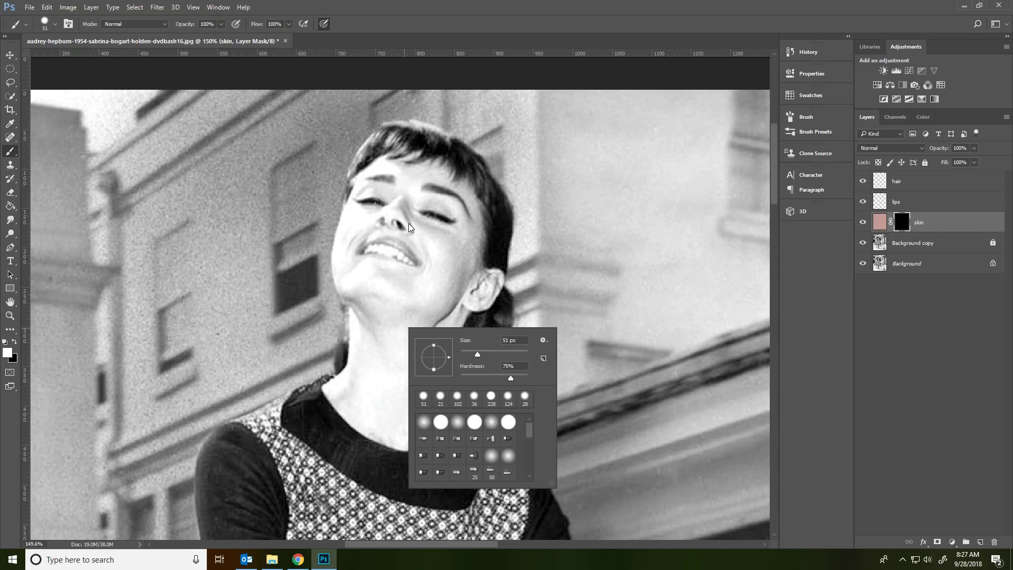
left_click_drag(349, 327, 343, 351)
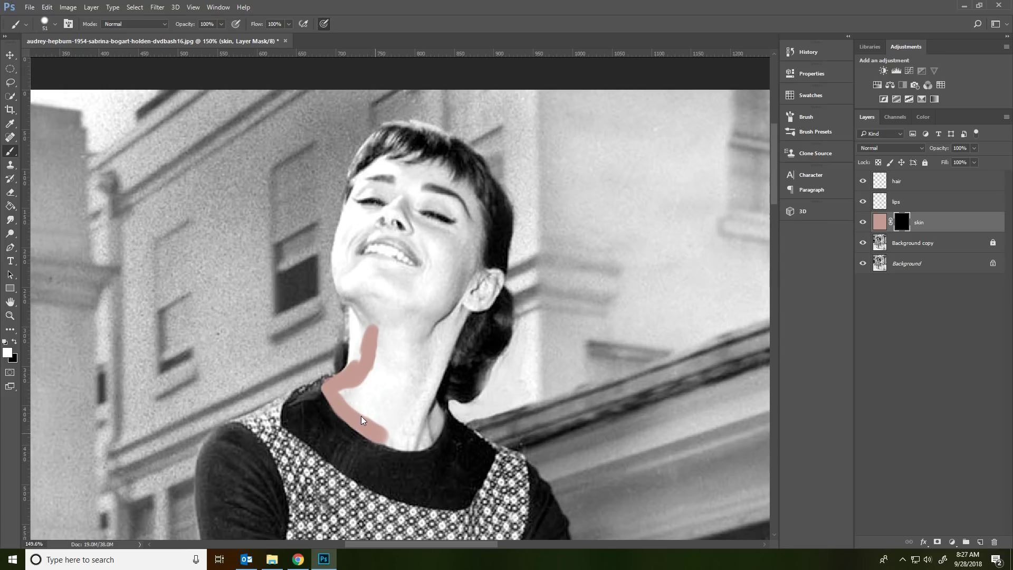
mouse_move(387, 421)
left_mouse_down()
mouse_move(418, 409)
mouse_move(357, 366)
mouse_move(367, 329)
mouse_move(394, 370)
left_mouse_up()
key("x")
mouse_move(390, 453)
left_mouse_down()
mouse_move(417, 455)
mouse_move(381, 449)
mouse_move(430, 453)
mouse_move(441, 442)
mouse_move(417, 452)
left_mouse_up()
key("x")
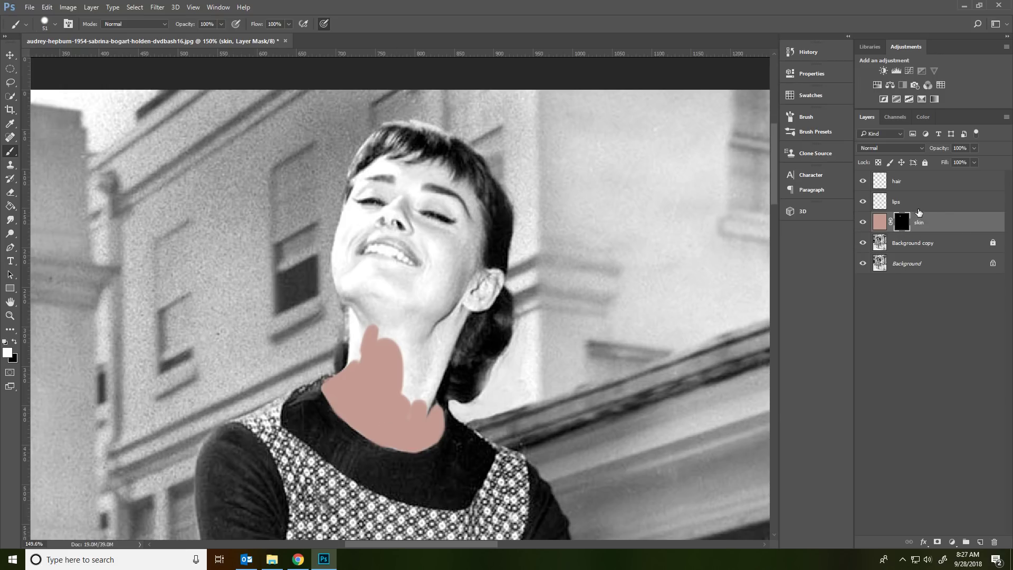
Paint white on the skin mask over the jaw, ear and face up to the forehead, and set the skin layer's blend mode to Color.
left_click(880, 221)
left_click(903, 222)
mouse_move(421, 332)
left_mouse_down()
mouse_move(414, 390)
mouse_move(424, 369)
mouse_move(436, 406)
mouse_move(428, 323)
mouse_move(449, 369)
mouse_move(468, 278)
mouse_move(494, 295)
mouse_move(498, 272)
mouse_move(480, 268)
mouse_move(467, 208)
mouse_move(422, 173)
left_mouse_up()
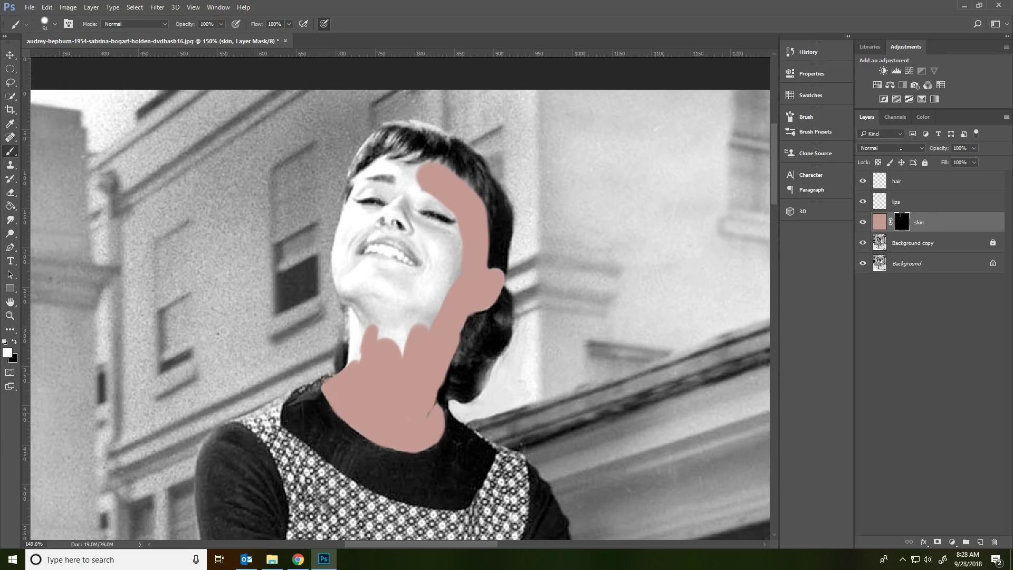
left_click(920, 150)
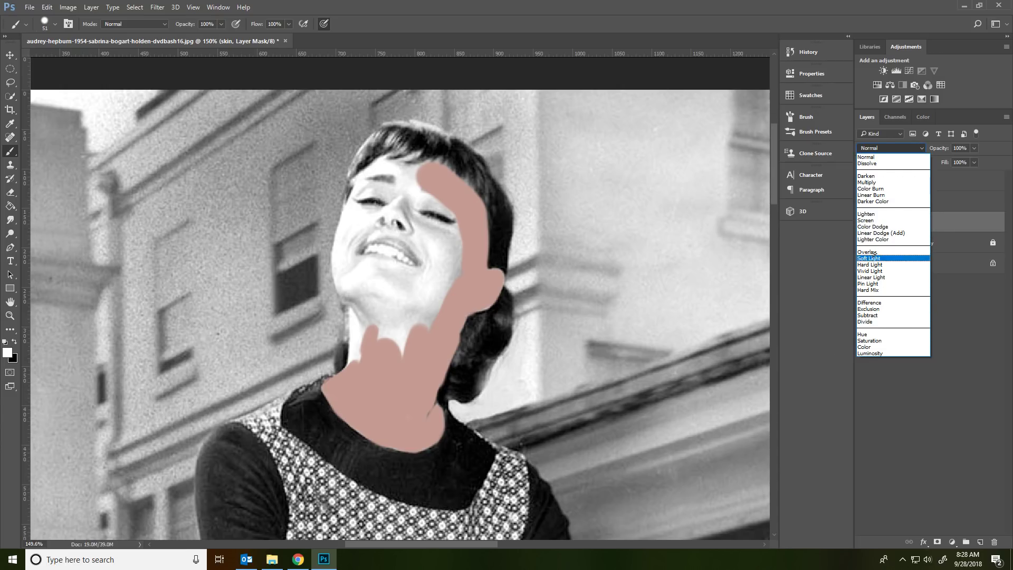
left_click(868, 347)
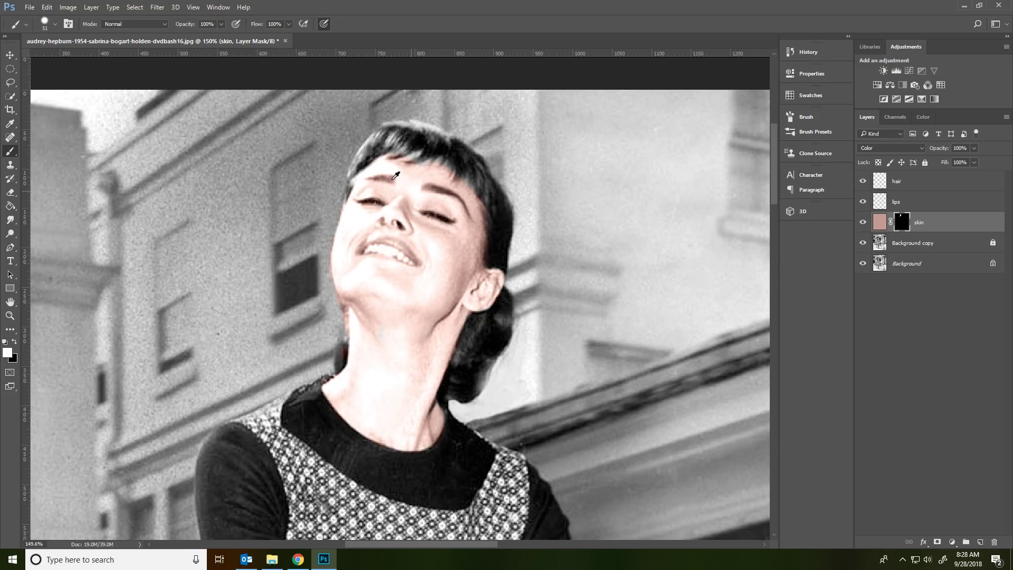
Check the color reference portrait in Chrome, then return to Photoshop and unlock the Background copy layer.
scroll(395, 176, "down", 5)
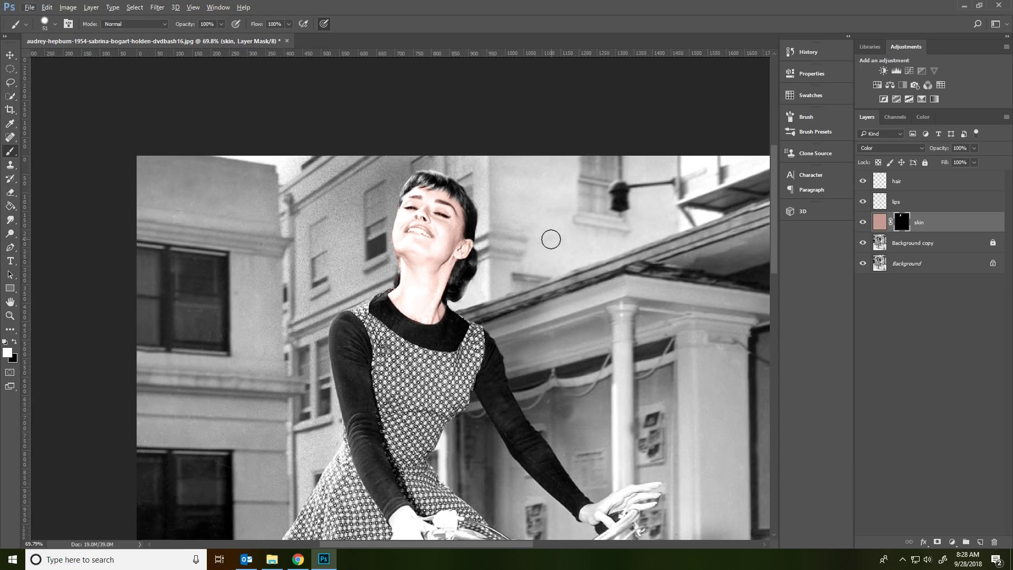
scroll(543, 248, "up", 1)
key("alt+Tab")
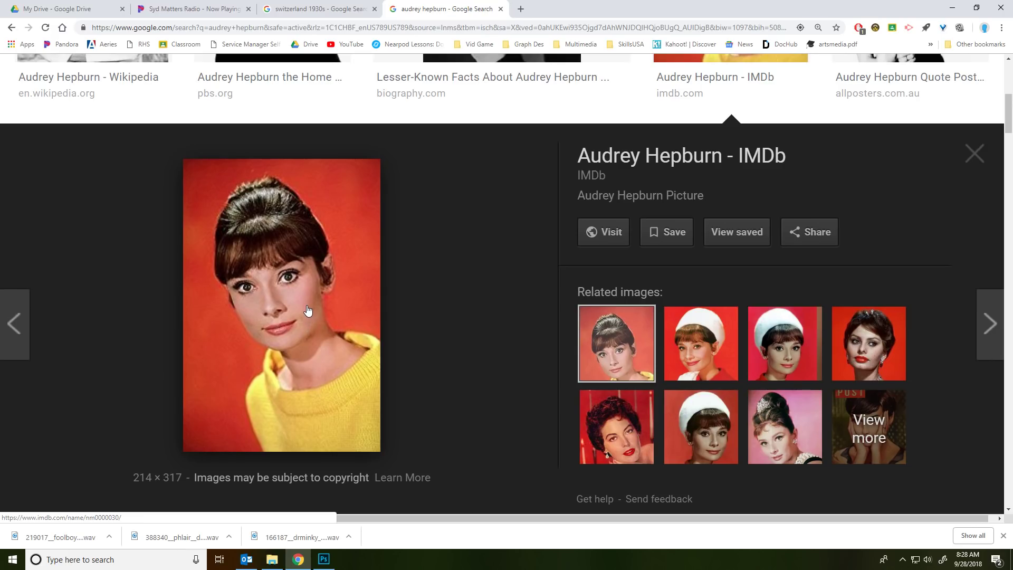
key("alt+Tab")
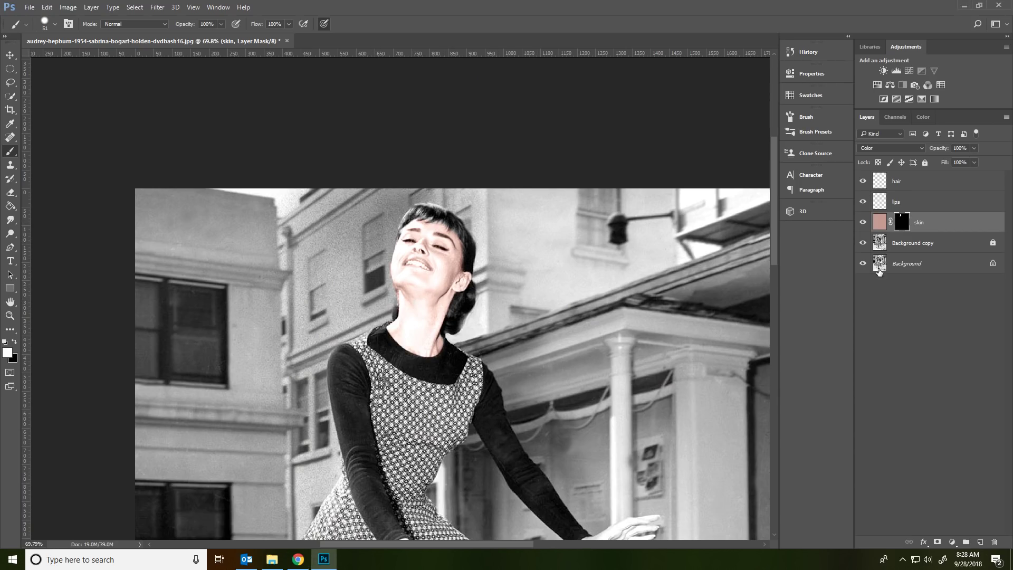
left_click(930, 245)
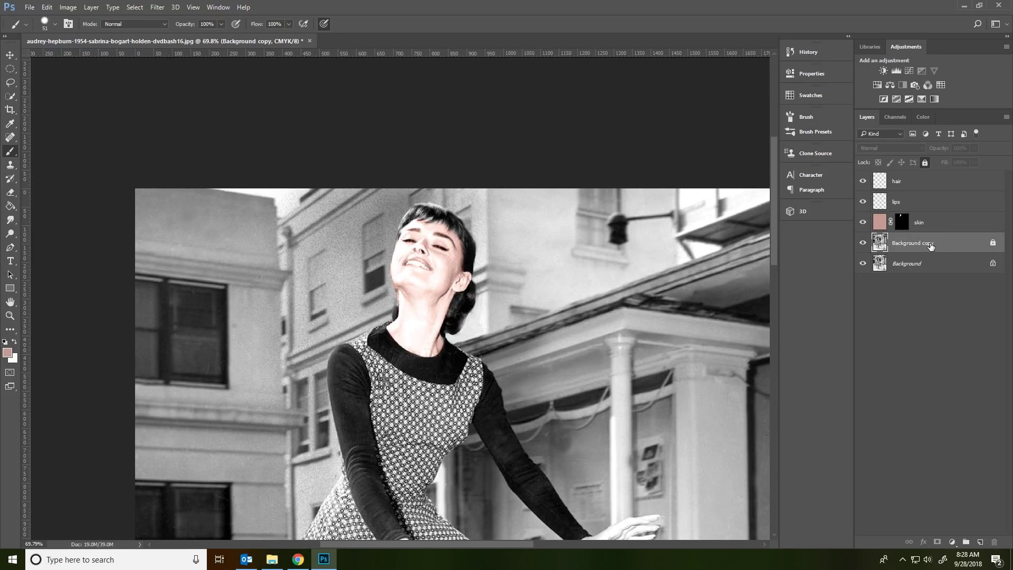
left_click(924, 164)
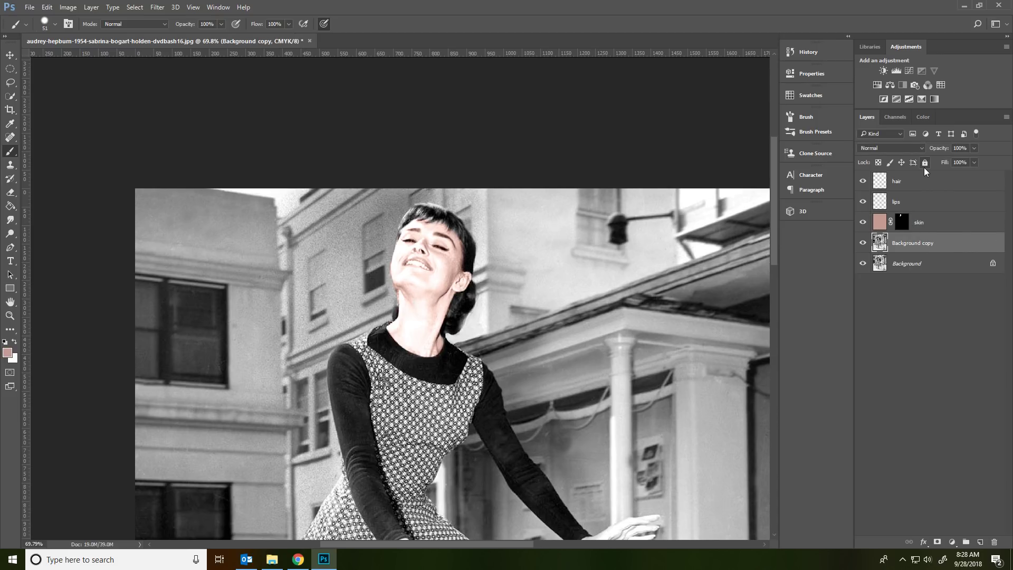
Darken the Background copy layer with Levels, raising the shadow input to 27 and shifting the midtones darker, and lock the layer again.
left_click(70, 7)
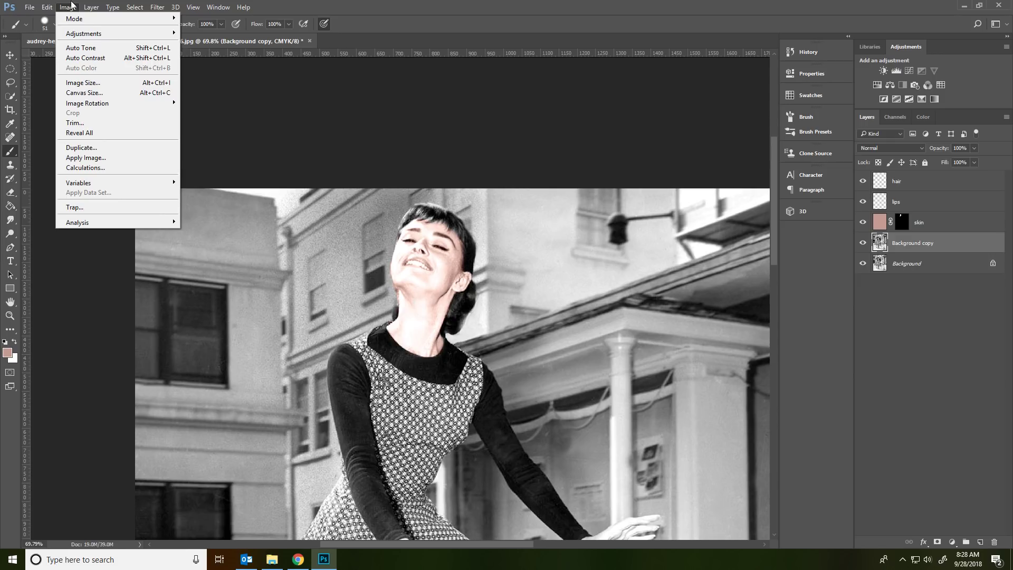
mouse_move(78, 33)
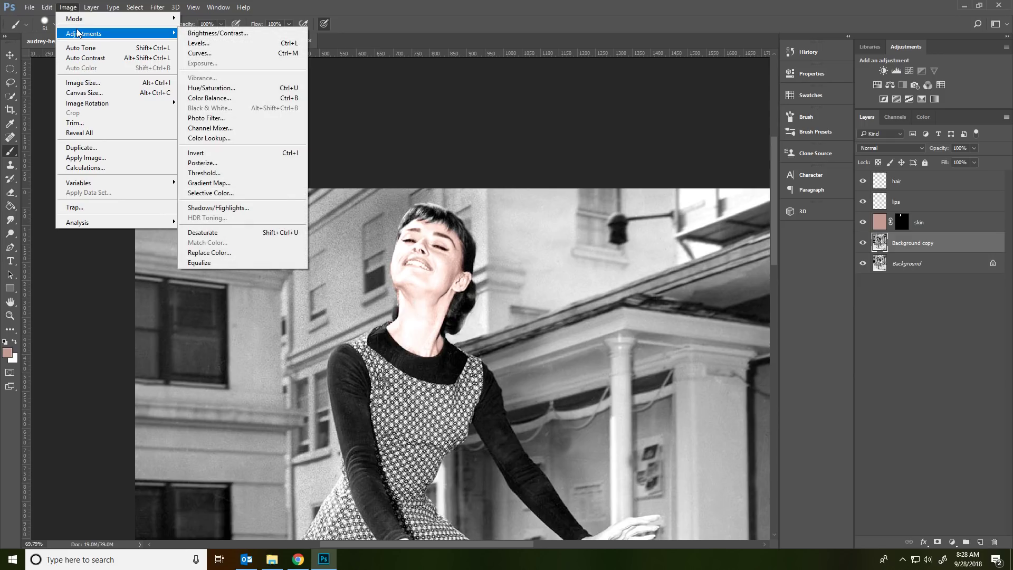
left_click(230, 42)
left_click_drag(498, 129, 811, 227)
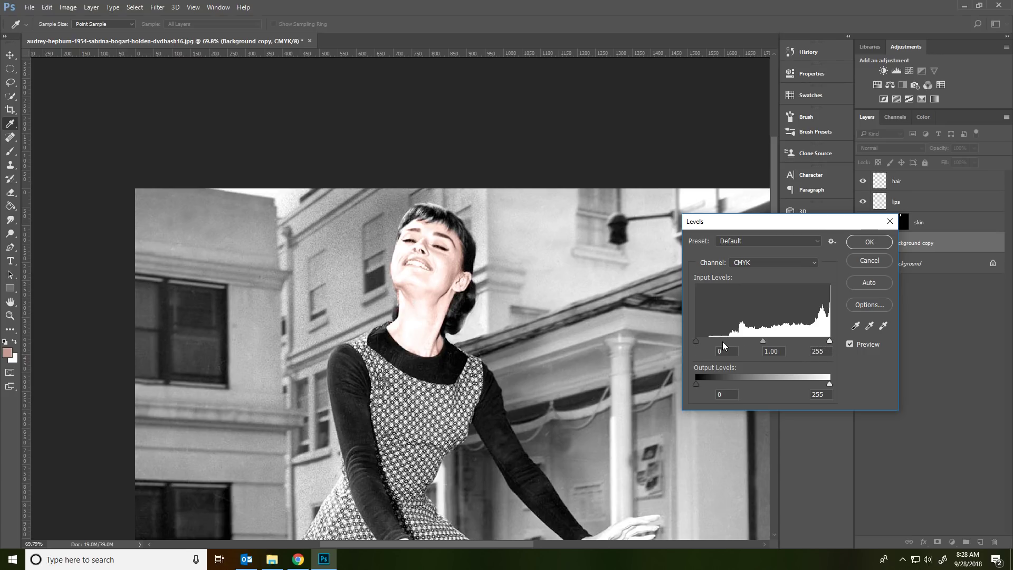
left_click_drag(694, 343, 707, 344)
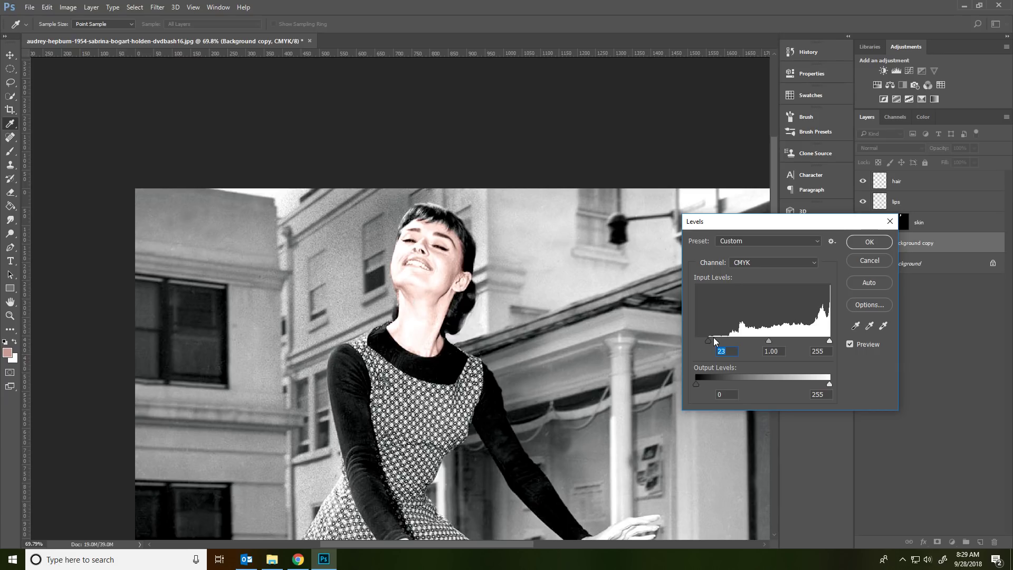
mouse_move(707, 340)
left_mouse_down()
mouse_move(727, 340)
mouse_move(710, 340)
left_mouse_up()
mouse_move(768, 342)
left_mouse_down()
mouse_move(760, 341)
mouse_move(785, 343)
mouse_move(776, 343)
left_mouse_up()
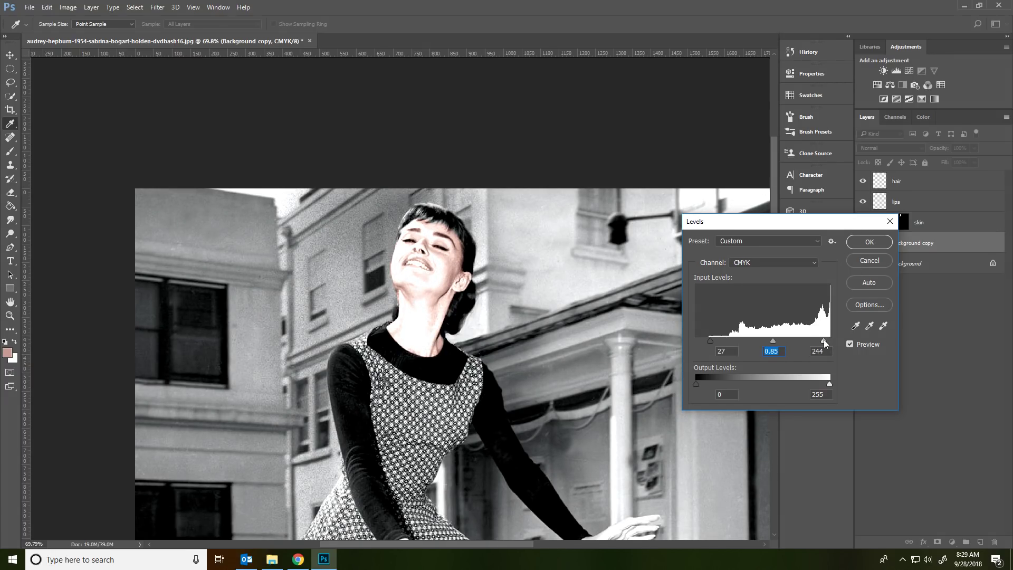
left_click_drag(832, 339, 855, 335)
left_click_drag(775, 341, 777, 341)
left_click(868, 241)
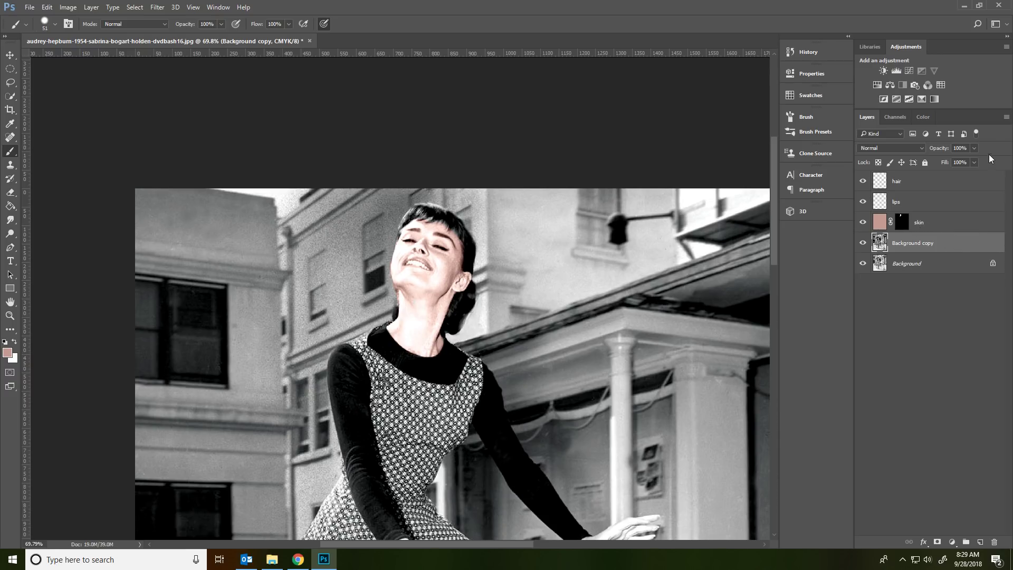
left_click(925, 162)
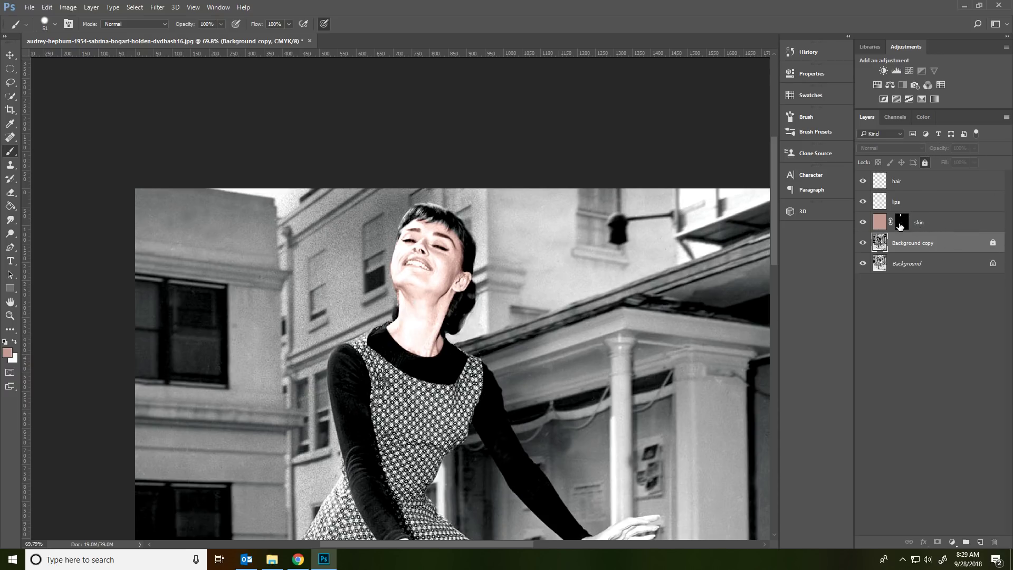
Fill the lips layer with an orange-red foreground color using the Paint Bucket, and add a layer mask to it.
left_click(907, 201)
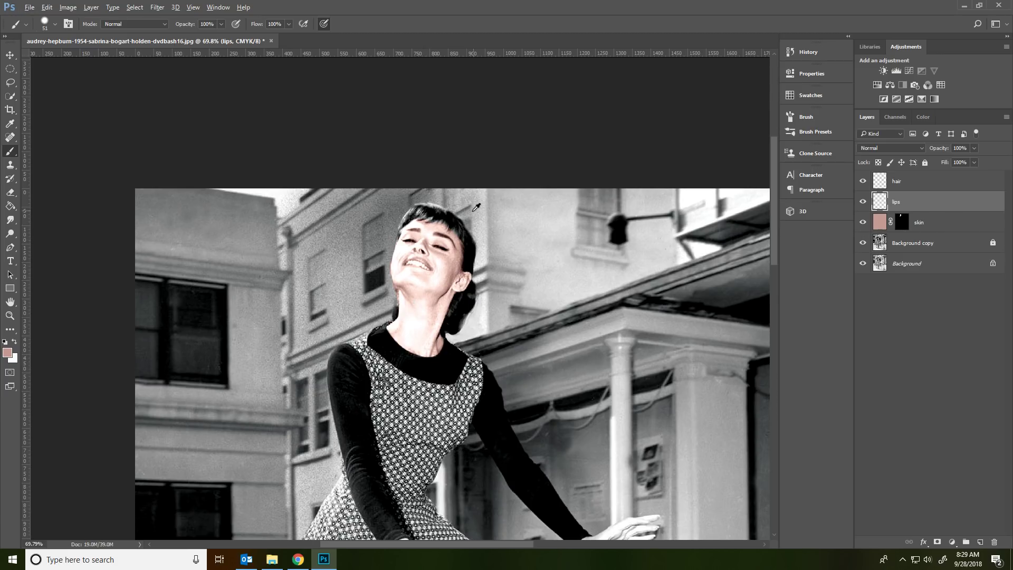
scroll(421, 223, "up", 5)
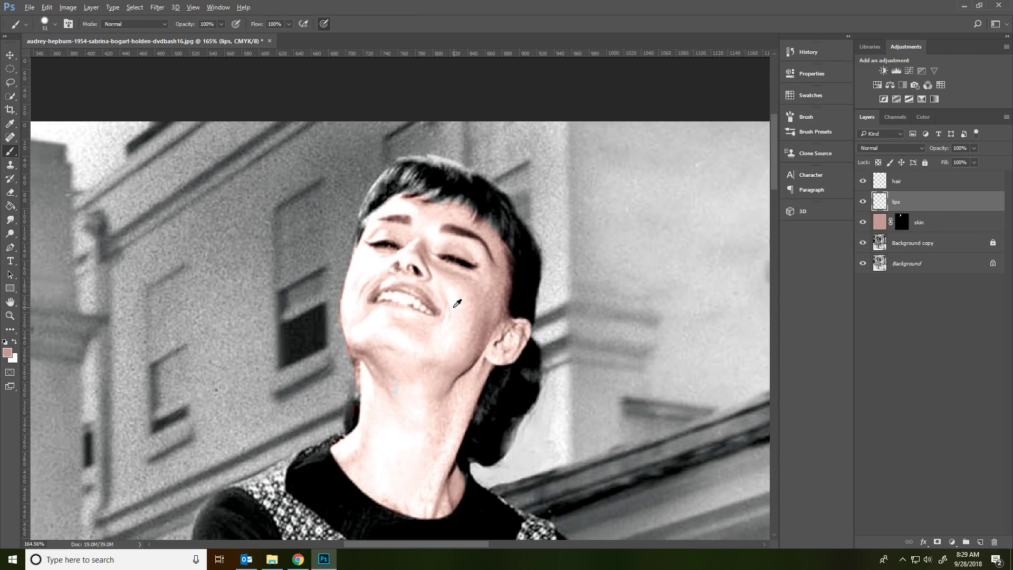
scroll(437, 290, "up", 3)
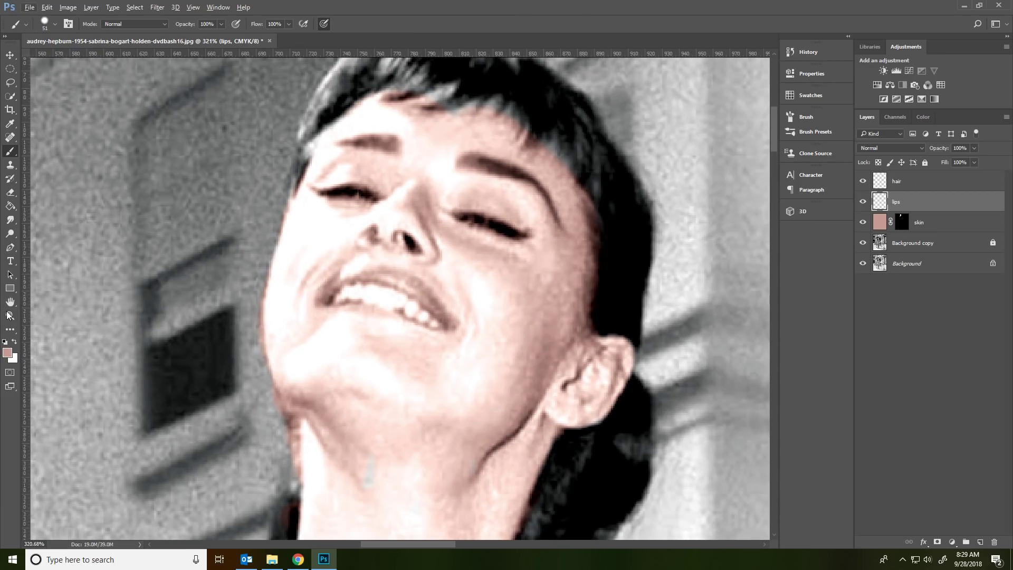
key("i")
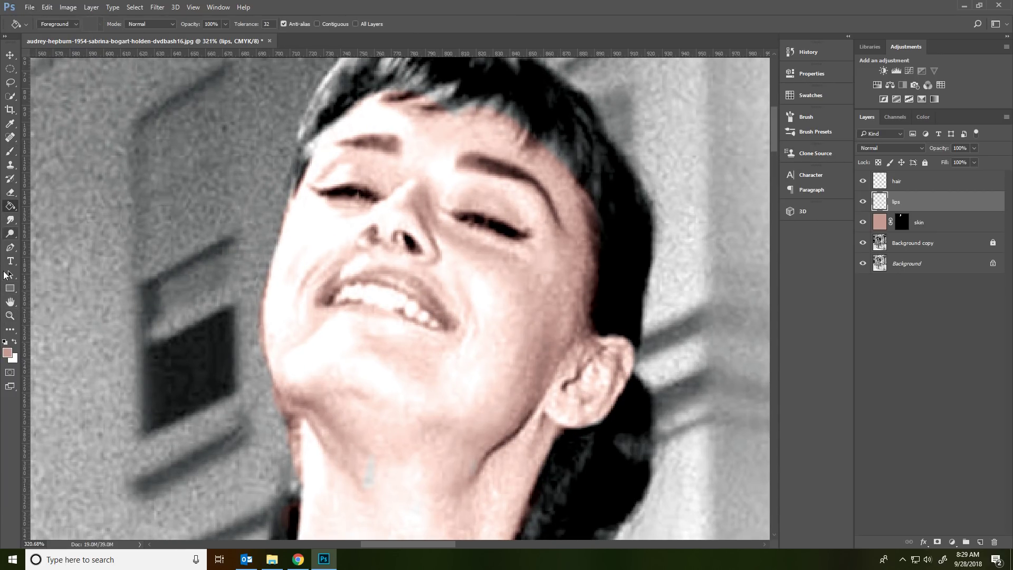
left_click(8, 353)
left_click_drag(612, 191, 595, 208)
left_click(737, 175)
key("g")
left_click(498, 188)
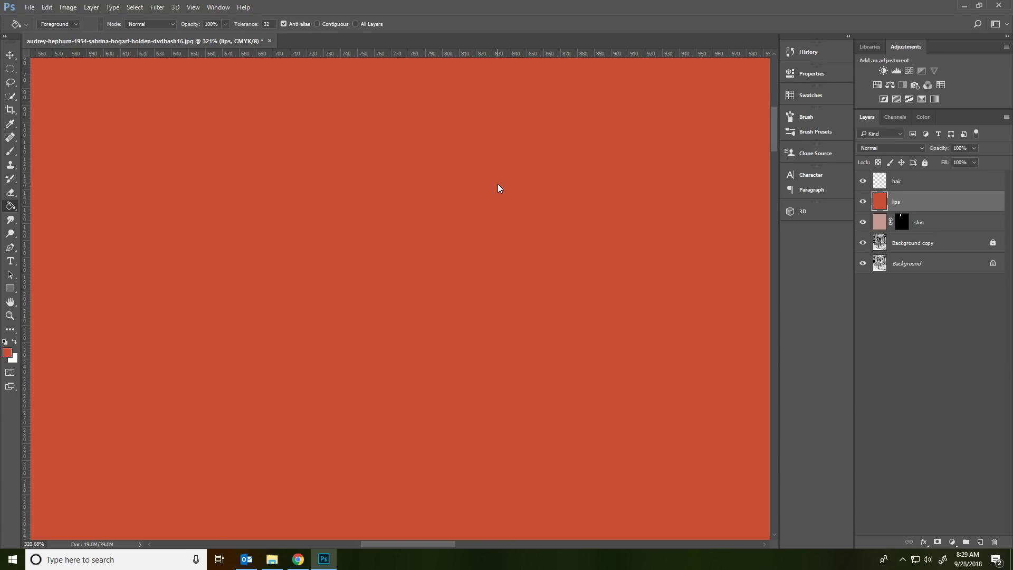
left_click(937, 542)
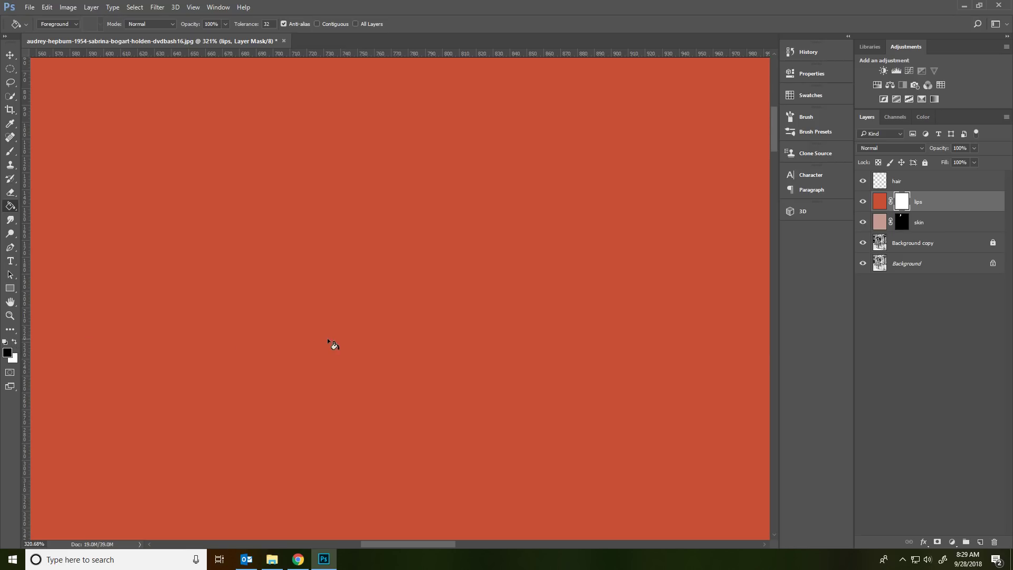
Fill the lips mask with black, ready a white brush, and set the lips layer's blend mode to Color.
left_click(328, 341)
left_click(15, 342)
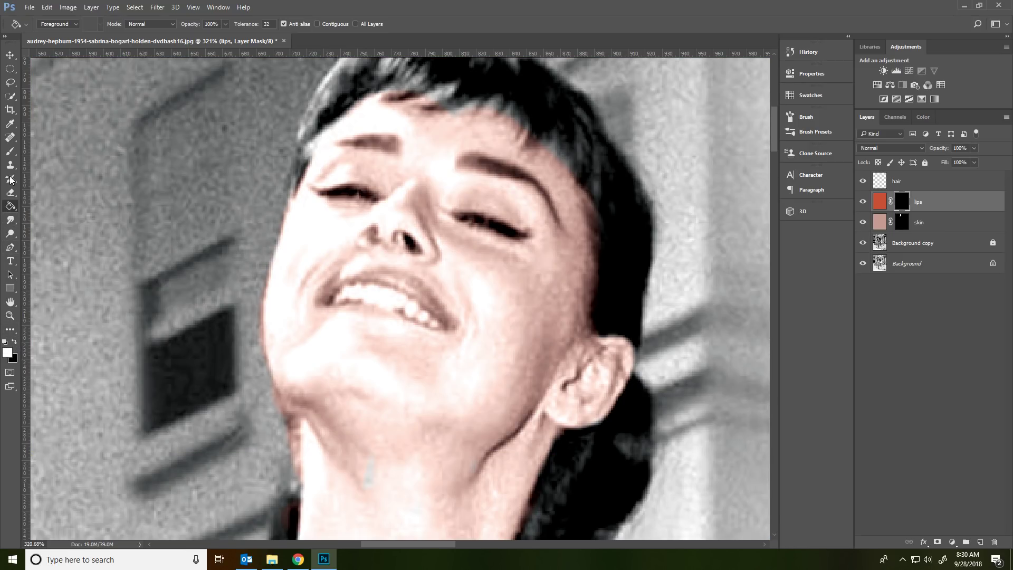
left_click(10, 152)
right_click(490, 249)
left_click_drag(552, 270, 547, 271)
left_click(920, 148)
left_click(920, 148)
left_click(876, 344)
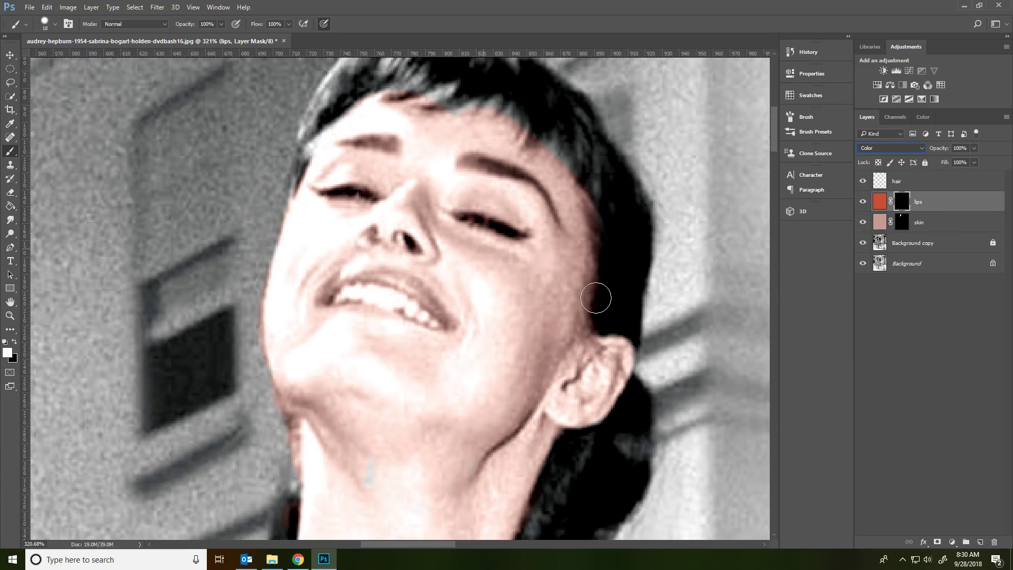
Paint white on the lips mask over both lips, and remove the color spill beside them with black.
mouse_move(320, 290)
left_mouse_down()
mouse_move(325, 299)
mouse_move(329, 289)
mouse_move(323, 299)
mouse_move(337, 280)
mouse_move(366, 273)
mouse_move(410, 285)
mouse_move(395, 277)
mouse_move(430, 294)
mouse_move(394, 287)
mouse_move(424, 296)
mouse_move(450, 323)
mouse_move(350, 291)
mouse_move(334, 300)
mouse_move(421, 323)
mouse_move(350, 301)
mouse_move(408, 315)
mouse_move(375, 306)
mouse_move(320, 304)
mouse_move(343, 285)
mouse_move(387, 278)
mouse_move(429, 296)
mouse_move(452, 323)
left_mouse_up()
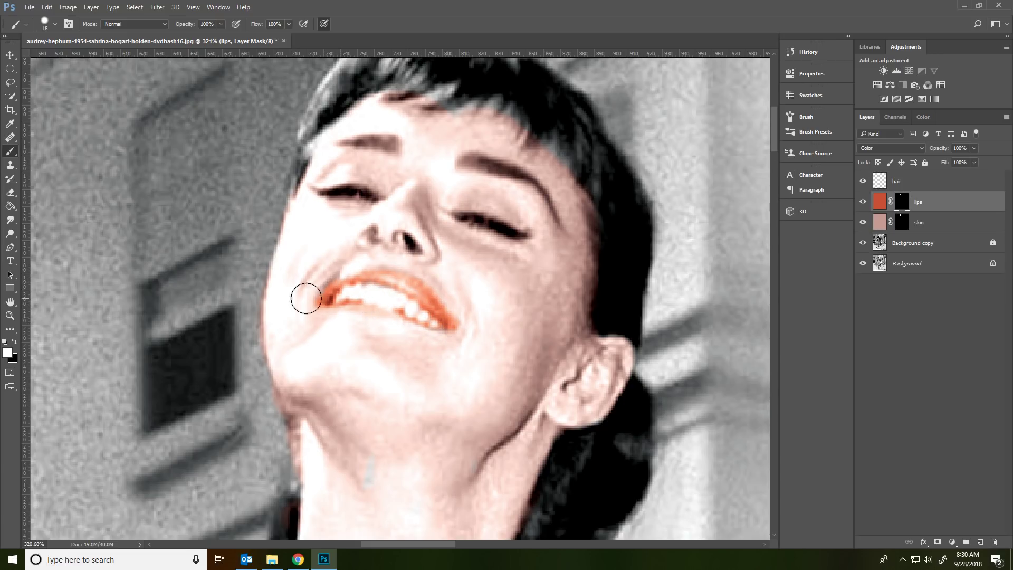
key("x")
mouse_move(334, 283)
left_mouse_down()
mouse_move(373, 287)
mouse_move(413, 308)
mouse_move(388, 295)
mouse_move(342, 294)
left_mouse_up()
scroll(535, 347, "down", 10)
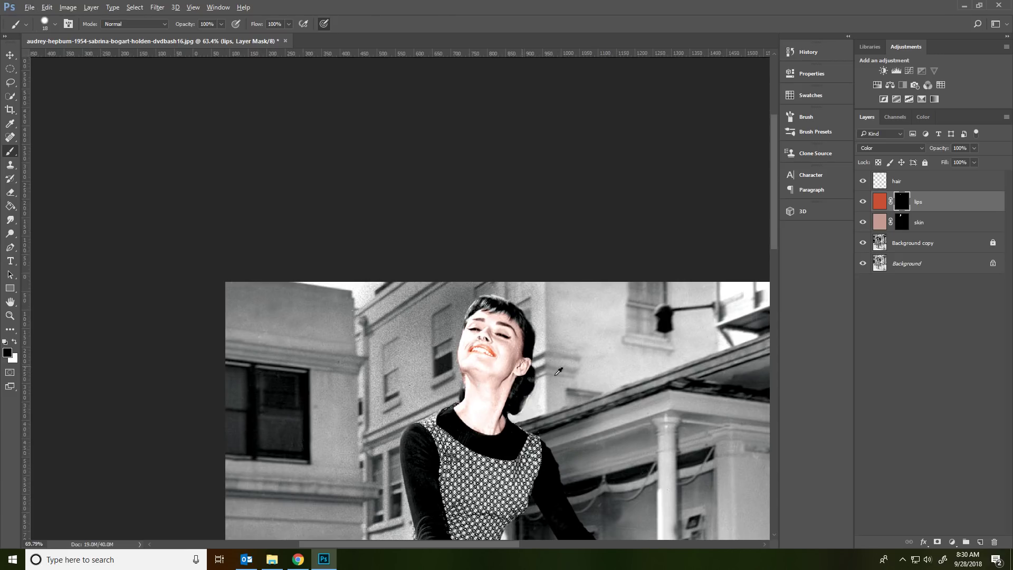
scroll(558, 369, "up", 10)
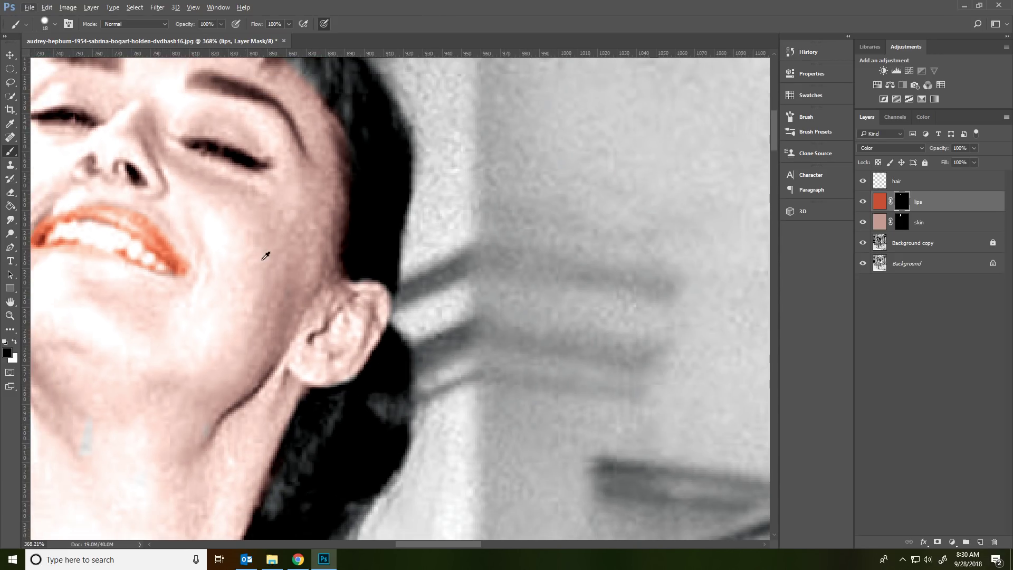
left_click_drag(266, 256, 533, 379)
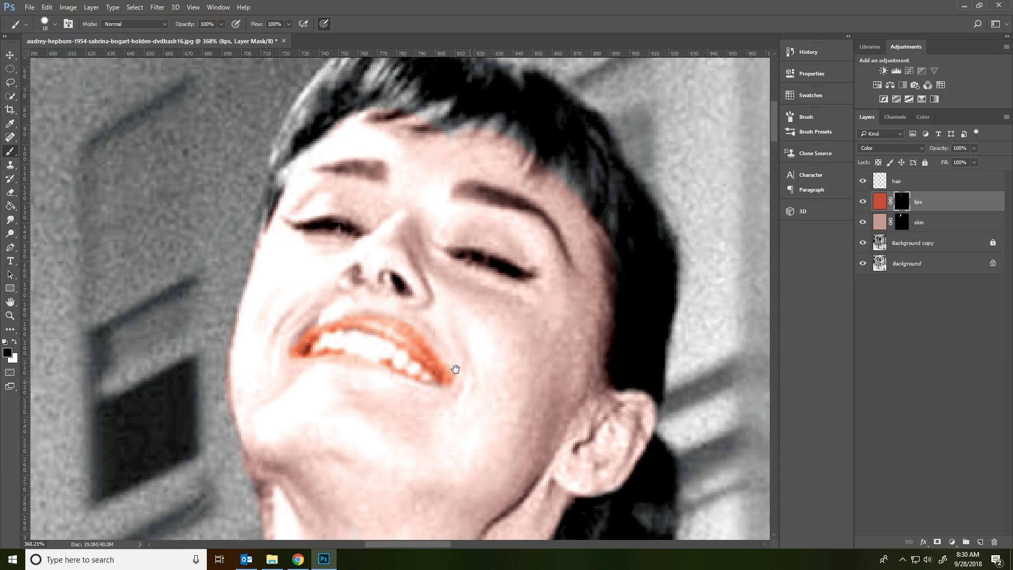
scroll(520, 373, "down", 8)
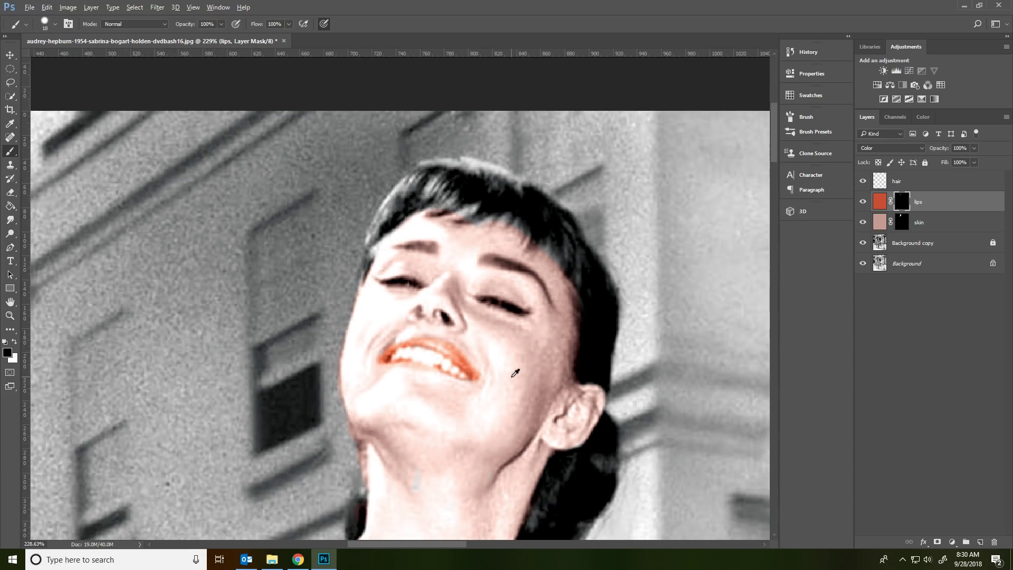
scroll(507, 455, "up", 8)
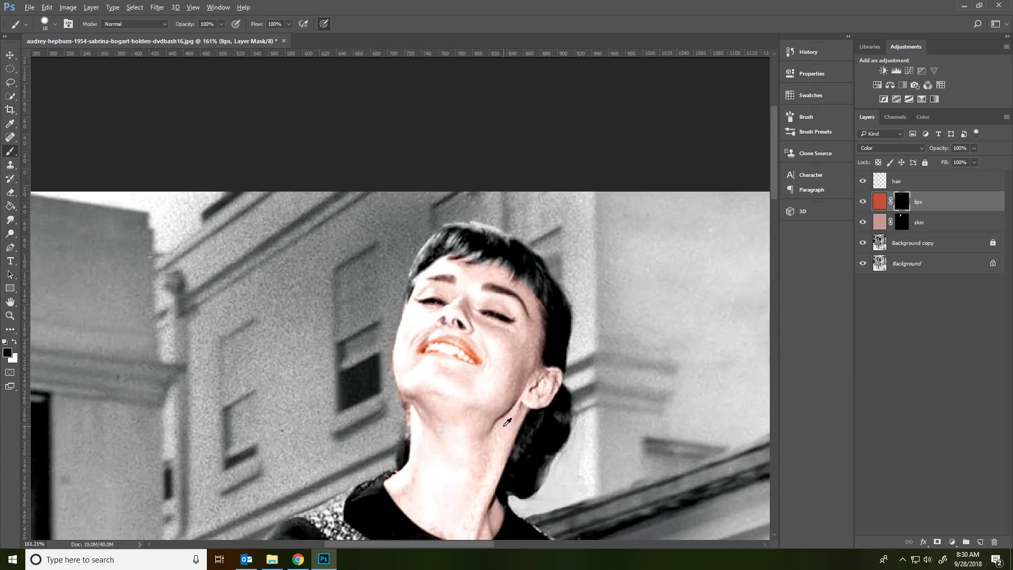
scroll(502, 356, "down", 8)
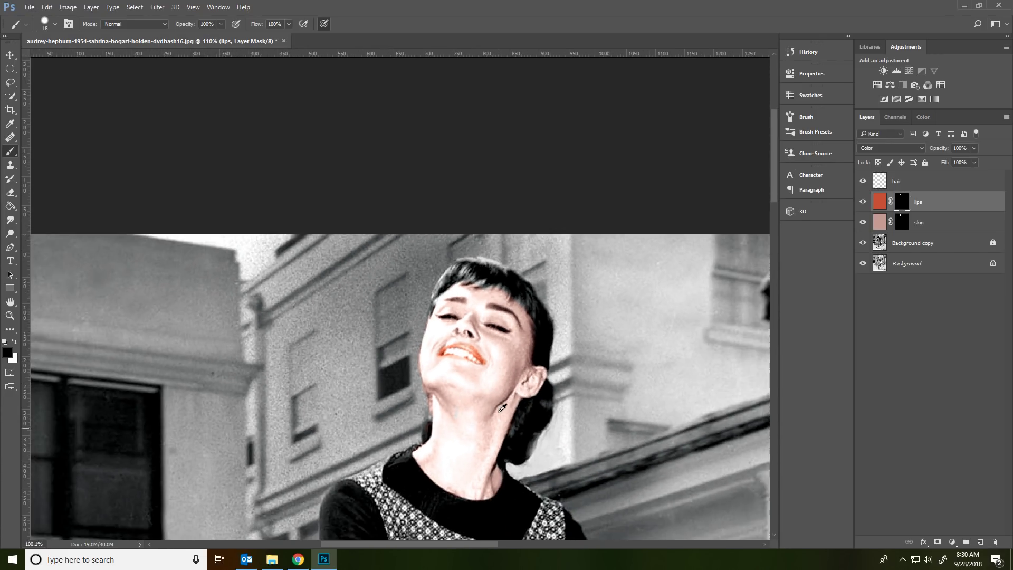
Set the foreground color to brown 6a452c and fill the hair layer with it using the Paint Bucket.
left_click(885, 184)
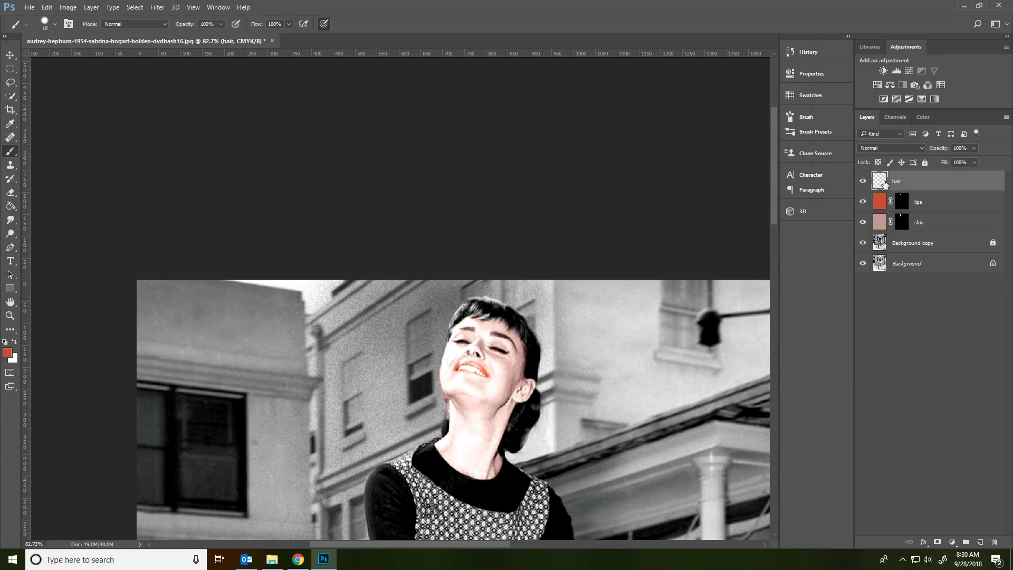
left_click(7, 353)
left_click_drag(547, 280, 576, 258)
left_click_drag(644, 310, 644, 306)
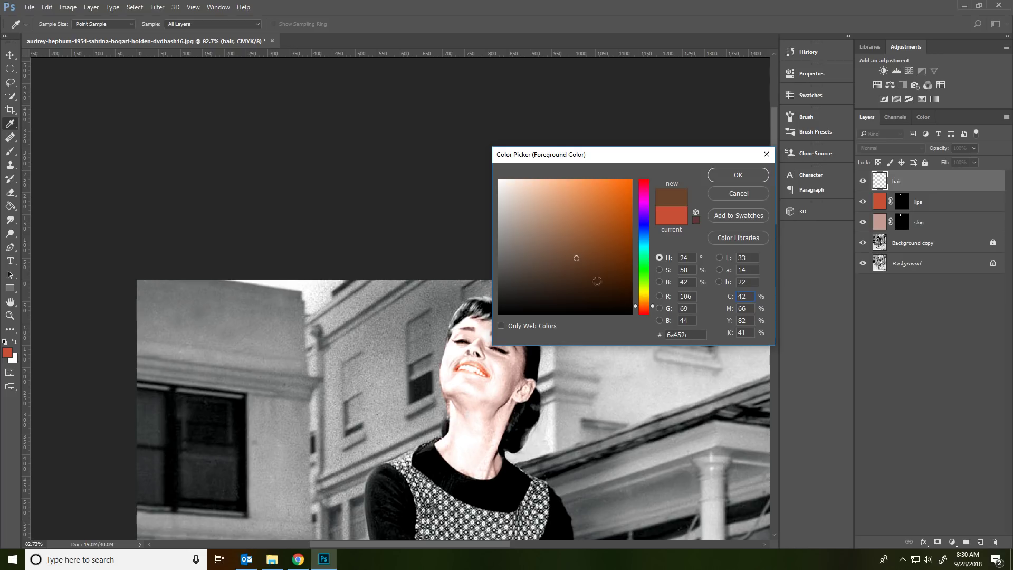
left_click(738, 175)
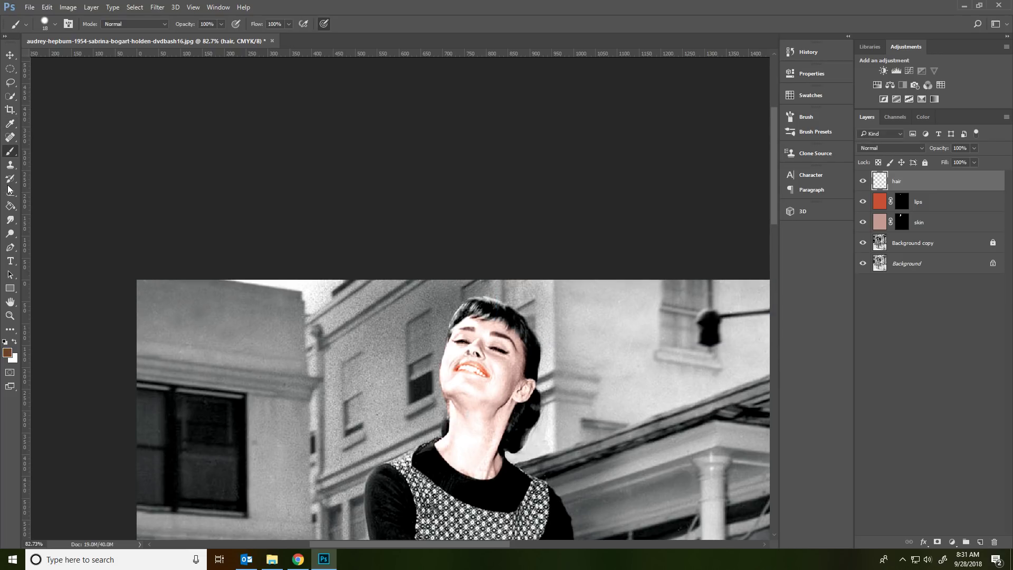
left_click(10, 205)
left_click(475, 371)
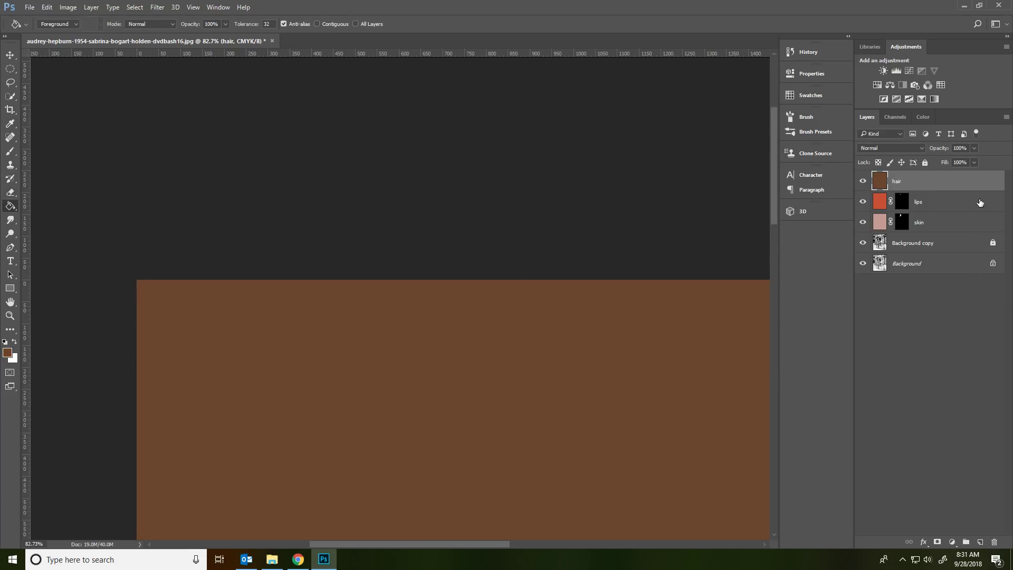
Add a black-filled layer mask to the hair layer, and set the layer's blend mode to Color.
left_click(936, 542)
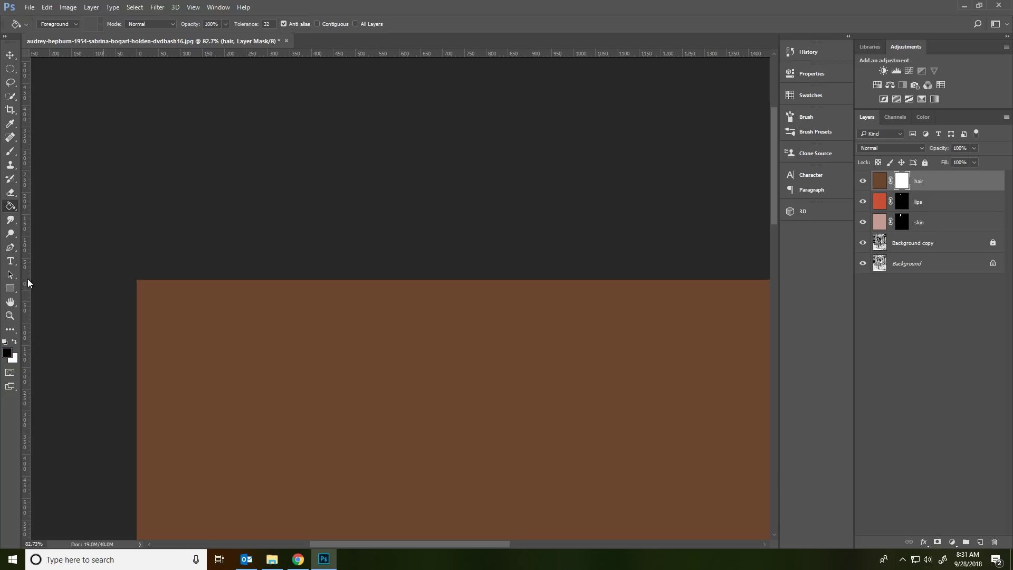
left_click(527, 374)
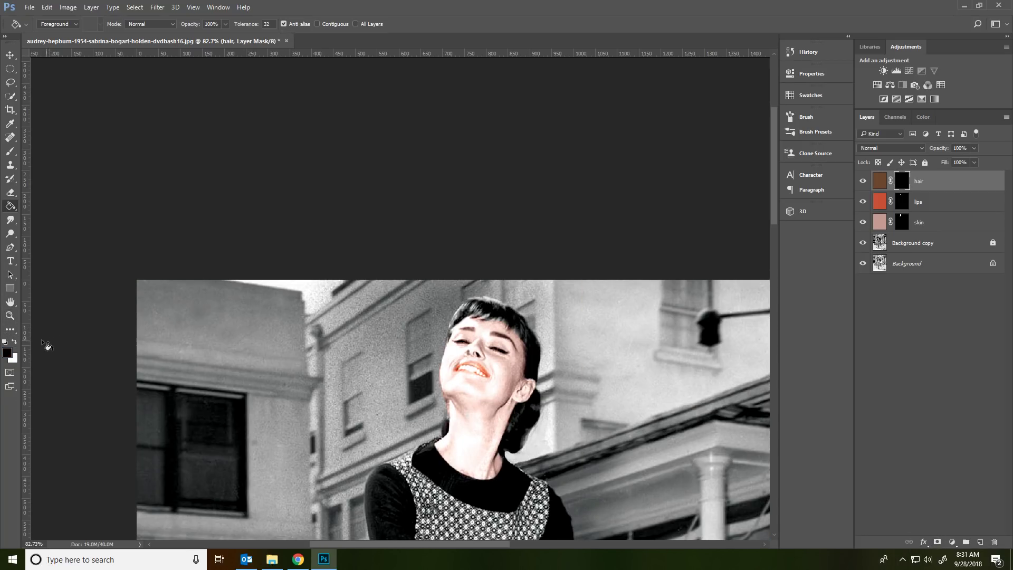
left_click(14, 342)
left_click(10, 152)
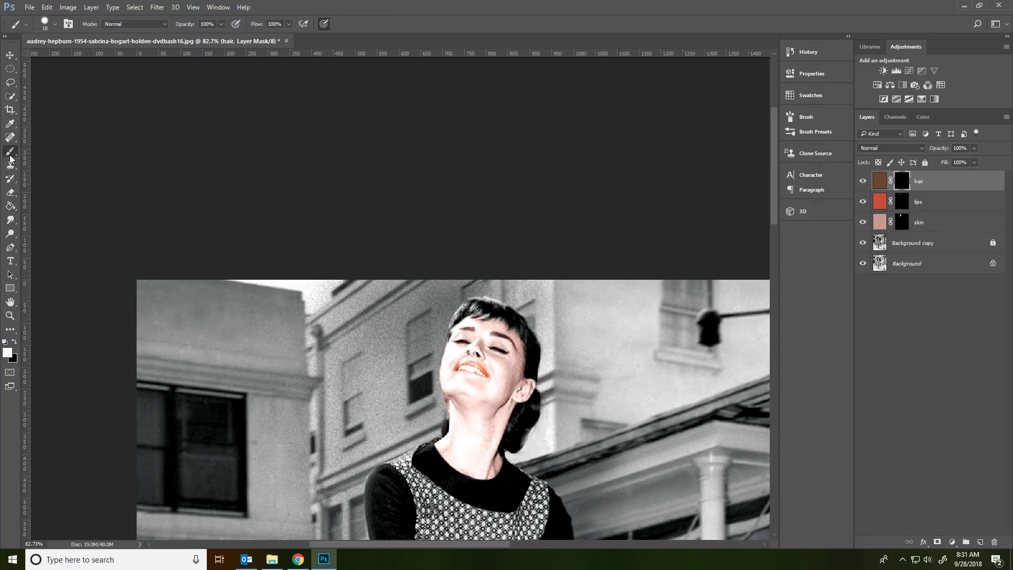
left_click(870, 148)
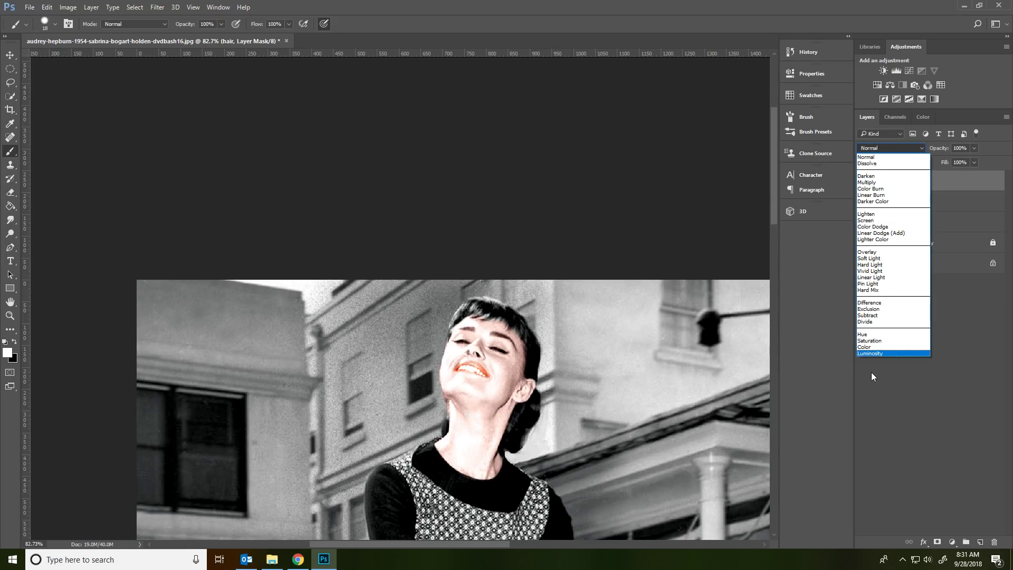
left_click(868, 347)
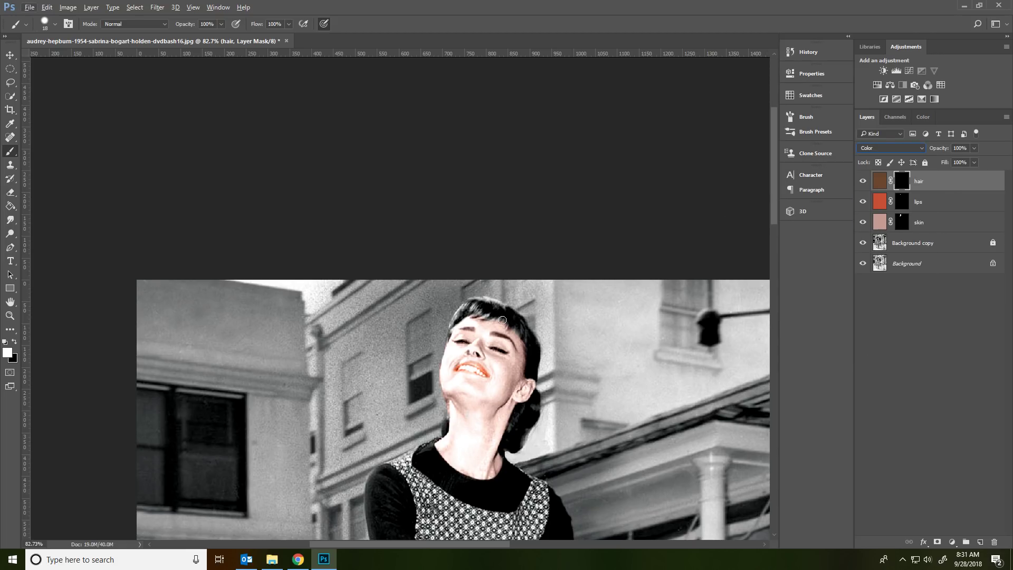
Paint white on the hair mask over the crown and fringe, and on the skin mask along the forehead hairline.
scroll(495, 311, "up", 5)
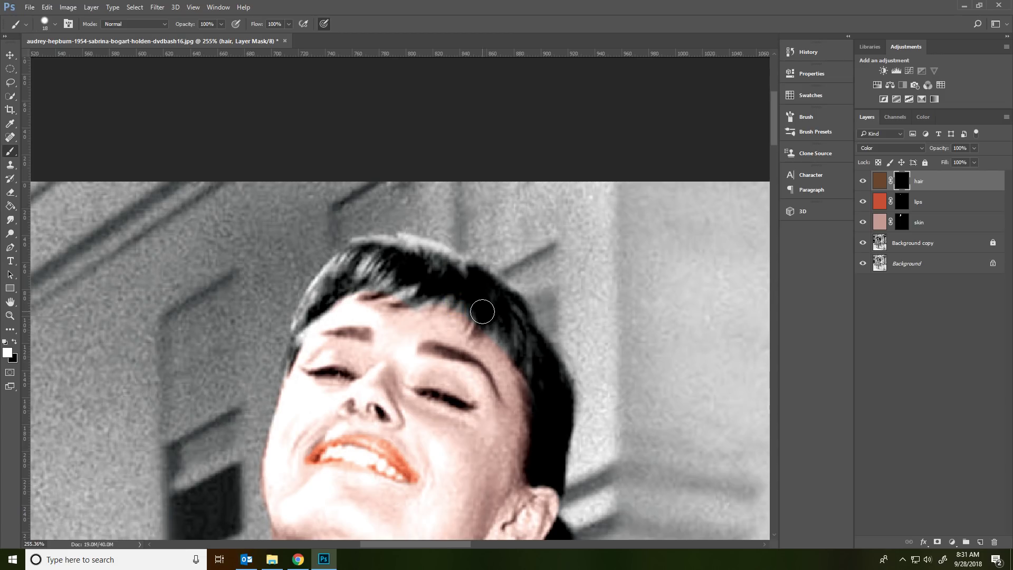
mouse_move(420, 299)
left_mouse_down()
mouse_move(439, 282)
mouse_move(433, 269)
mouse_move(405, 273)
mouse_move(379, 293)
mouse_move(404, 261)
mouse_move(365, 267)
mouse_move(302, 320)
mouse_move(285, 365)
mouse_move(322, 287)
mouse_move(342, 285)
mouse_move(300, 314)
mouse_move(320, 280)
mouse_move(359, 255)
mouse_move(391, 266)
mouse_move(370, 259)
mouse_move(335, 276)
mouse_move(359, 248)
mouse_move(412, 248)
mouse_move(448, 269)
mouse_move(390, 247)
mouse_move(426, 248)
mouse_move(467, 281)
mouse_move(391, 284)
left_mouse_up()
mouse_move(389, 285)
left_mouse_down()
mouse_move(463, 297)
mouse_move(456, 305)
mouse_move(488, 323)
mouse_move(468, 327)
mouse_move(478, 330)
mouse_move(490, 303)
mouse_move(484, 276)
mouse_move(479, 288)
mouse_move(533, 355)
mouse_move(510, 311)
mouse_move(491, 335)
mouse_move(531, 374)
left_mouse_up()
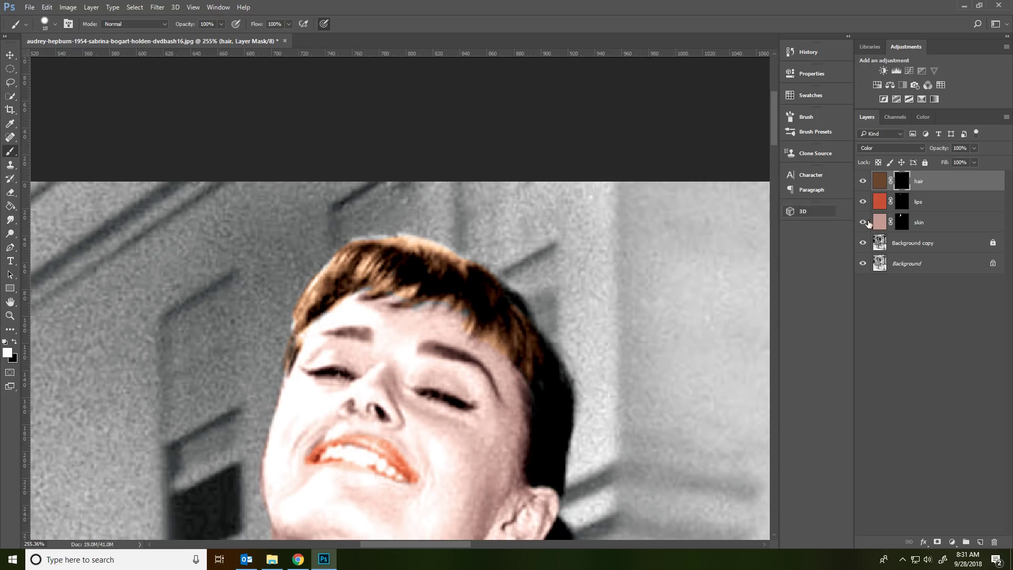
left_click(902, 226)
mouse_move(485, 352)
left_mouse_down()
mouse_move(490, 342)
mouse_move(459, 319)
mouse_move(348, 294)
left_mouse_up()
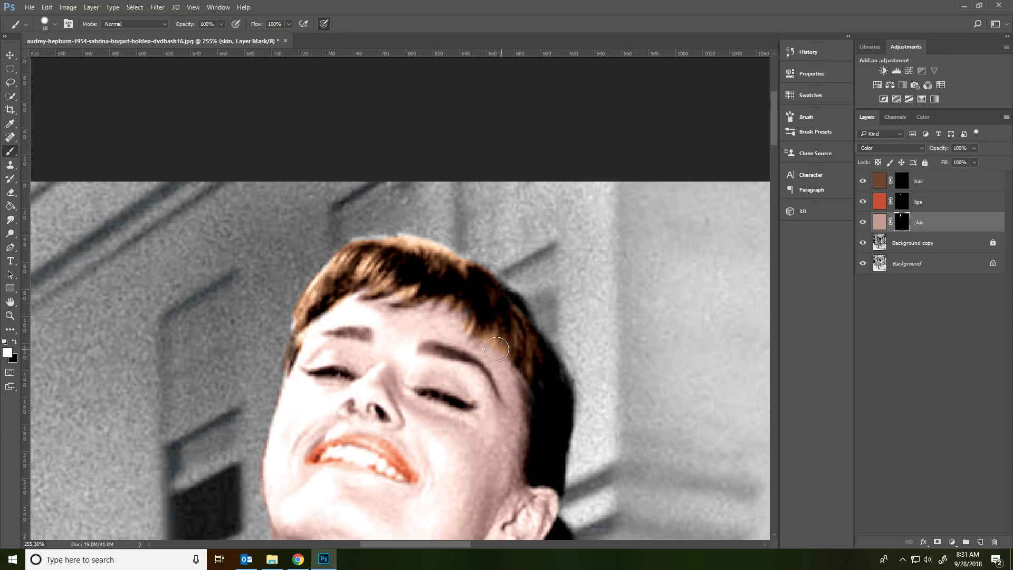
Paint black on the hair mask where brown spills onto the forehead, and set the brush hardness to 13%.
left_click(901, 180)
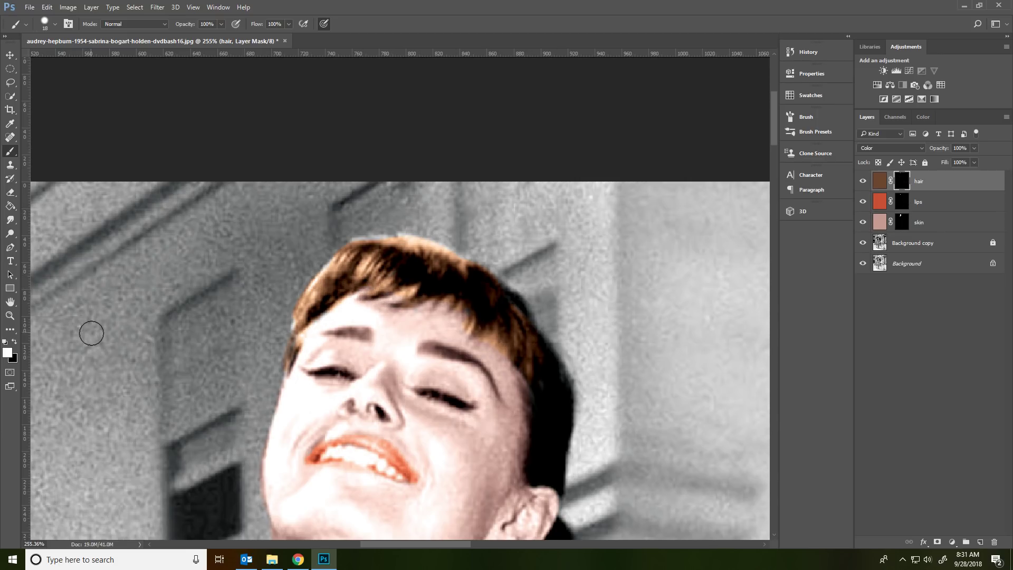
left_click(16, 341)
mouse_move(499, 327)
left_mouse_down()
mouse_move(482, 355)
mouse_move(491, 353)
left_mouse_up()
right_click(445, 375)
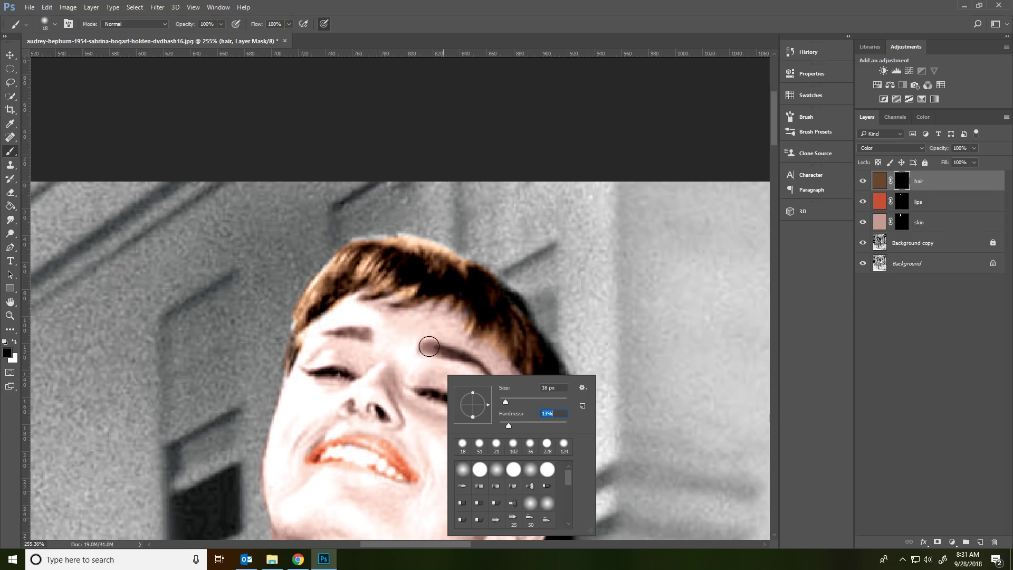
key("Return")
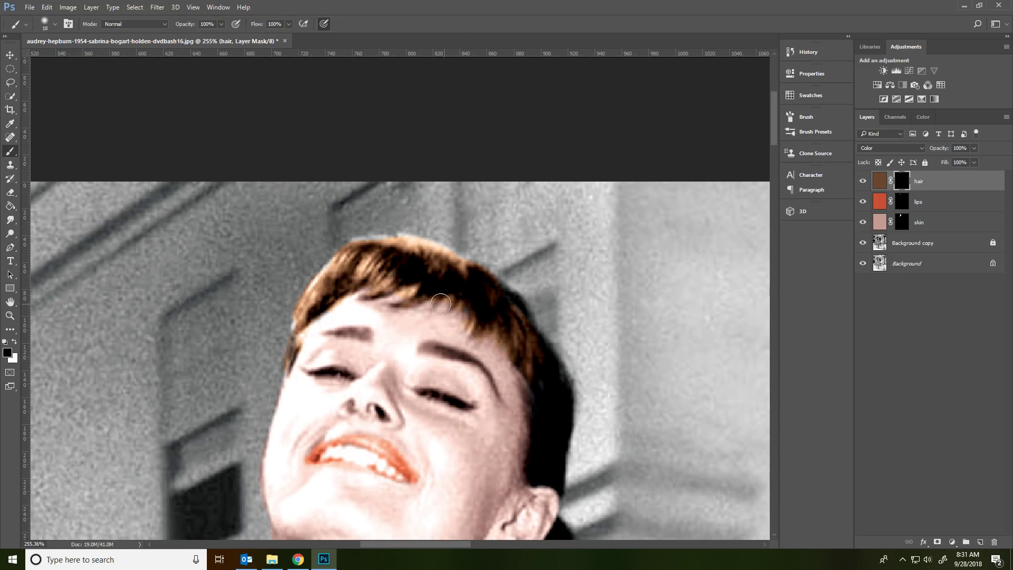
Paint white on the hair mask over the remaining hair from the crown down the side to the ear.
left_click(14, 341)
mouse_move(321, 276)
left_mouse_down()
mouse_move(296, 326)
mouse_move(343, 265)
mouse_move(360, 263)
mouse_move(358, 245)
mouse_move(409, 242)
mouse_move(456, 263)
mouse_move(509, 315)
mouse_move(540, 403)
mouse_move(542, 372)
mouse_move(559, 376)
mouse_move(564, 418)
mouse_move(543, 470)
mouse_move(532, 432)
left_mouse_up()
scroll(535, 407, "down", 5, "alt")
scroll(535, 407, "down", 4)
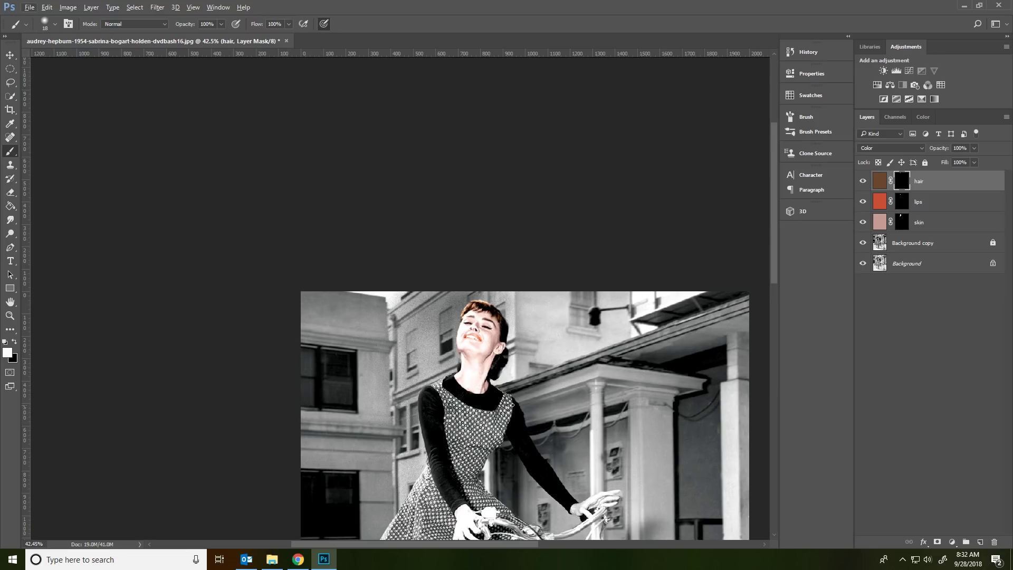
left_click_drag(535, 428, 523, 369)
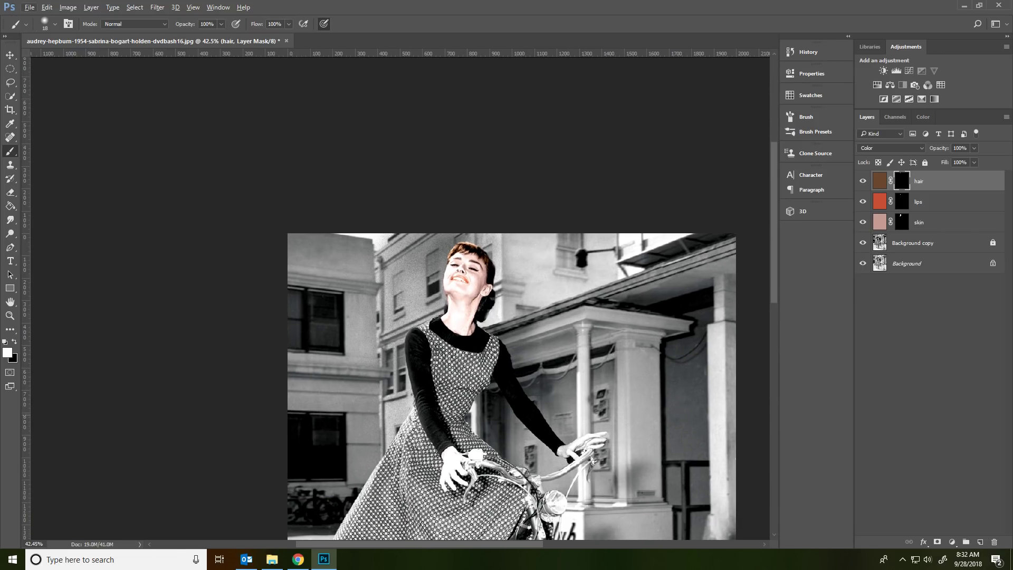
scroll(611, 351, "down", 3)
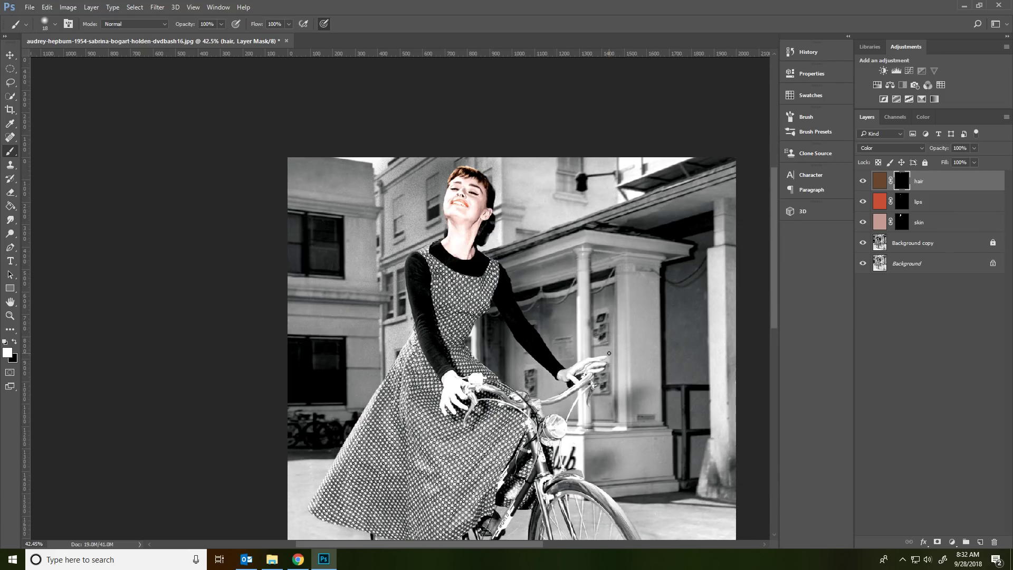
scroll(613, 349, "down", 1, "alt")
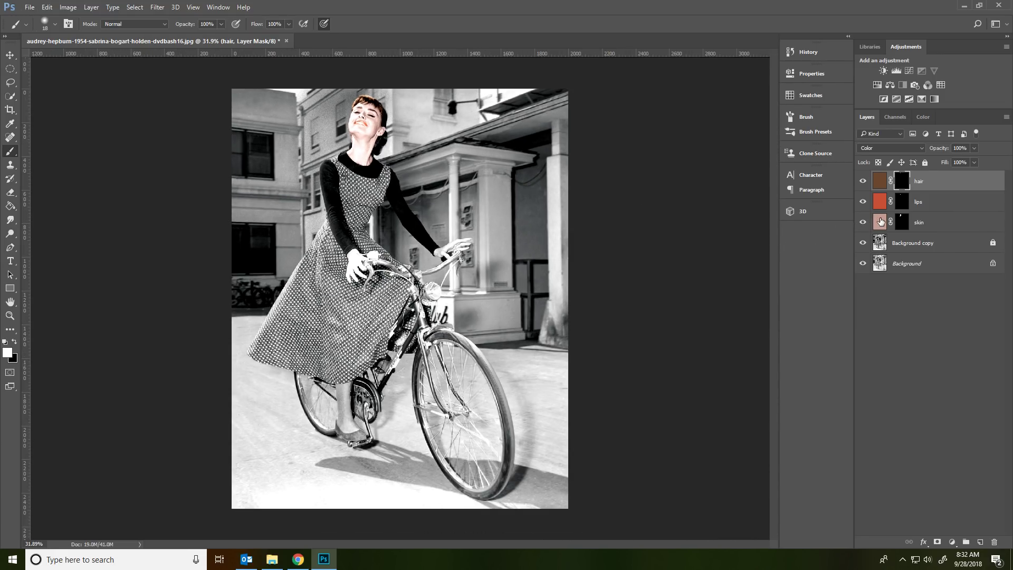
Try out hue and saturation shifts on the skin layer with Hue/Saturation, without applying them.
left_click(880, 221)
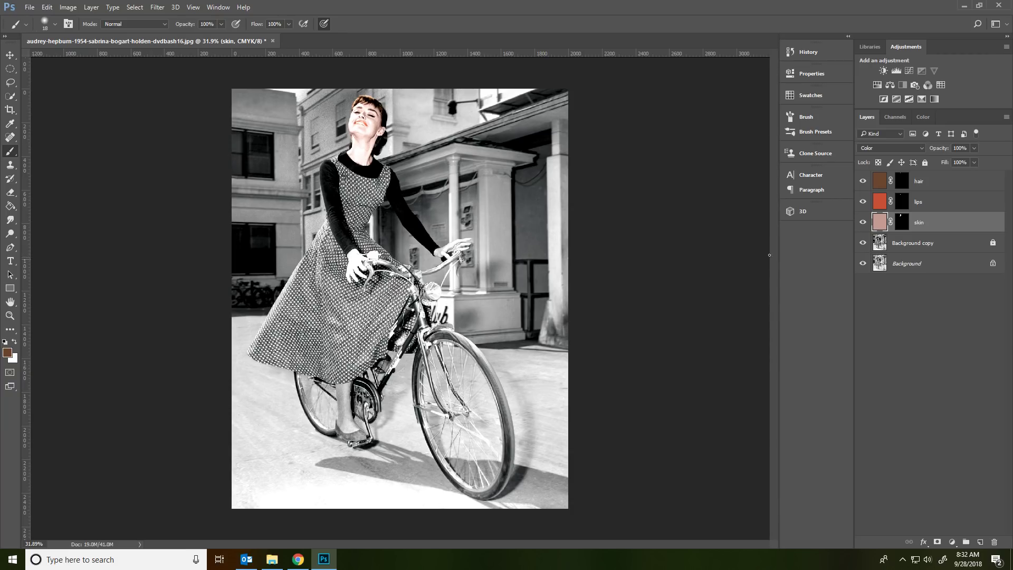
left_click(29, 7)
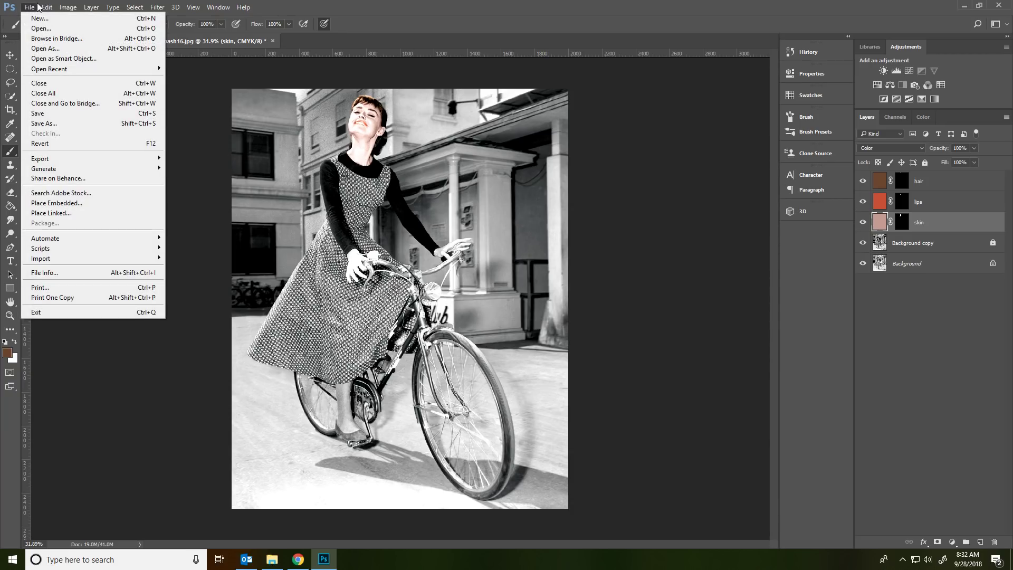
mouse_move(77, 39)
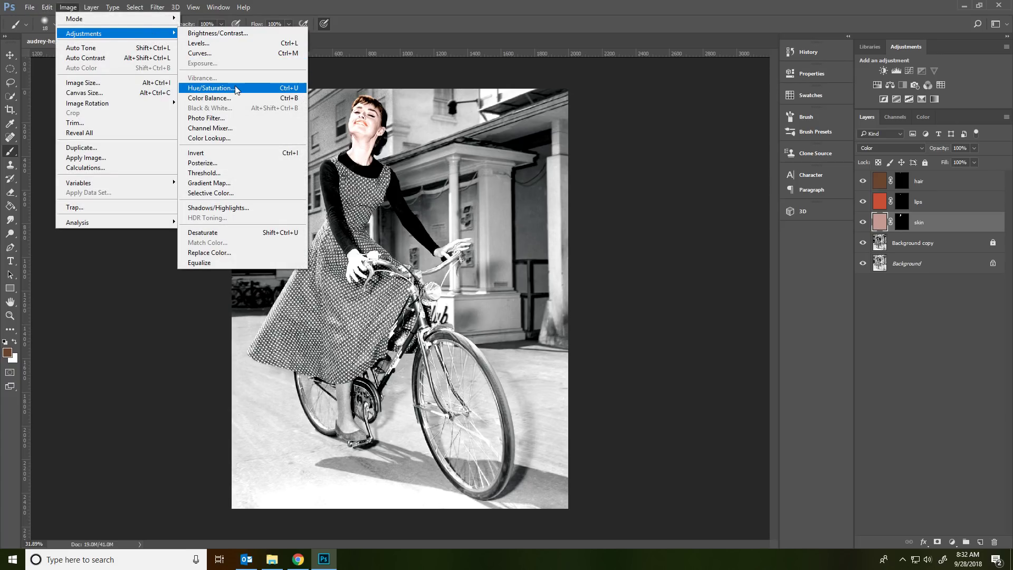
left_click(211, 88)
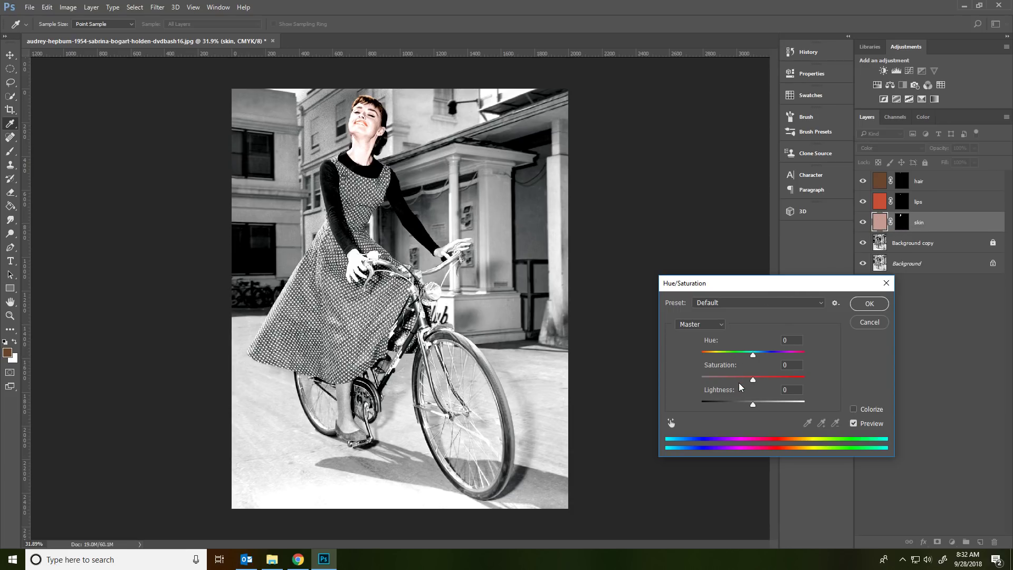
left_click_drag(749, 380, 755, 497)
mouse_move(755, 358)
left_mouse_down()
mouse_move(772, 359)
mouse_move(730, 356)
mouse_move(754, 358)
left_mouse_up()
mouse_move(755, 358)
left_mouse_down()
mouse_move(744, 357)
mouse_move(754, 360)
left_mouse_up()
left_click(865, 325)
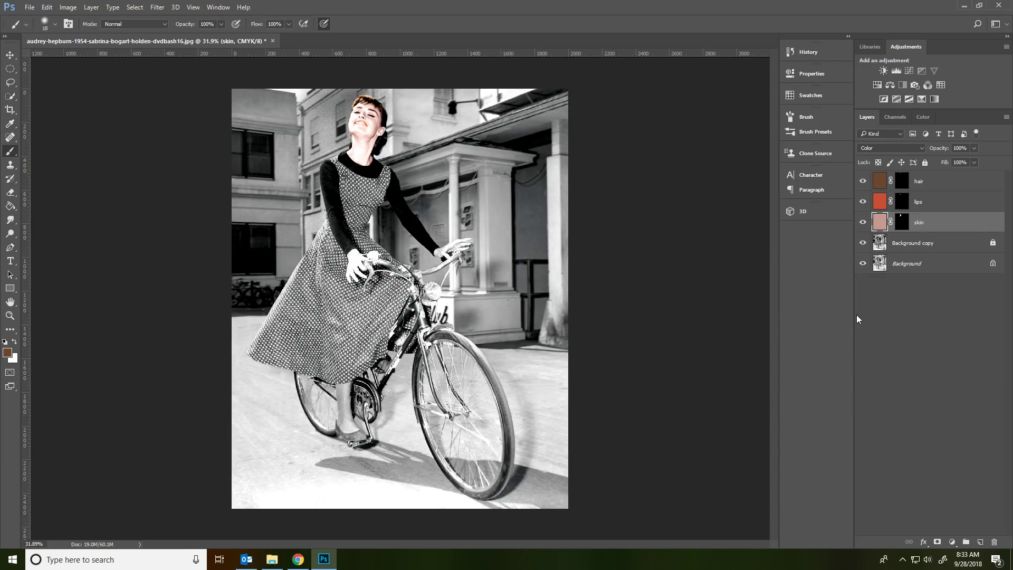
Raise the skin layer's saturation to +24 with a Hue/Saturation adjustment and apply it.
left_click(67, 7)
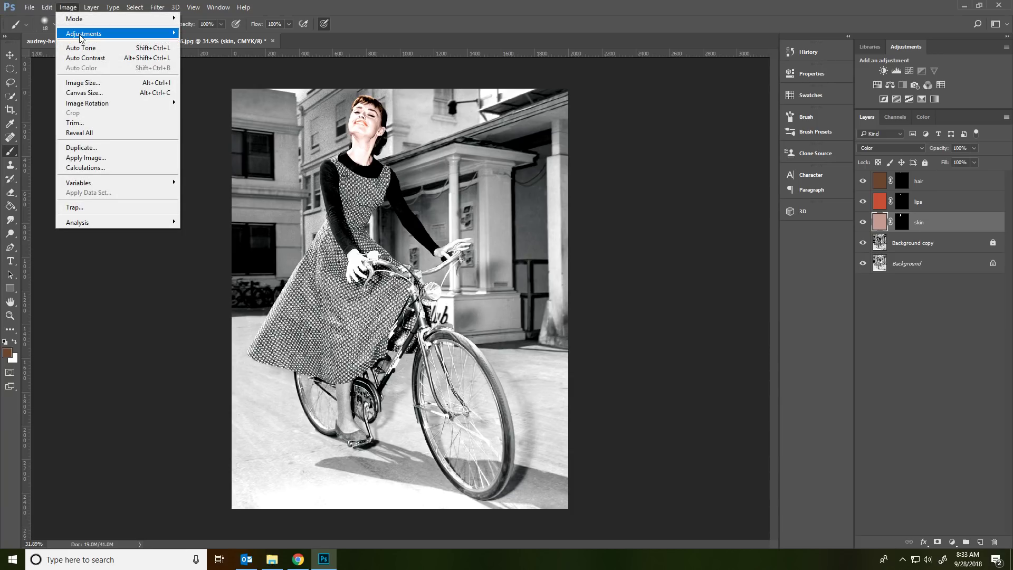
mouse_move(83, 36)
left_click(248, 88)
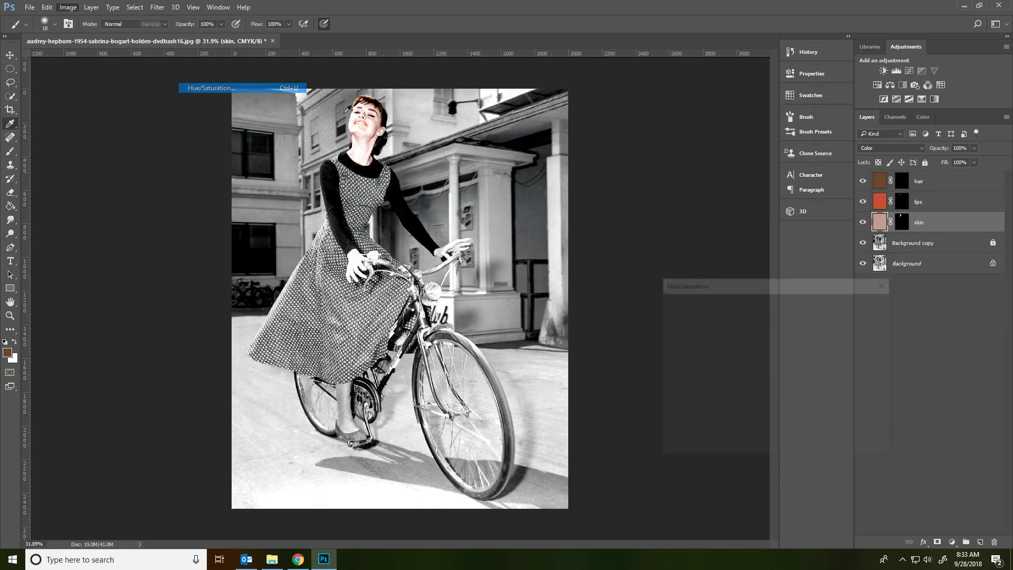
left_click(765, 379)
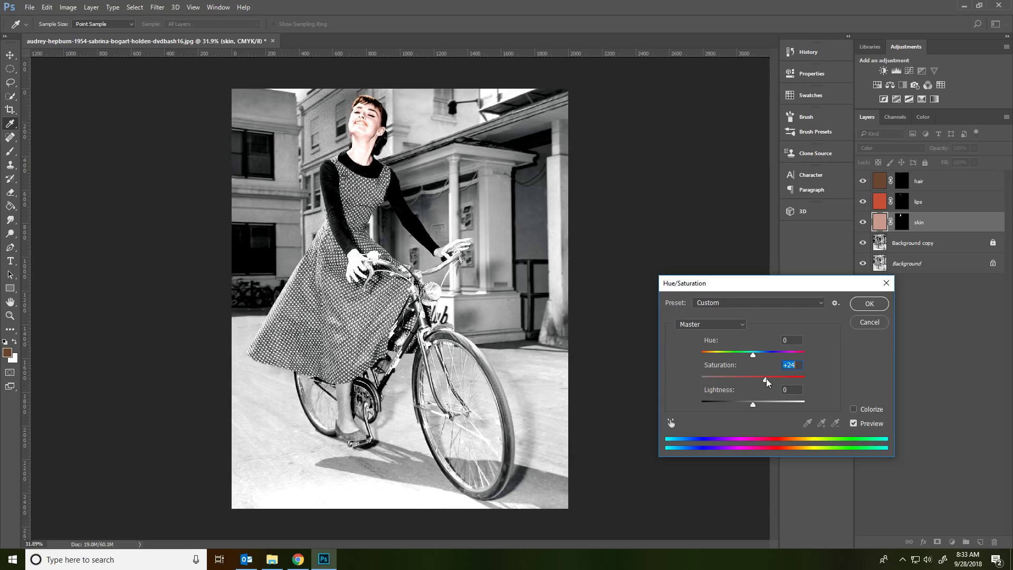
left_click(869, 302)
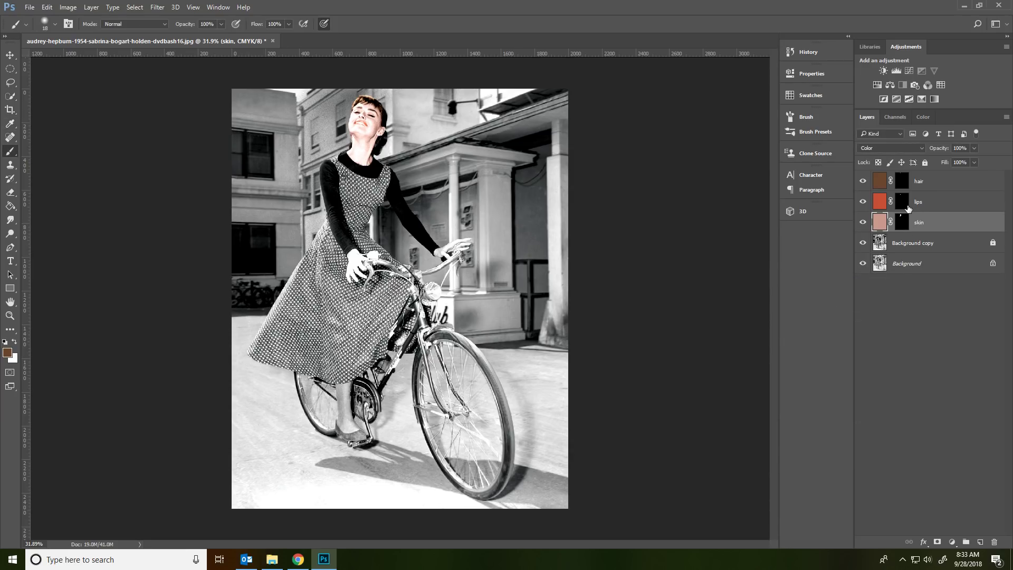
Reduce the hair layer's color saturation to about -52 with a Hue/Saturation adjustment and apply it.
left_click(881, 180)
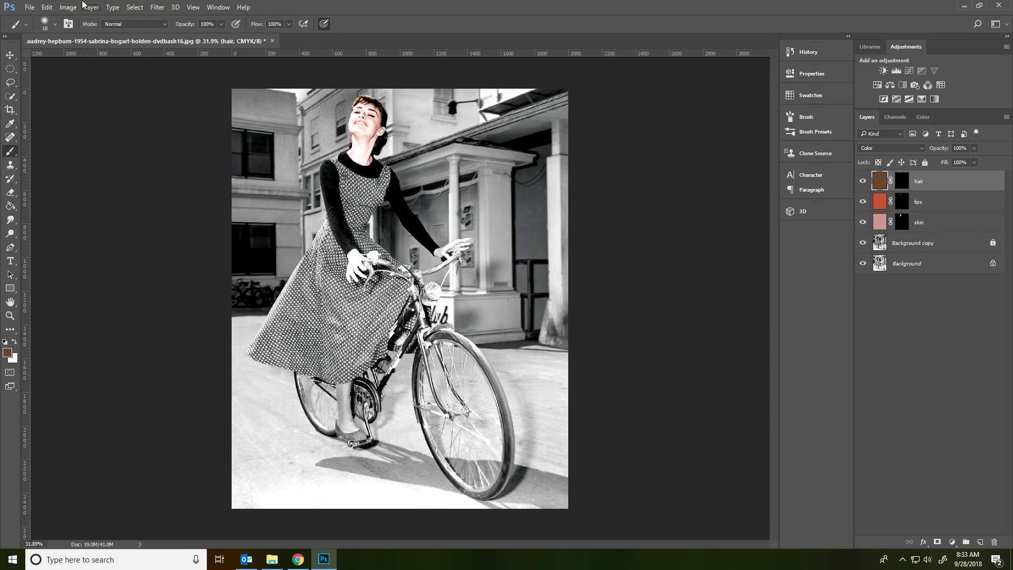
left_click(67, 7)
mouse_move(92, 33)
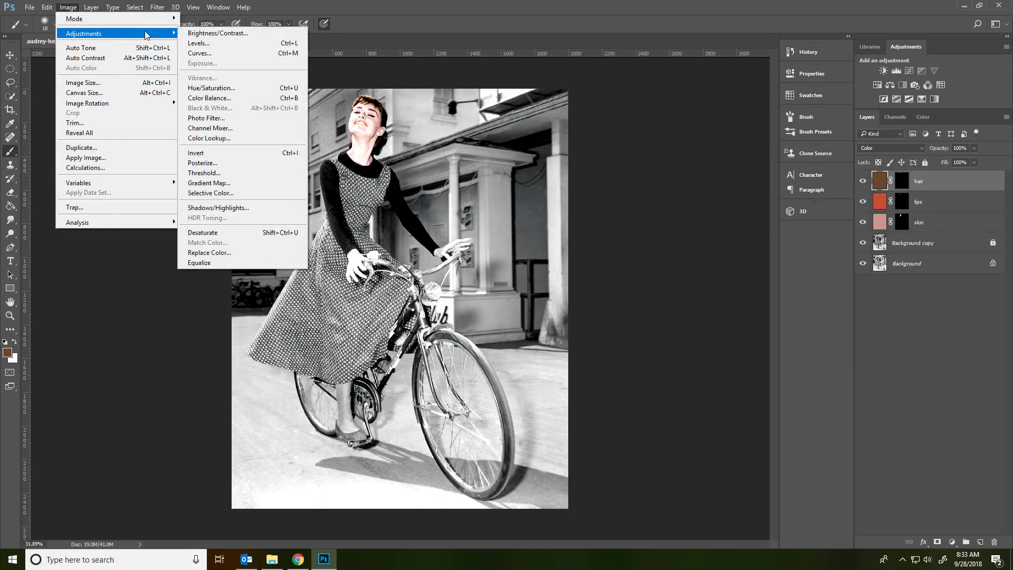
left_click(211, 88)
left_click_drag(751, 379, 723, 381)
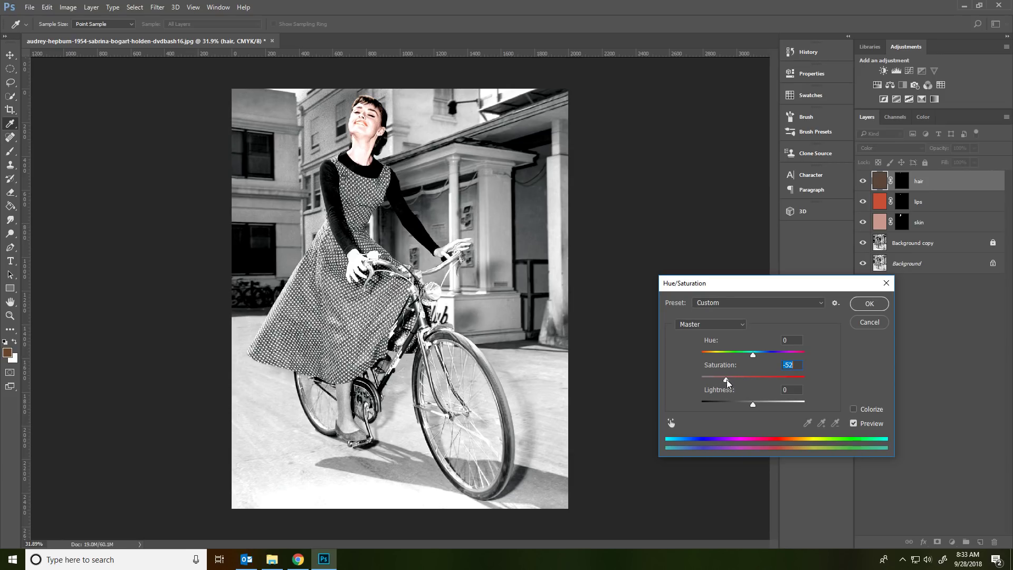
left_click(866, 306)
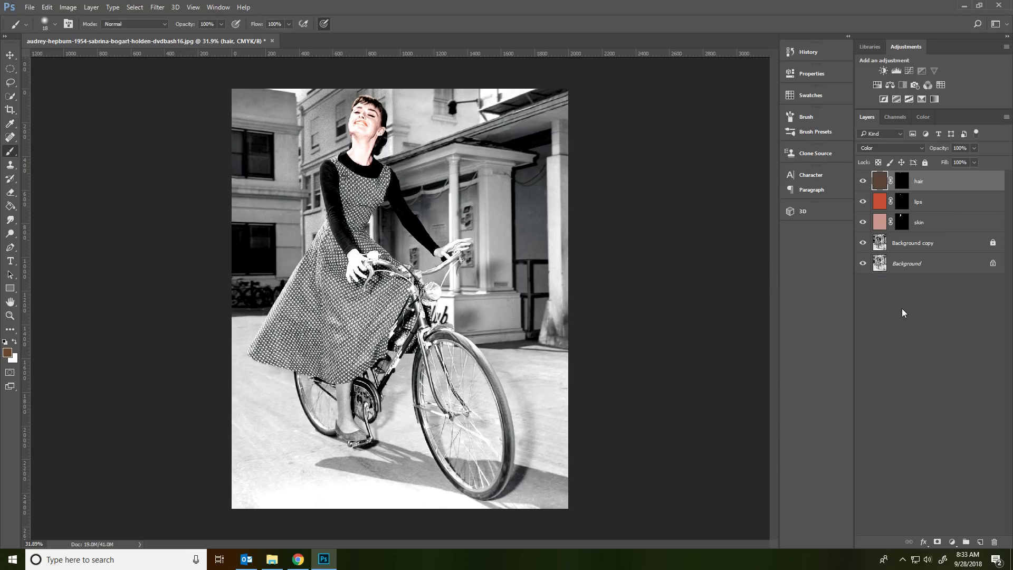
Apply Hue/Saturation to the lips color with hue -29, saturation +32 and lightness +8.
left_click(877, 201)
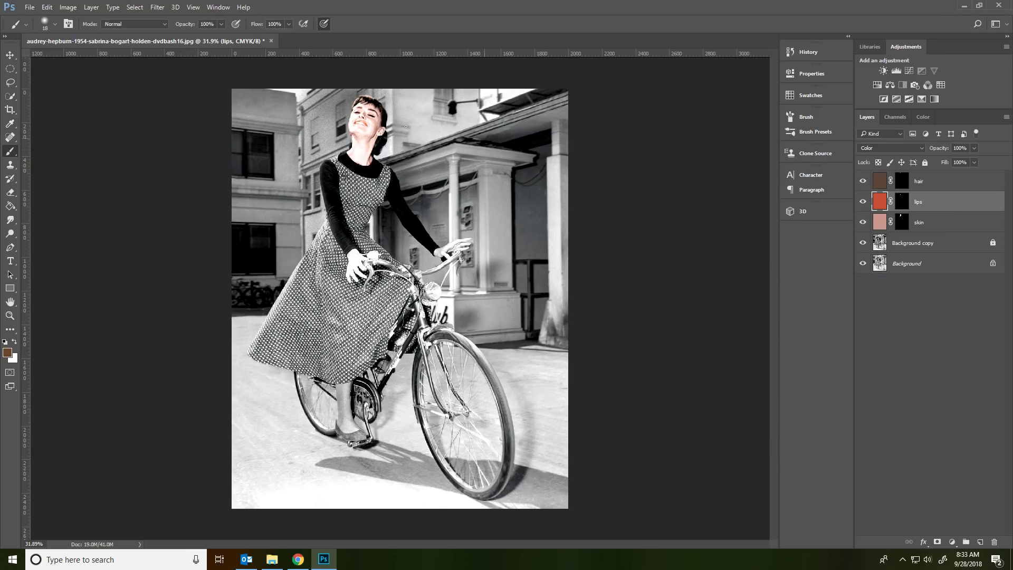
left_click(68, 7)
mouse_move(90, 32)
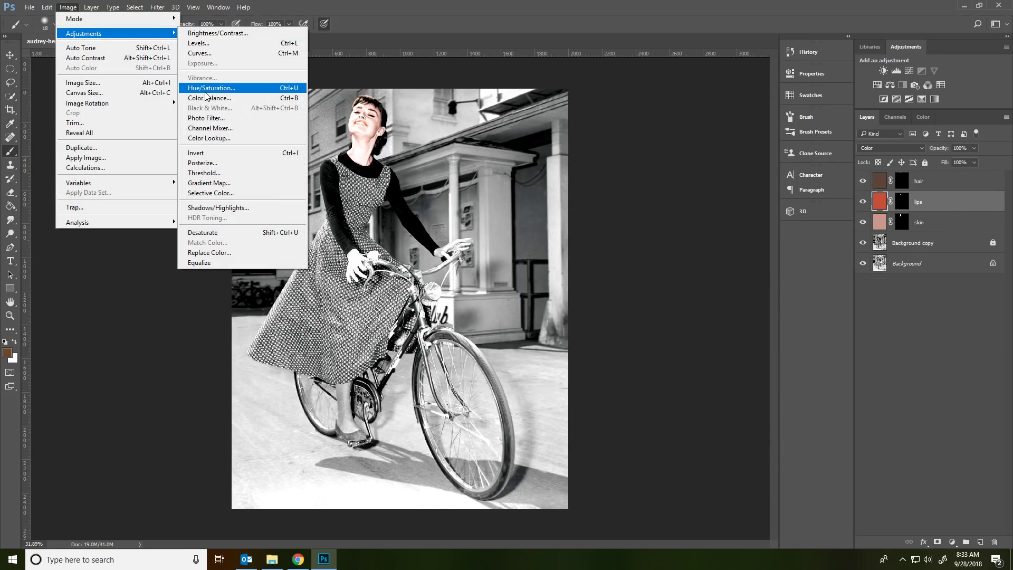
left_click(221, 88)
left_click_drag(752, 357, 840, 386)
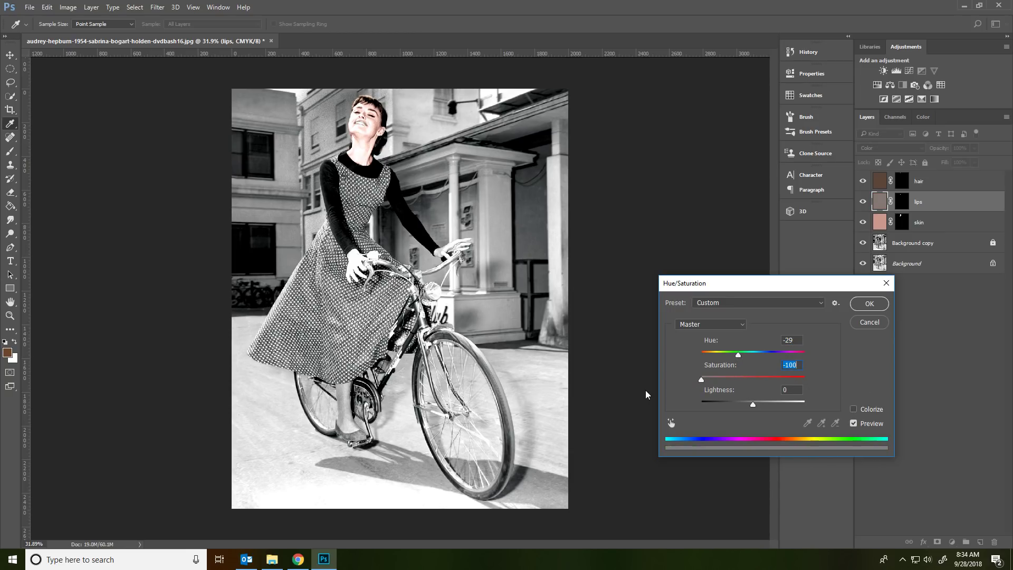
left_click_drag(803, 403, 758, 419)
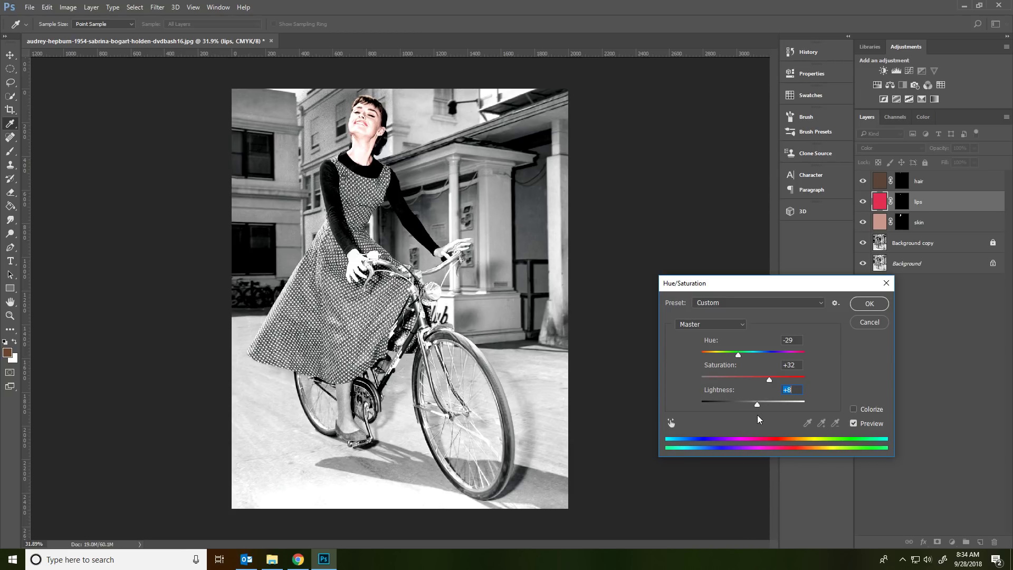
left_click(868, 305)
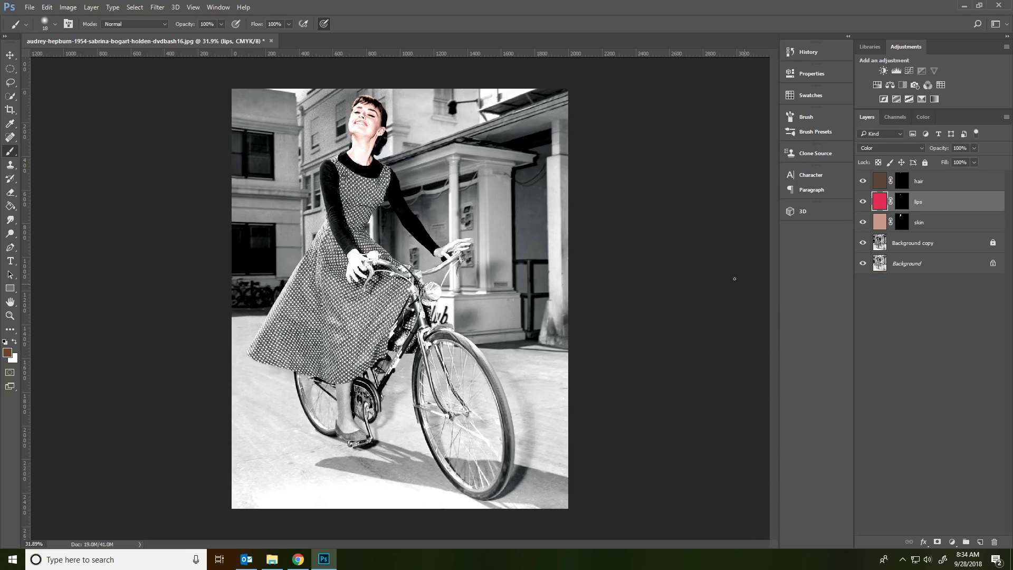
Paint white on the skin layer's mask over both hands on the handlebars.
left_click(903, 222)
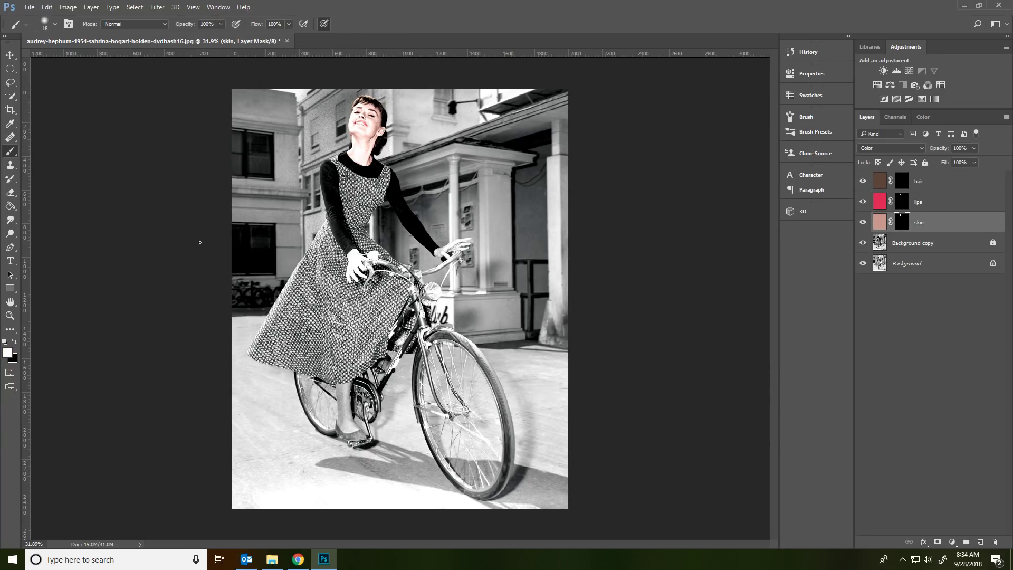
scroll(363, 261, "up", 5)
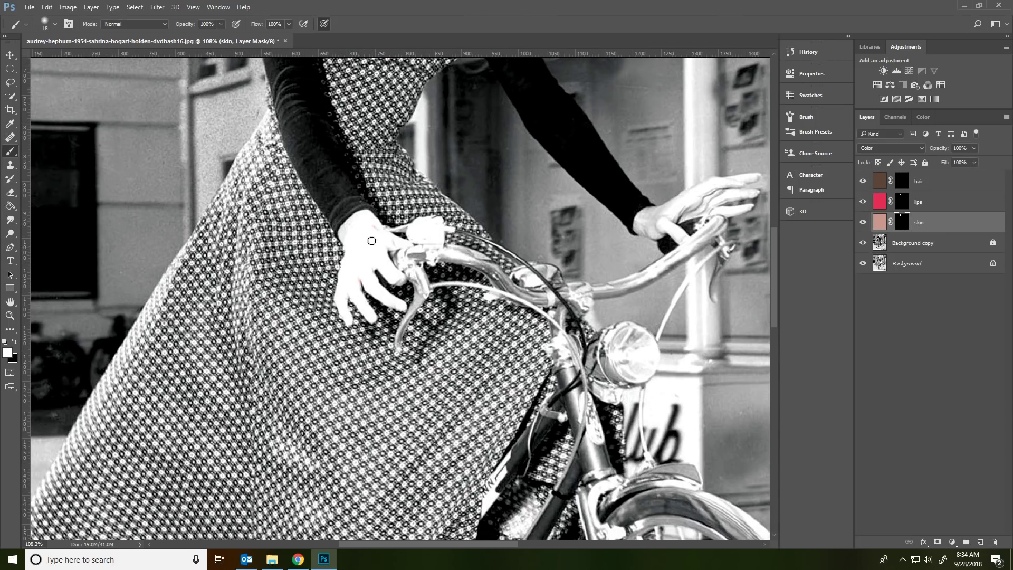
left_click_drag(385, 266, 398, 281)
mouse_move(644, 237)
left_mouse_down()
mouse_move(495, 281)
mouse_move(491, 266)
mouse_move(508, 262)
mouse_move(504, 275)
mouse_move(531, 285)
mouse_move(501, 262)
mouse_move(579, 227)
mouse_move(532, 261)
mouse_move(605, 254)
mouse_move(559, 232)
mouse_move(596, 222)
left_mouse_up()
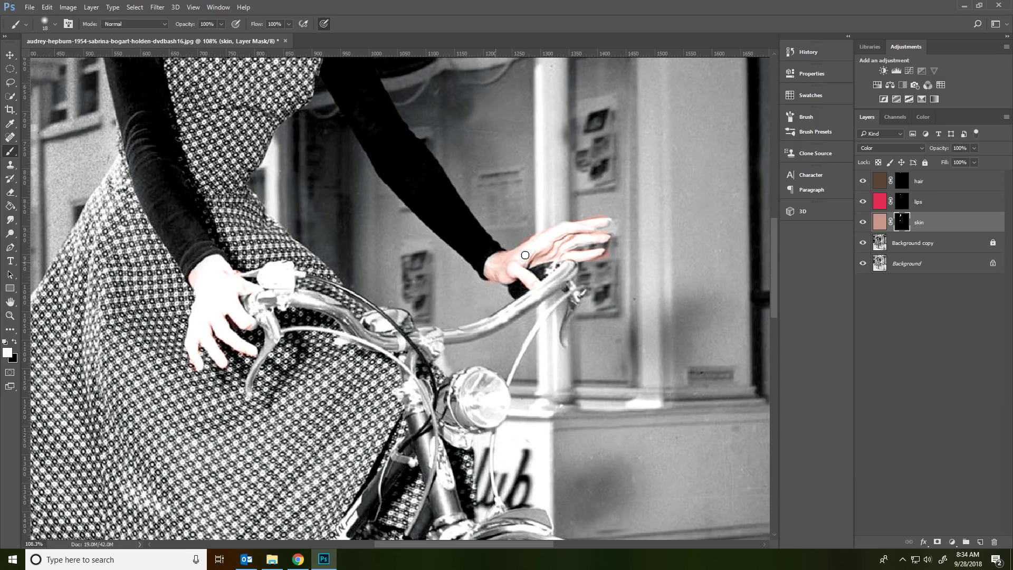
scroll(468, 263, "down", 5)
scroll(468, 263, "down", 5)
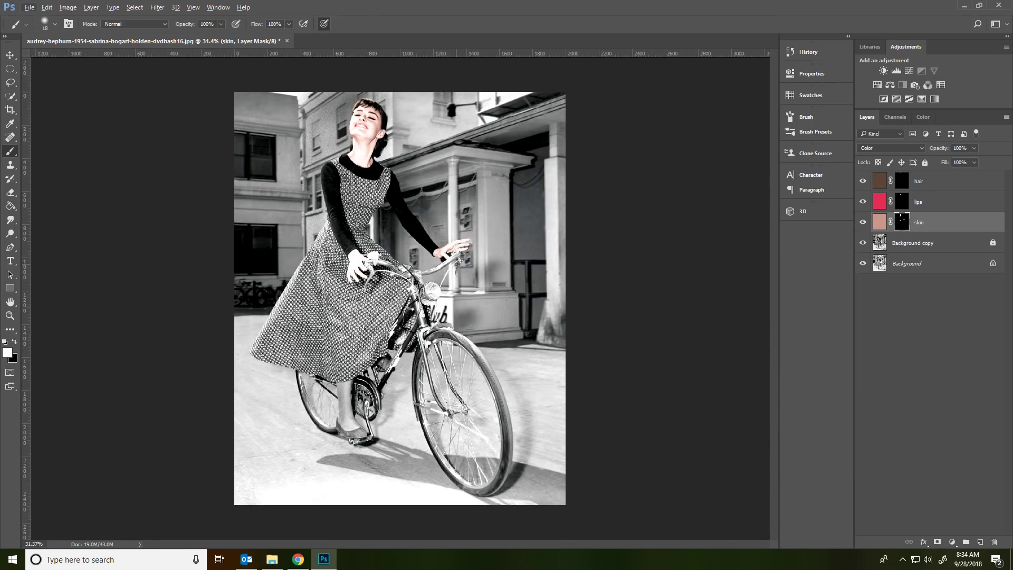
Unlock the Background copy layer and, in Curves, bend the CMYK curve upward and lower its dark endpoint to output 88.
left_click(921, 247)
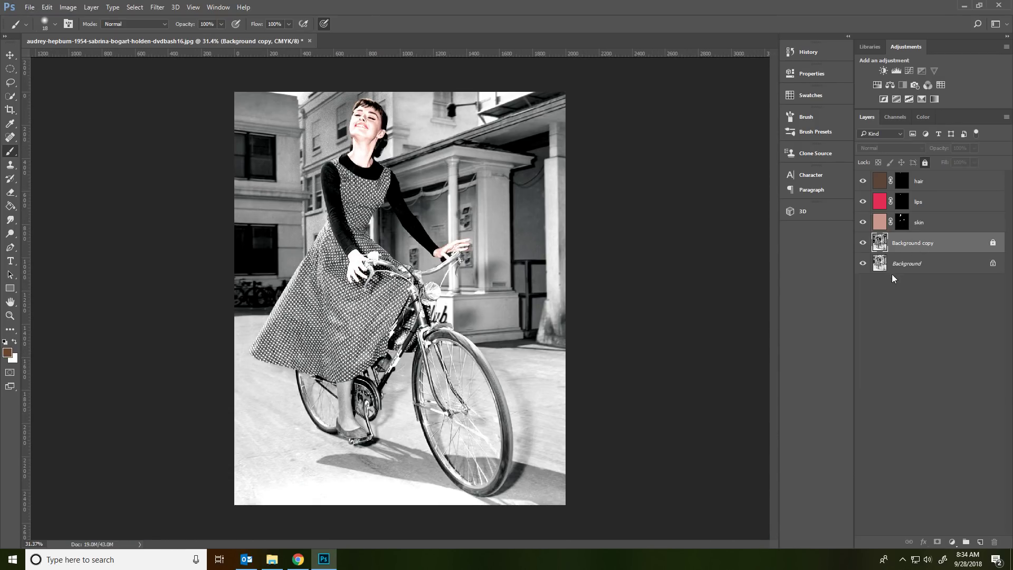
left_click(925, 163)
left_click(68, 7)
mouse_move(87, 34)
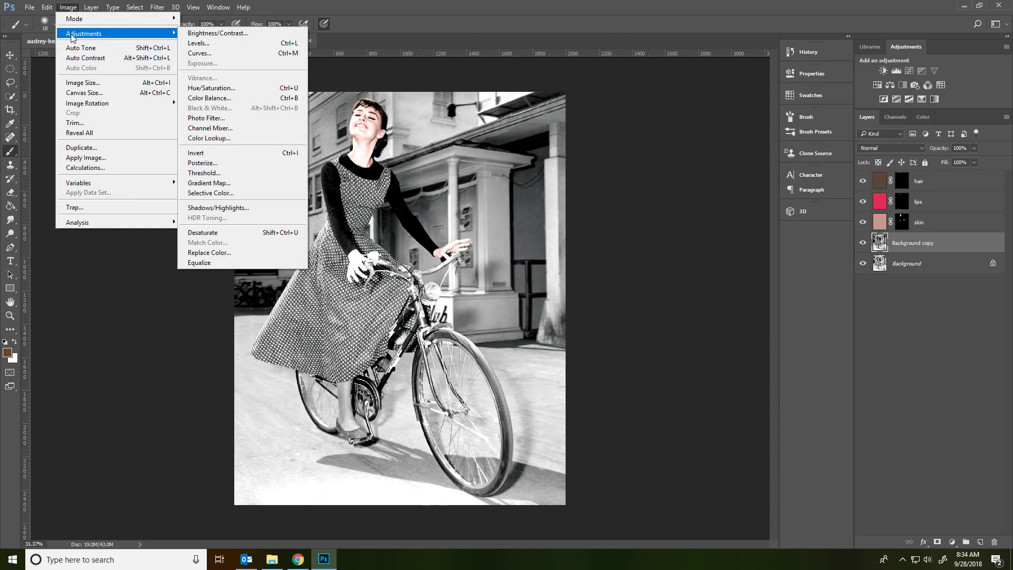
left_click(253, 53)
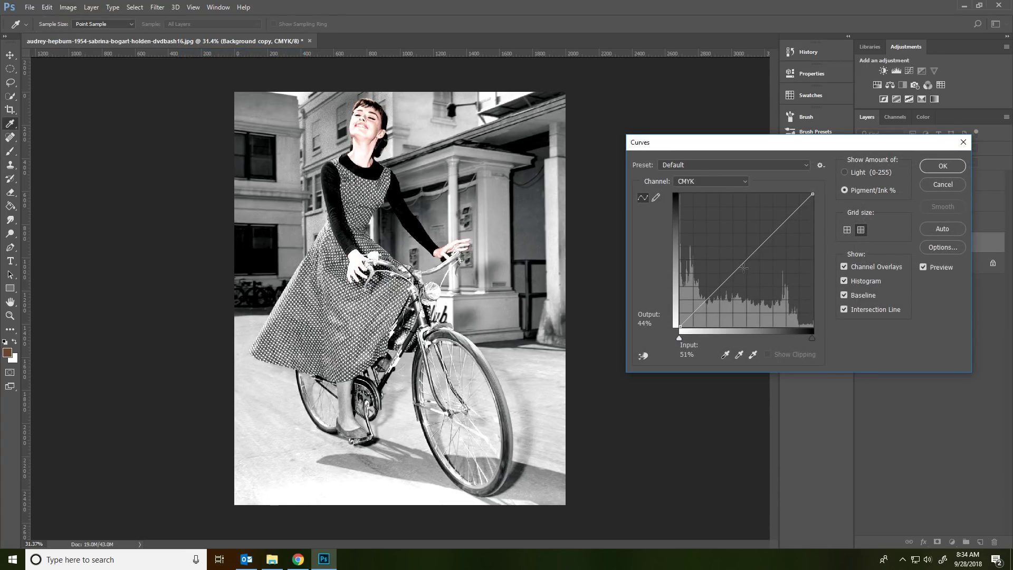
mouse_move(745, 261)
left_mouse_down()
mouse_move(750, 275)
mouse_move(726, 259)
mouse_move(733, 241)
mouse_move(729, 253)
left_mouse_up()
mouse_move(815, 193)
left_mouse_down()
mouse_move(789, 190)
mouse_move(815, 195)
mouse_move(823, 229)
mouse_move(822, 211)
left_mouse_up()
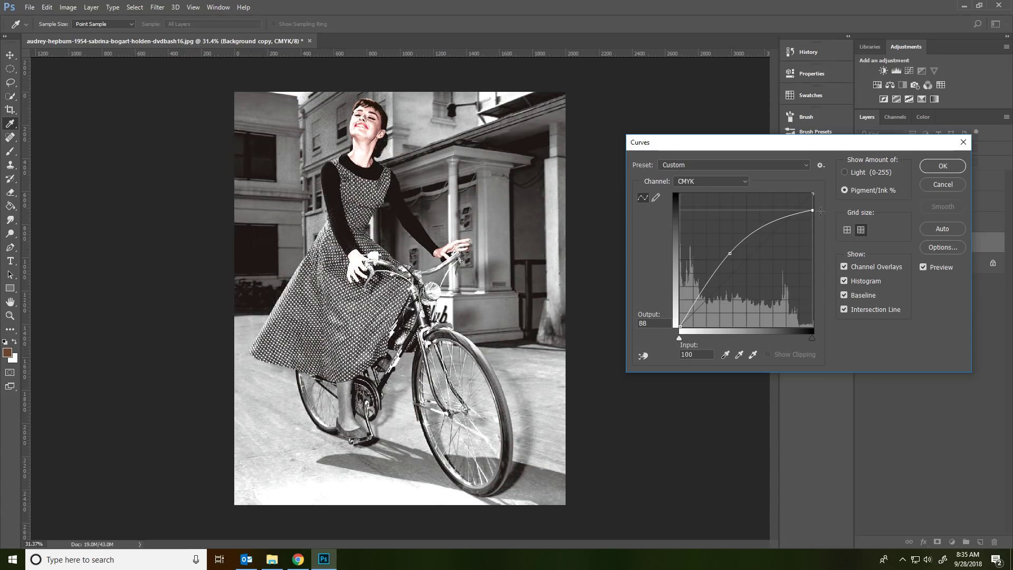
Set the curve's light endpoint to output 1 and its middle point to input 43, output 61, then apply it and relock the layer.
mouse_move(683, 326)
left_mouse_down()
mouse_move(678, 303)
mouse_move(666, 330)
left_mouse_up()
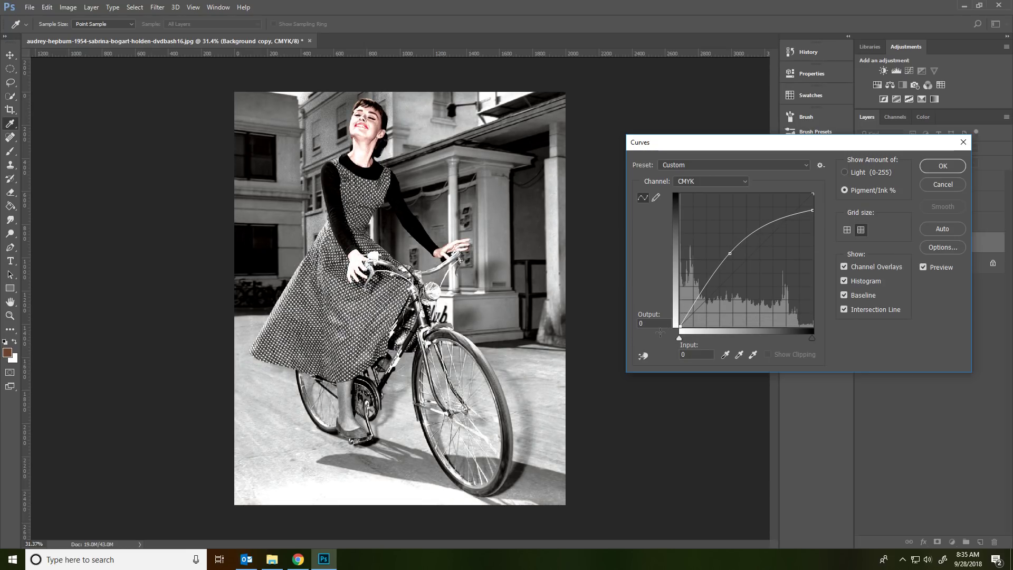
left_click_drag(658, 327, 658, 324)
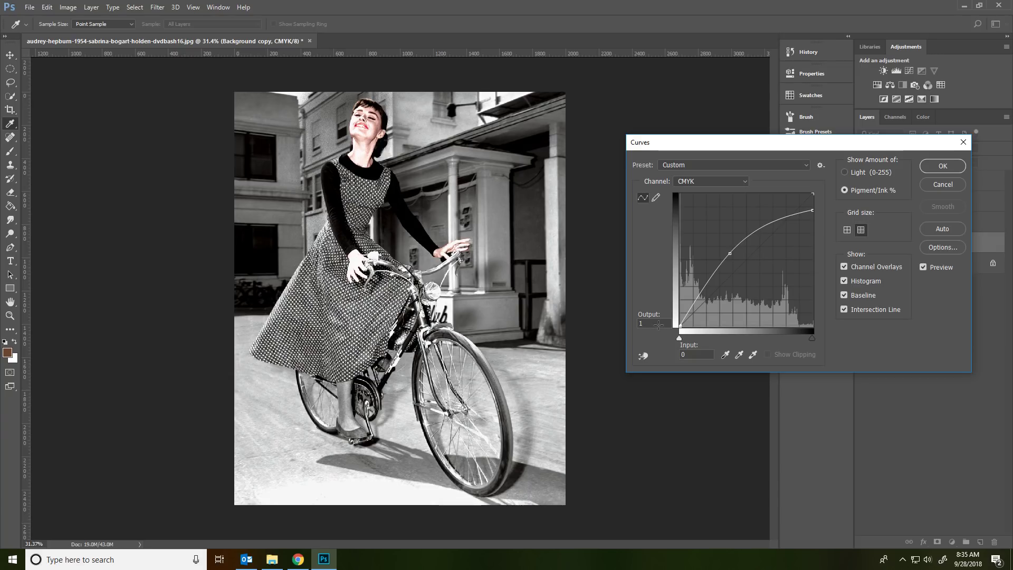
left_click_drag(733, 253, 737, 246)
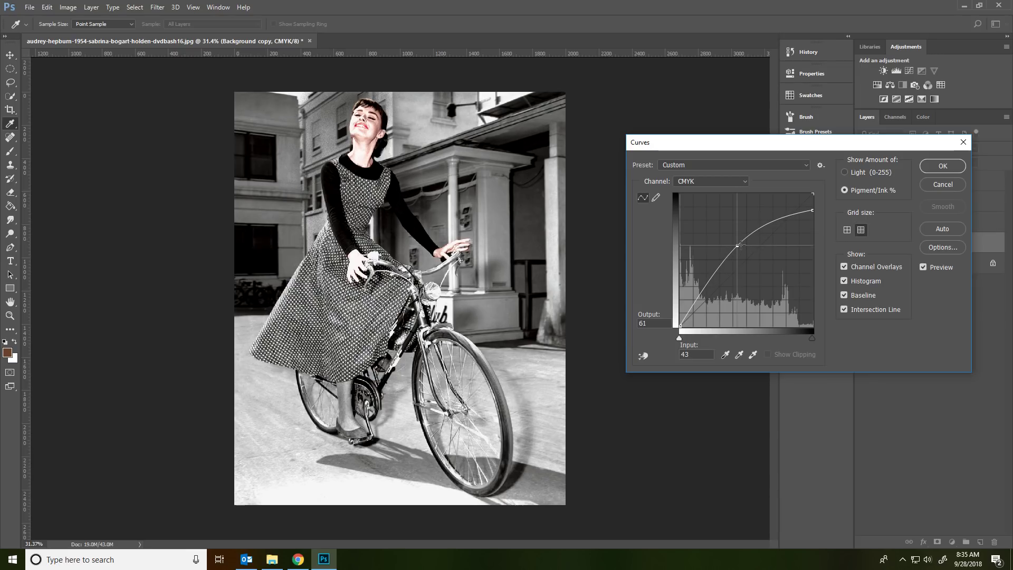
left_click(943, 165)
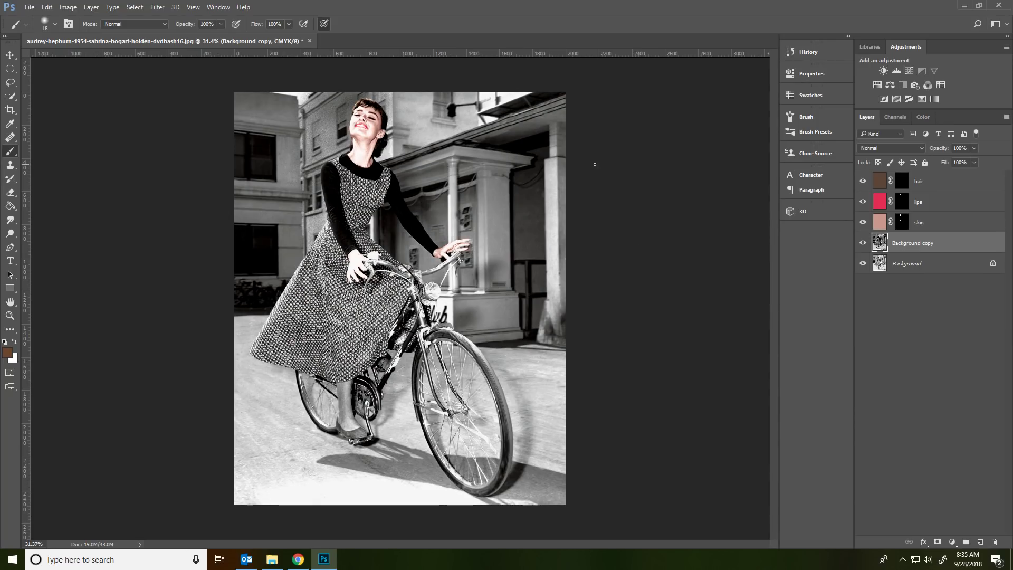
left_click(923, 163)
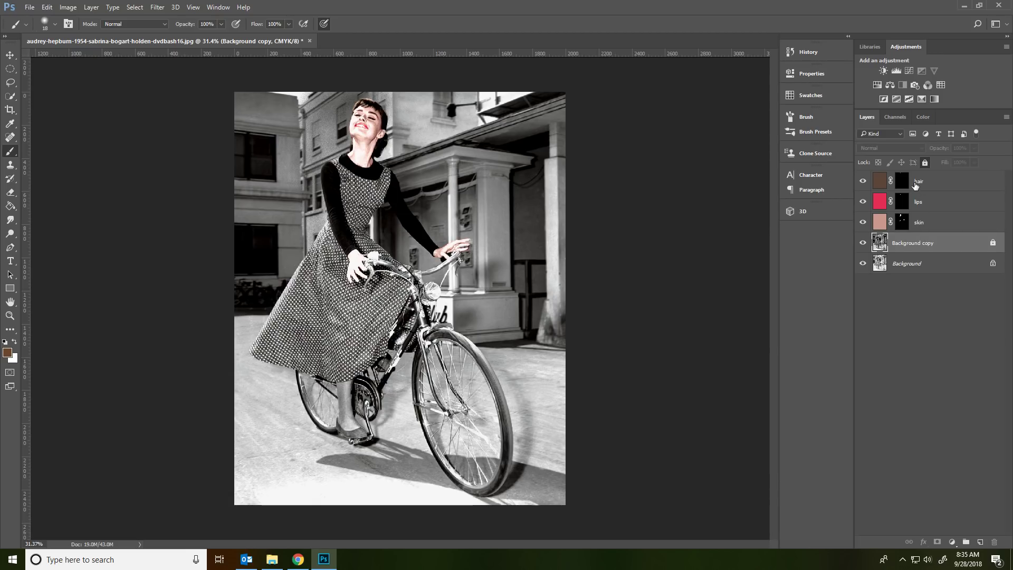
Convert the locked Background into a regular layer and move it above the hair layer.
left_click(916, 185)
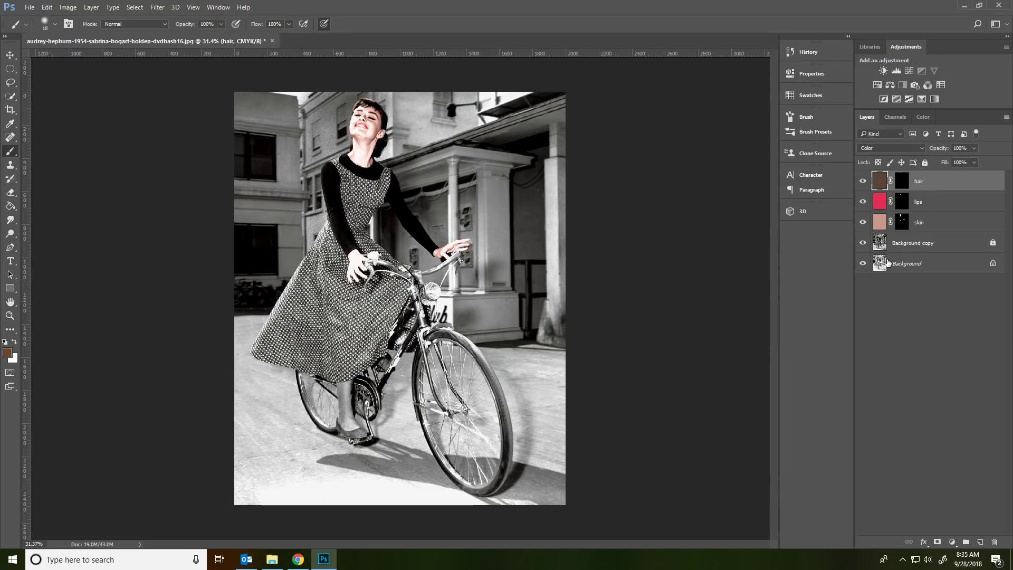
left_click_drag(937, 269, 917, 239)
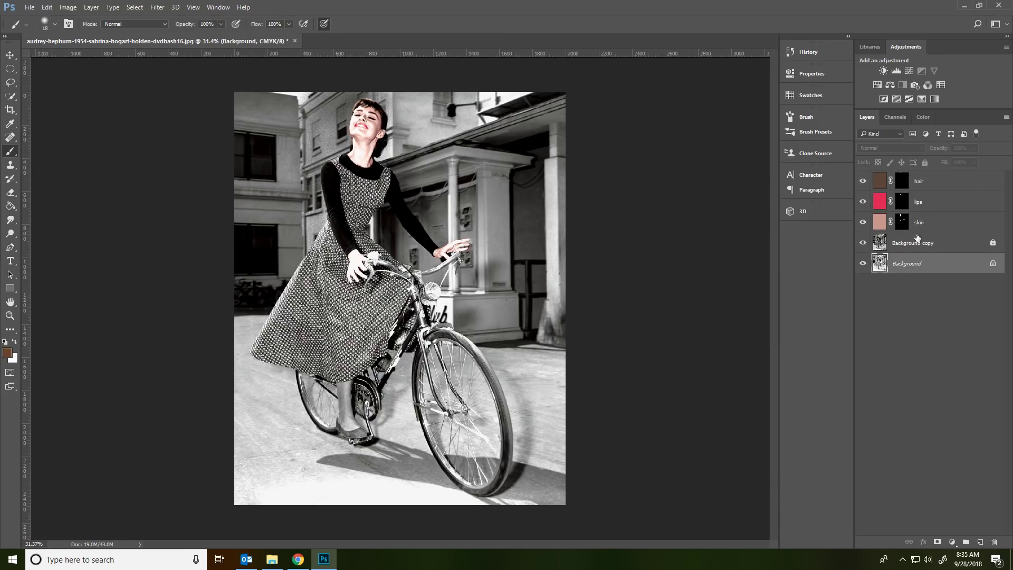
double_click(956, 262)
left_click(596, 173)
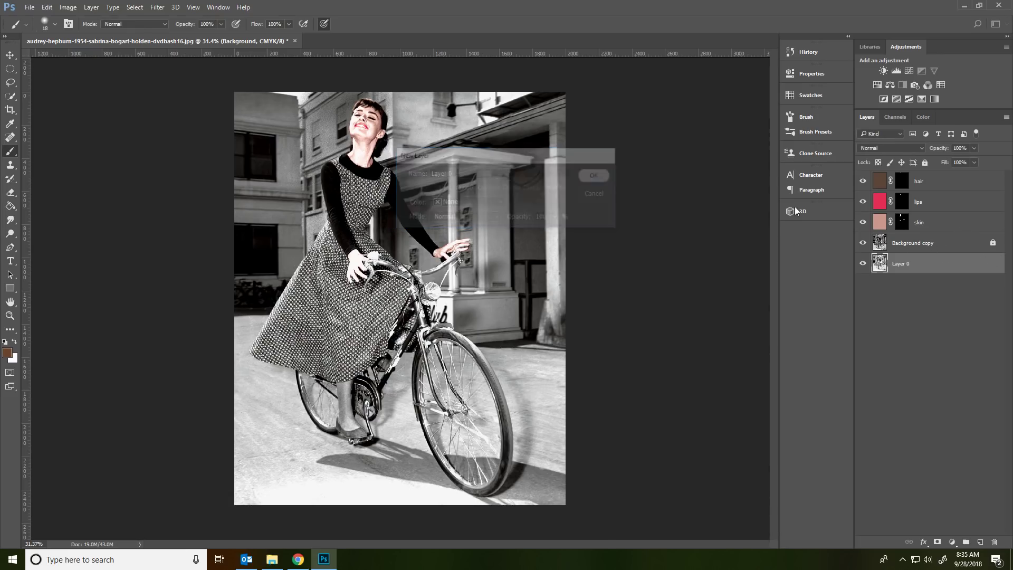
left_click_drag(912, 266, 917, 174)
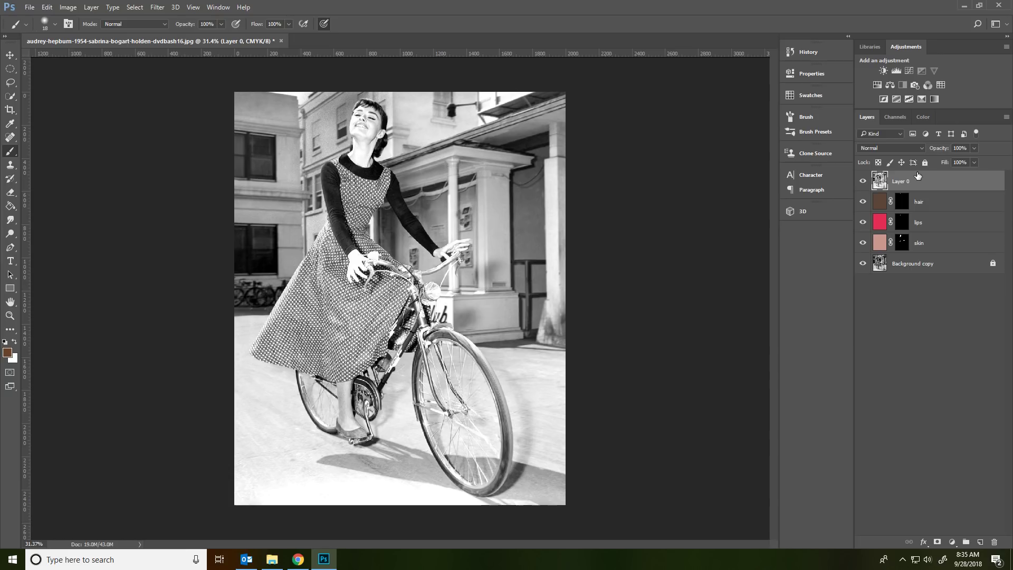
Toggle the original photo layer's visibility repeatedly to compare the image before and after colorizing, leaving the layer hidden.
left_click(863, 182)
left_click(863, 181)
left_click(863, 182)
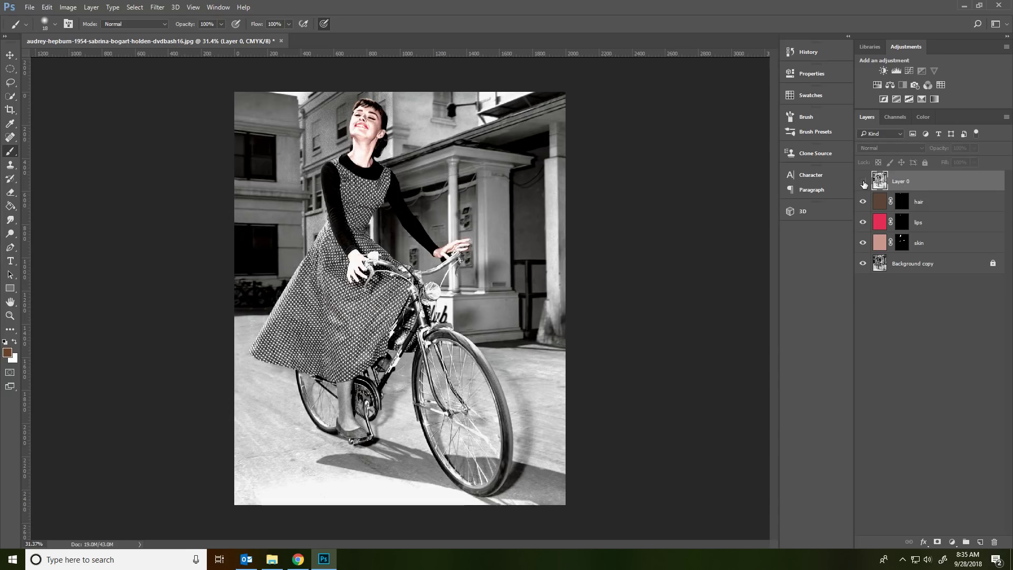
left_click(863, 182)
left_click(863, 182)
left_click(863, 181)
left_click(863, 181)
left_click(863, 181)
left_click(863, 181)
left_click(863, 181)
left_click(863, 181)
Move the original photo layer back below Background copy and make it visible again.
left_click_drag(926, 184, 913, 280)
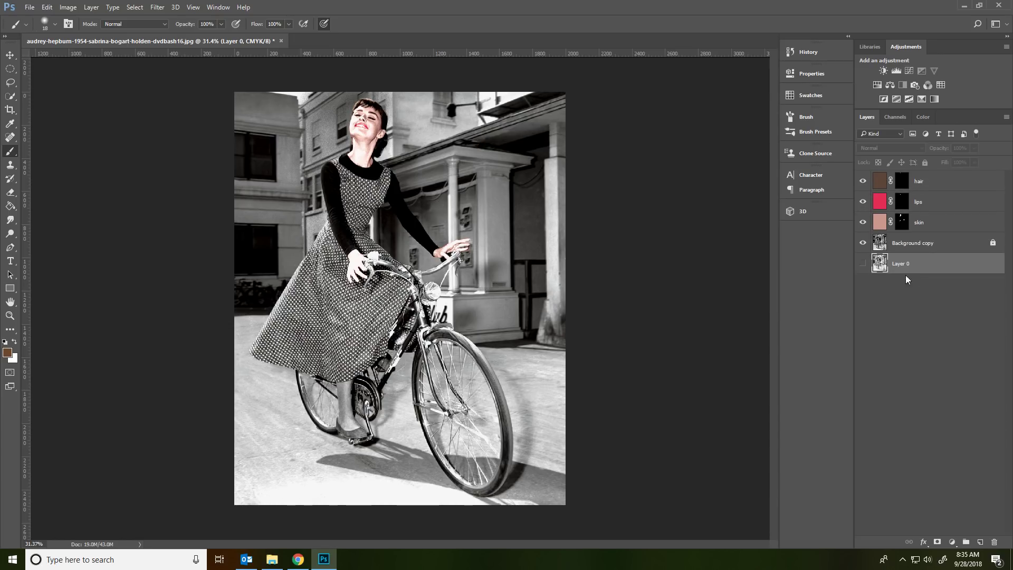
left_click(864, 263)
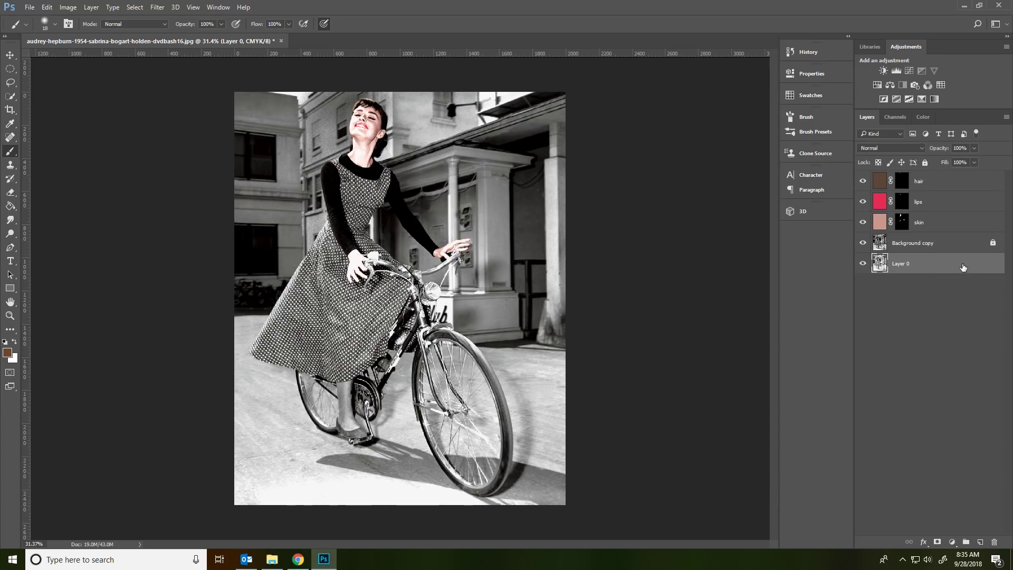